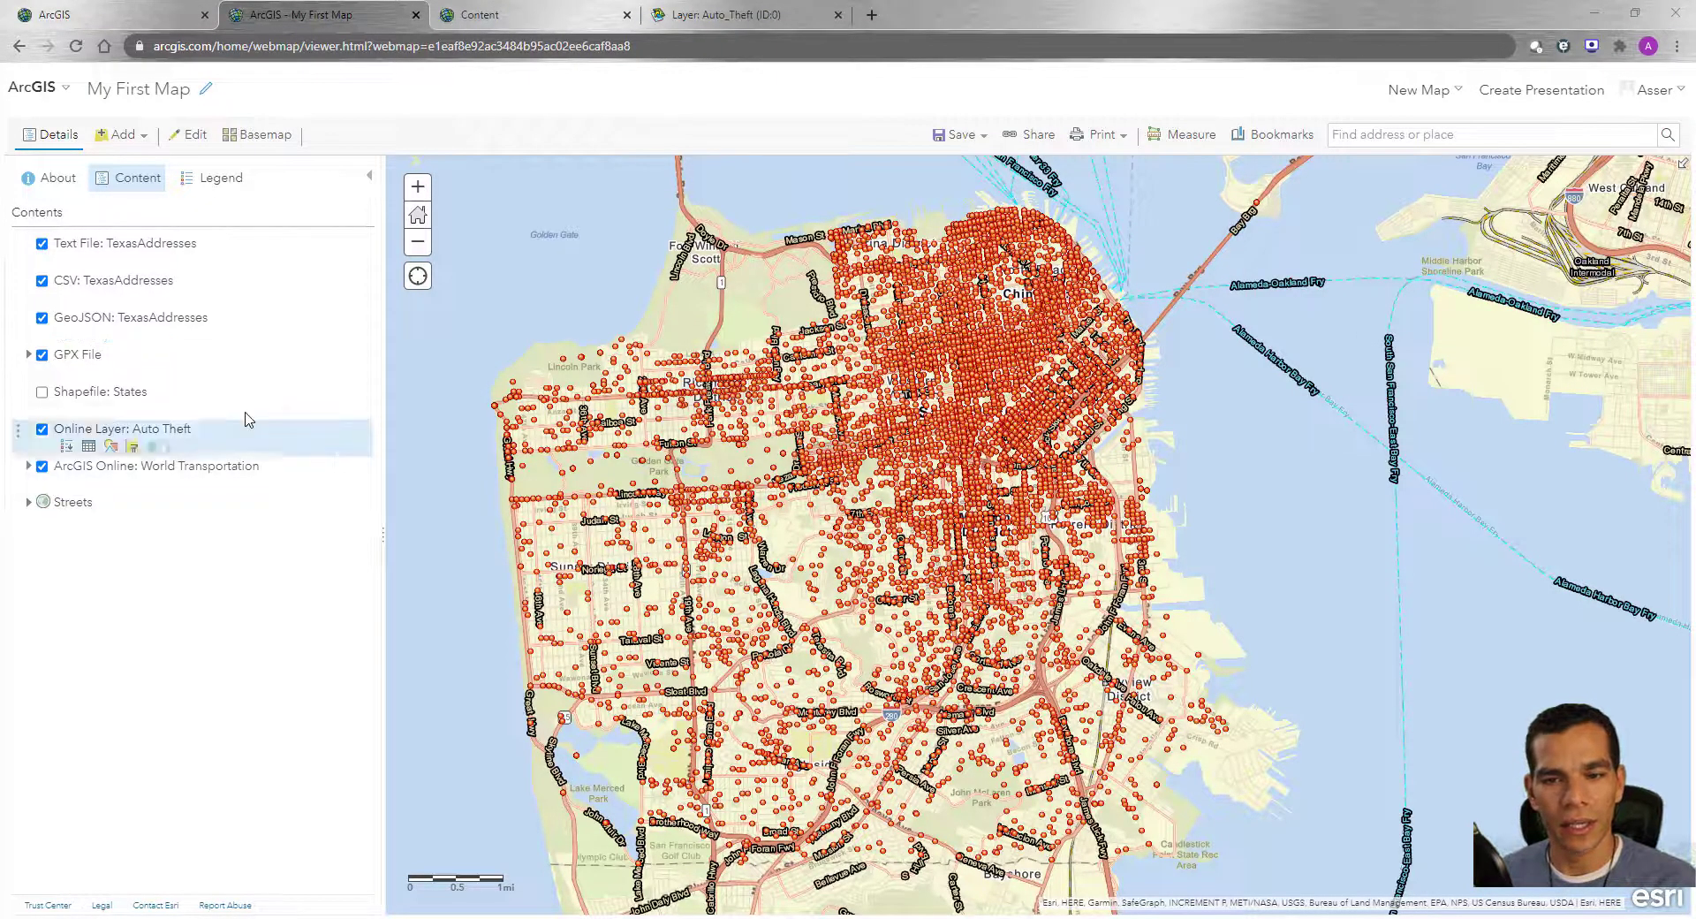
Step: Open and dismiss the TexasAddresses layer's options, then open the World Transportation layer's options
{"action": "mouse_move", "coordinate": [194, 256]}
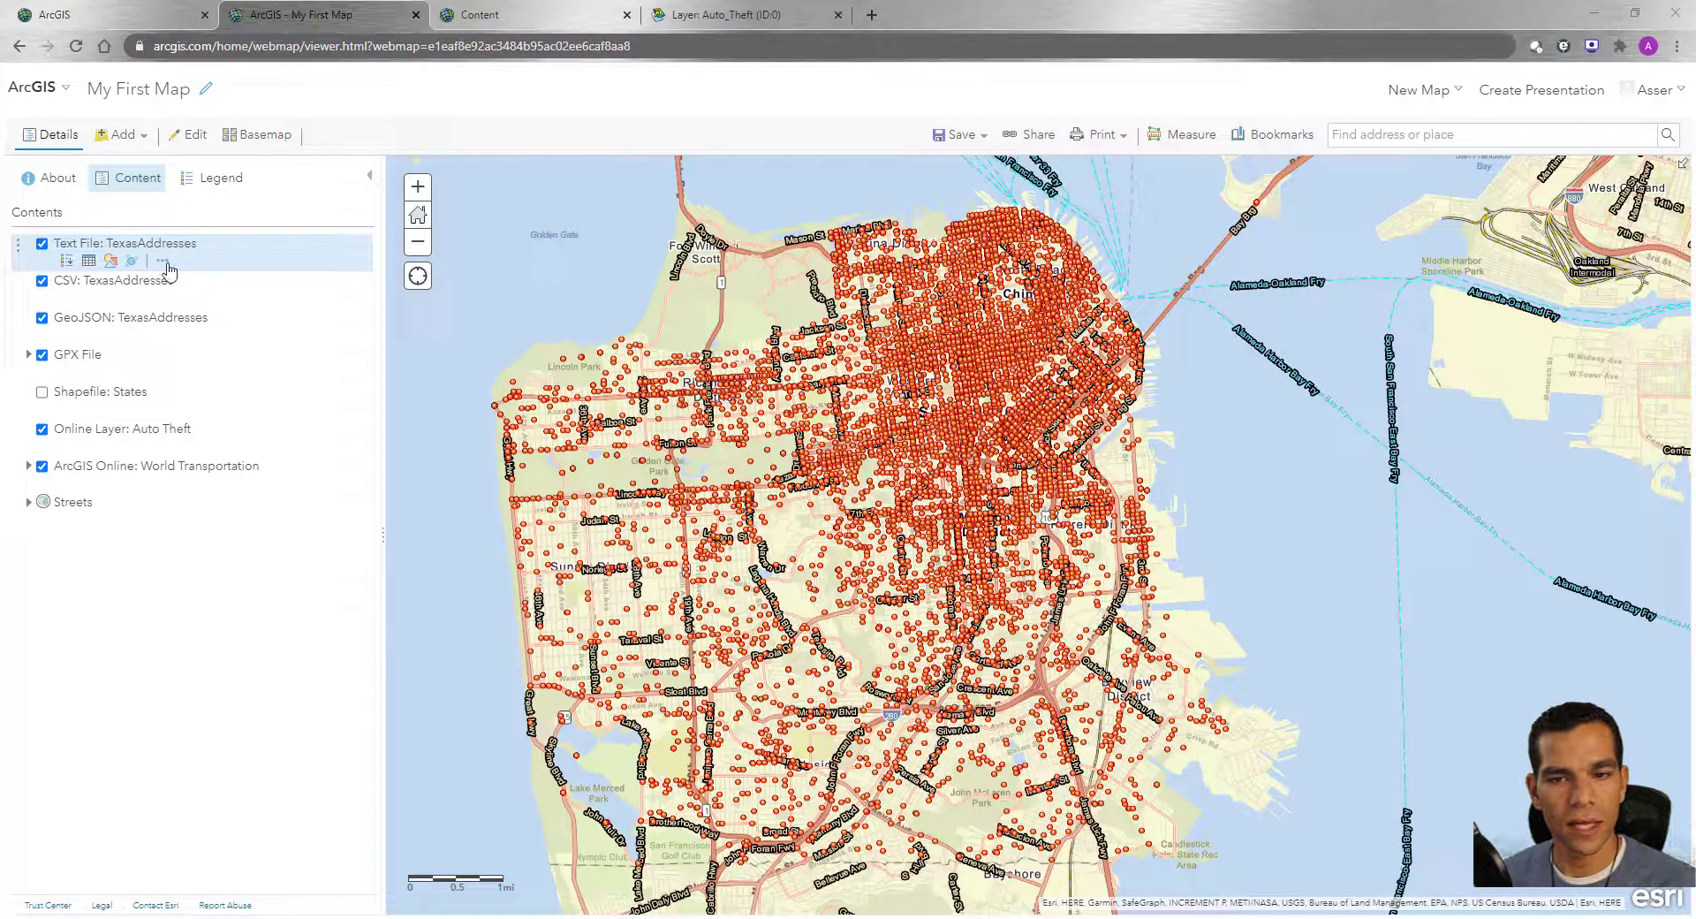
{"action": "left_click", "coordinate": [166, 267]}
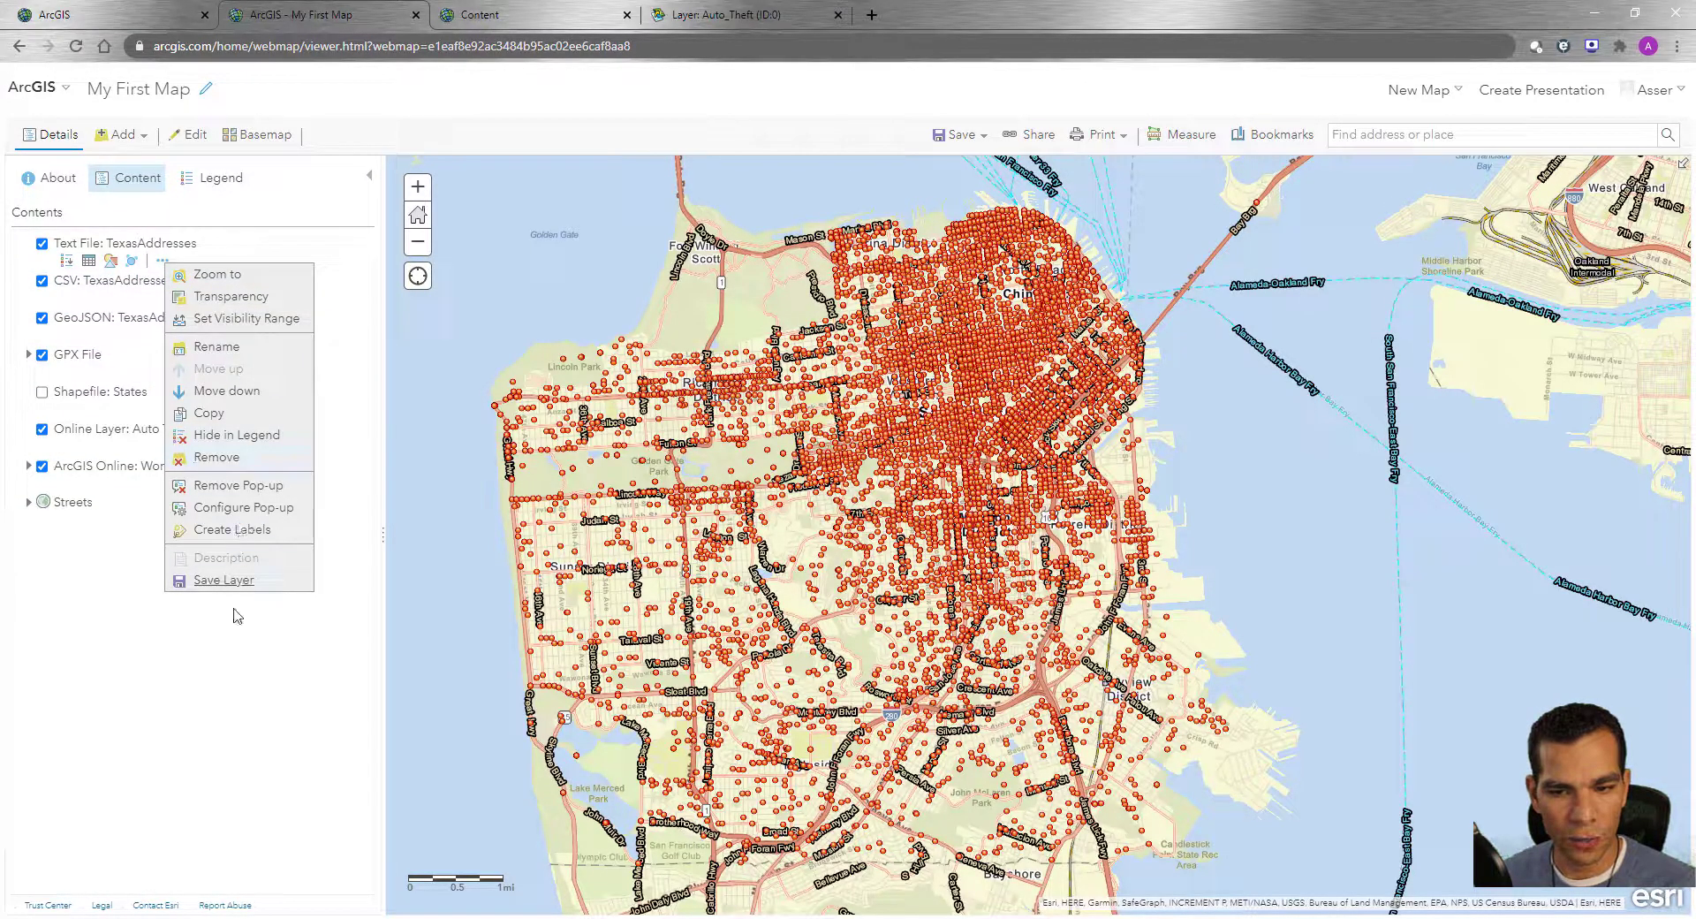
{"action": "left_click", "coordinate": [216, 674]}
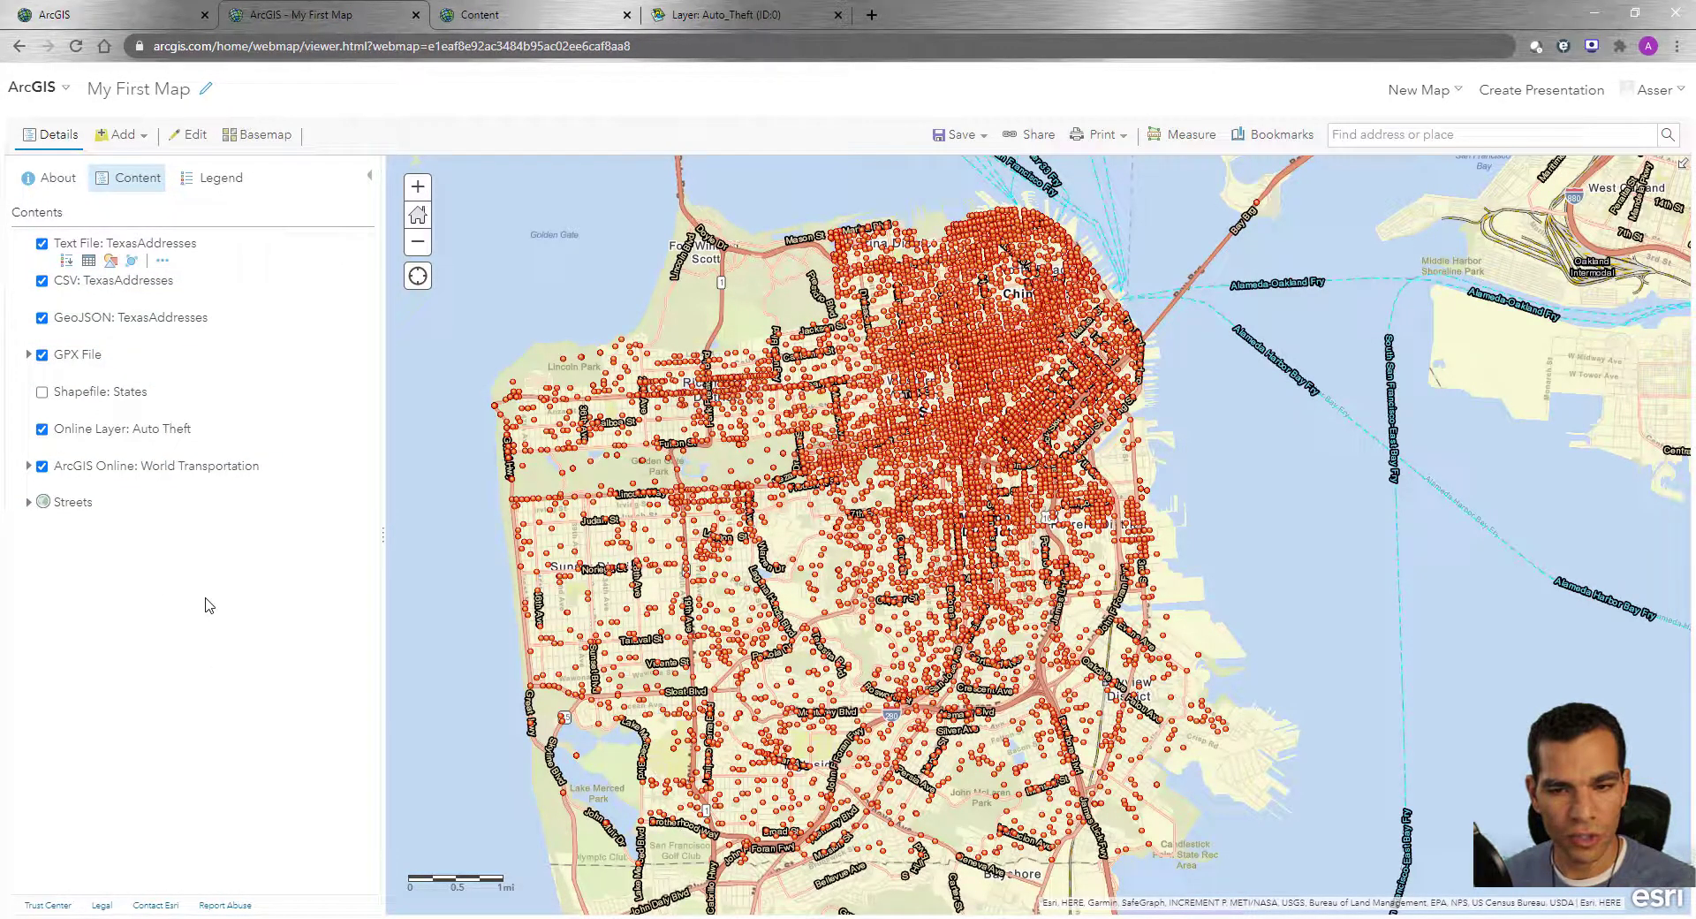
{"action": "left_click", "coordinate": [66, 489]}
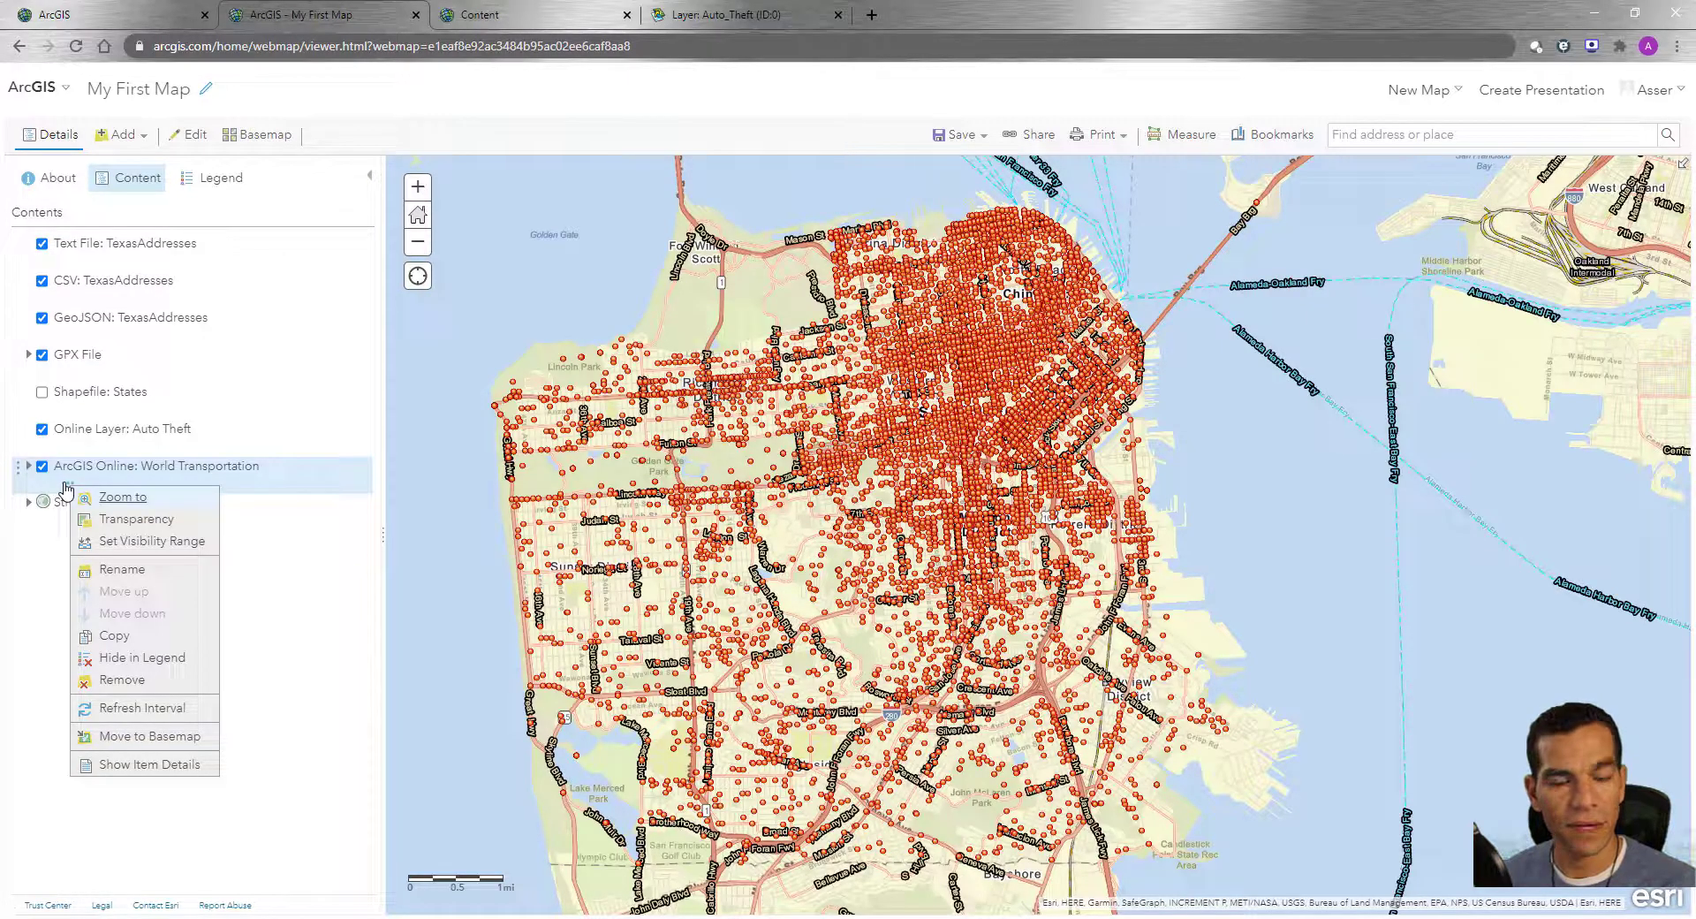
Step: Show the More Options menu of the Text File: TexasAddresses layer
{"action": "mouse_move", "coordinate": [200, 255]}
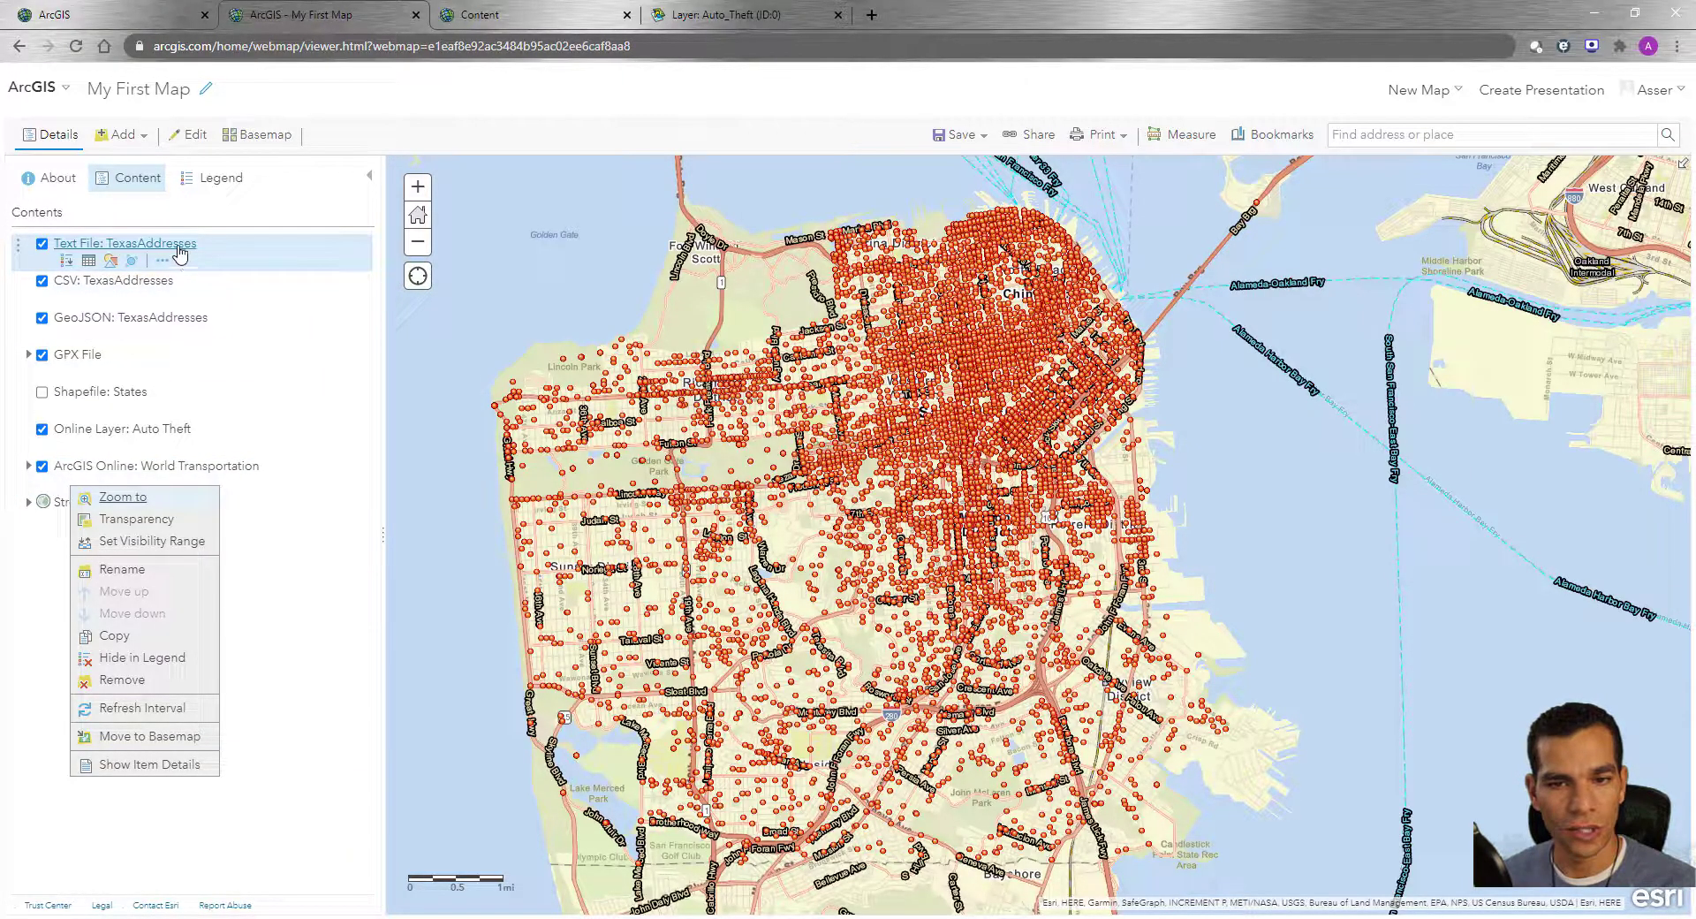
{"action": "mouse_move", "coordinate": [196, 296]}
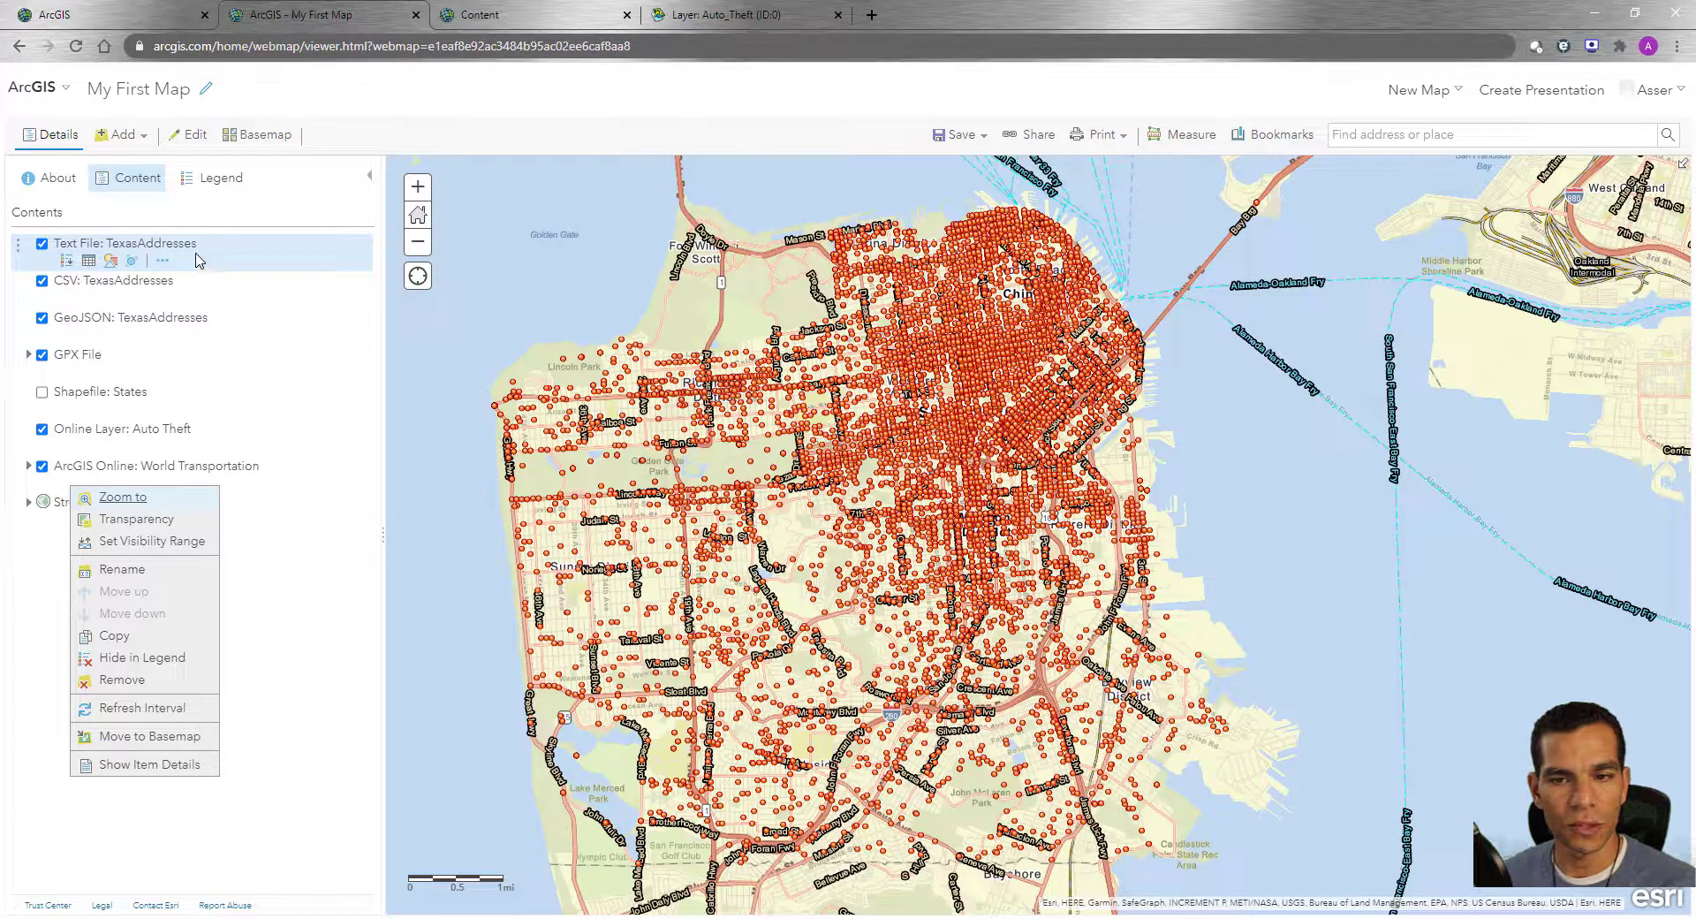
{"action": "left_click", "coordinate": [165, 264]}
{"action": "left_click", "coordinate": [165, 264]}
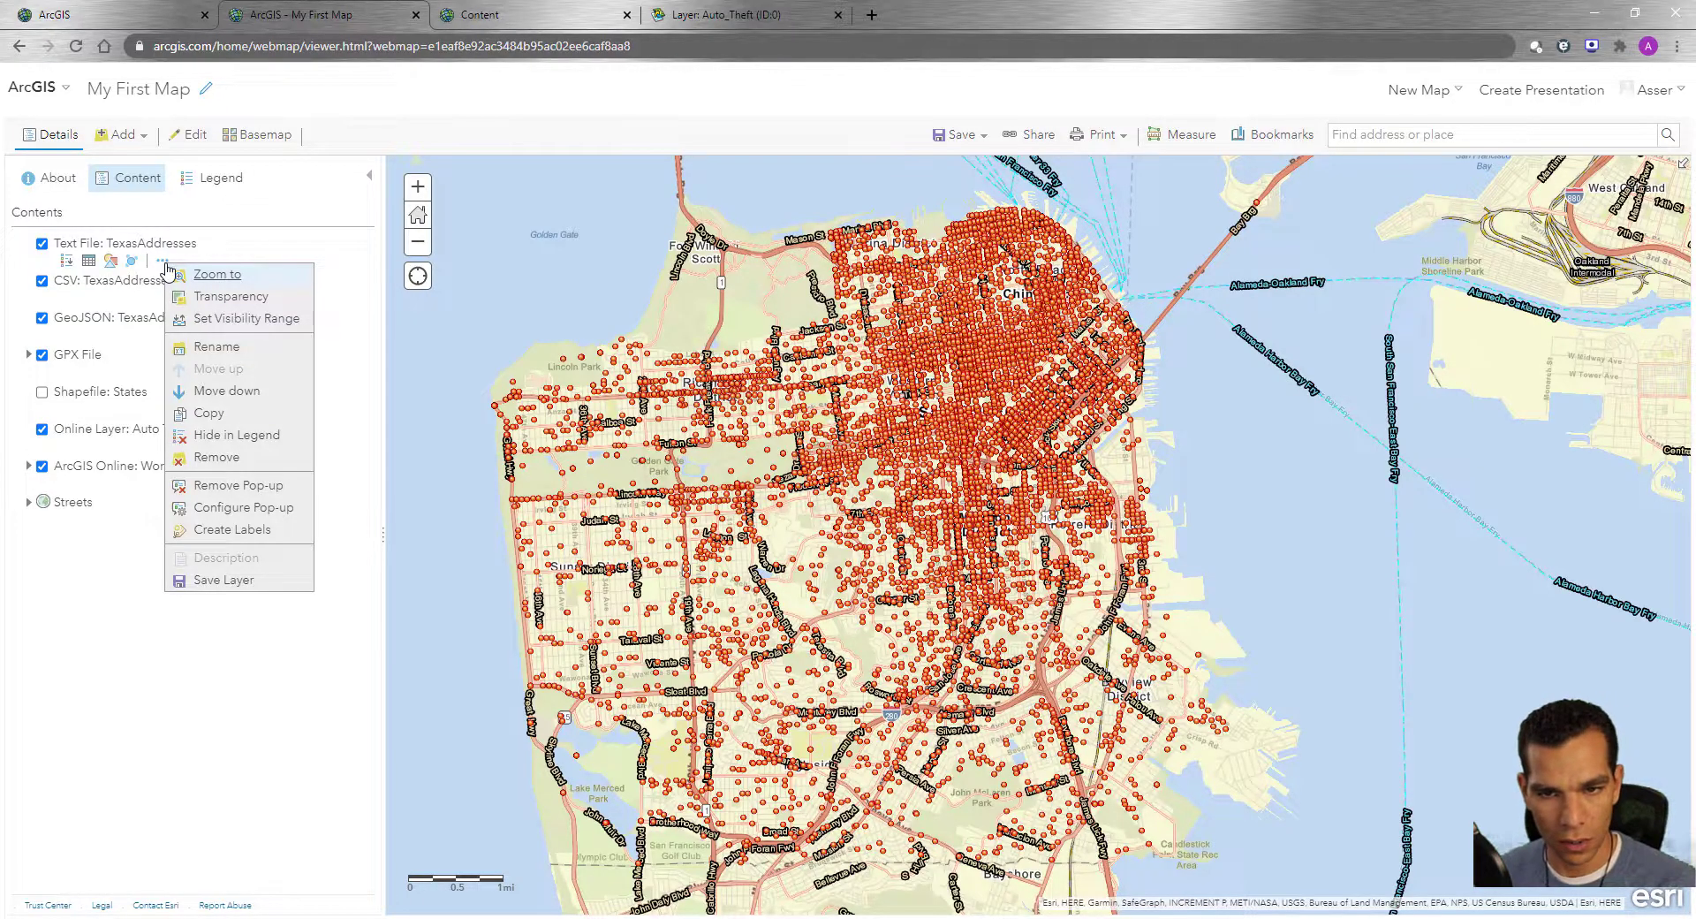
{"action": "left_click", "coordinate": [168, 269]}
Step: Zoom the map to the TexasAddresses points near Balcones Canyonlands, then close the layer menu
{"action": "left_click", "coordinate": [163, 262]}
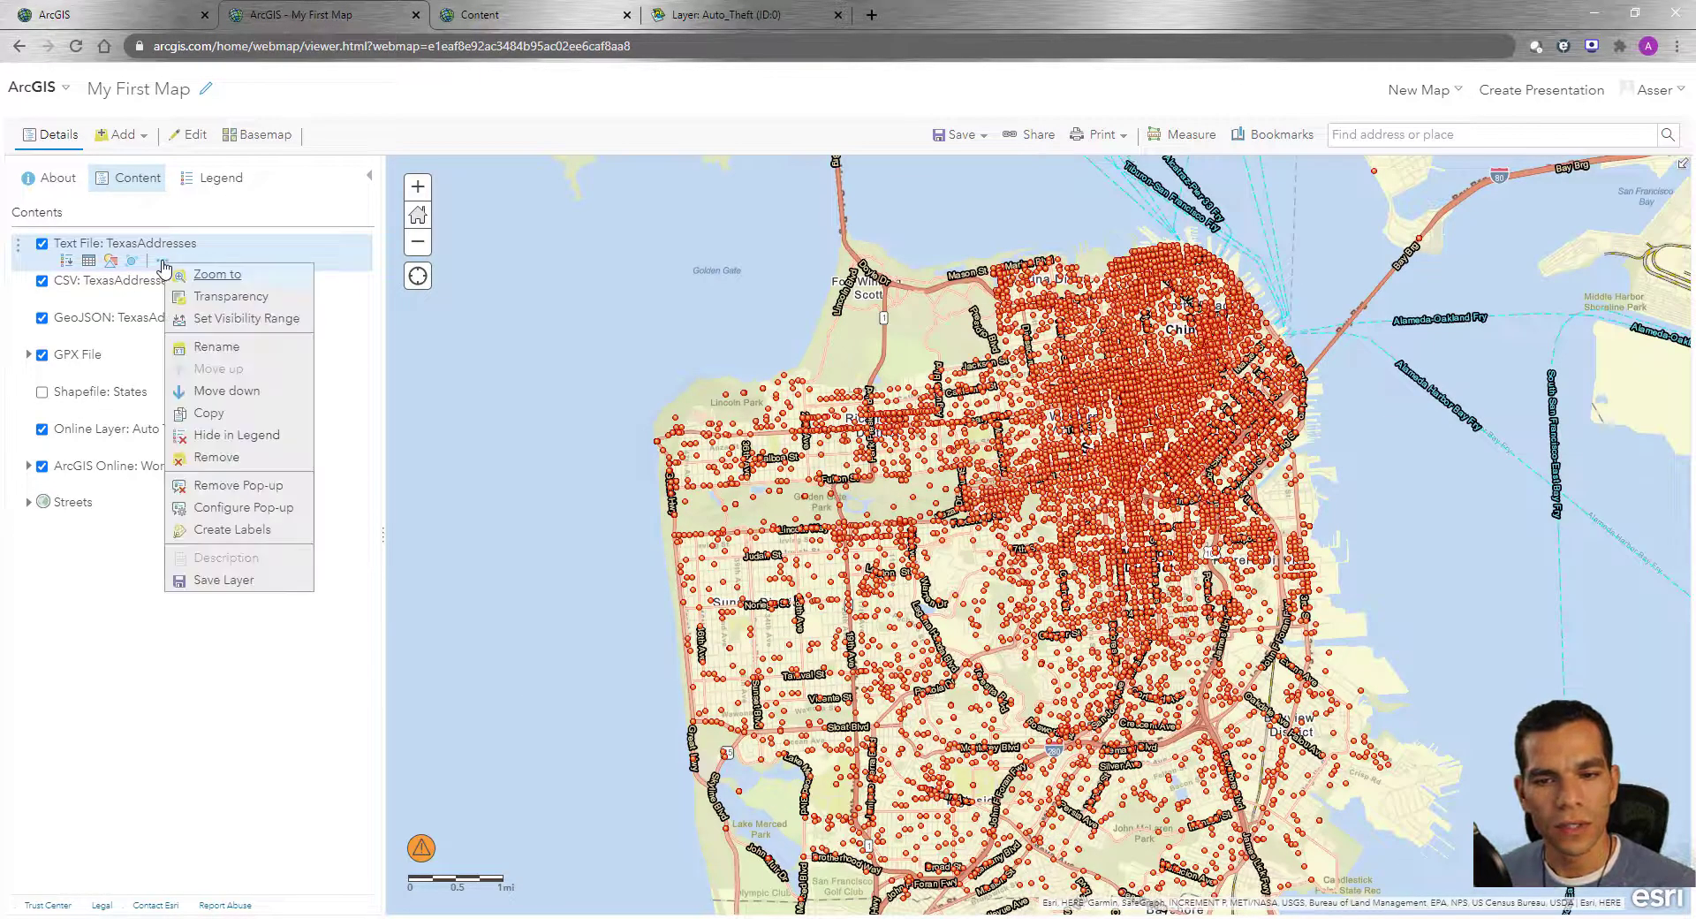
{"action": "left_click", "coordinate": [221, 280]}
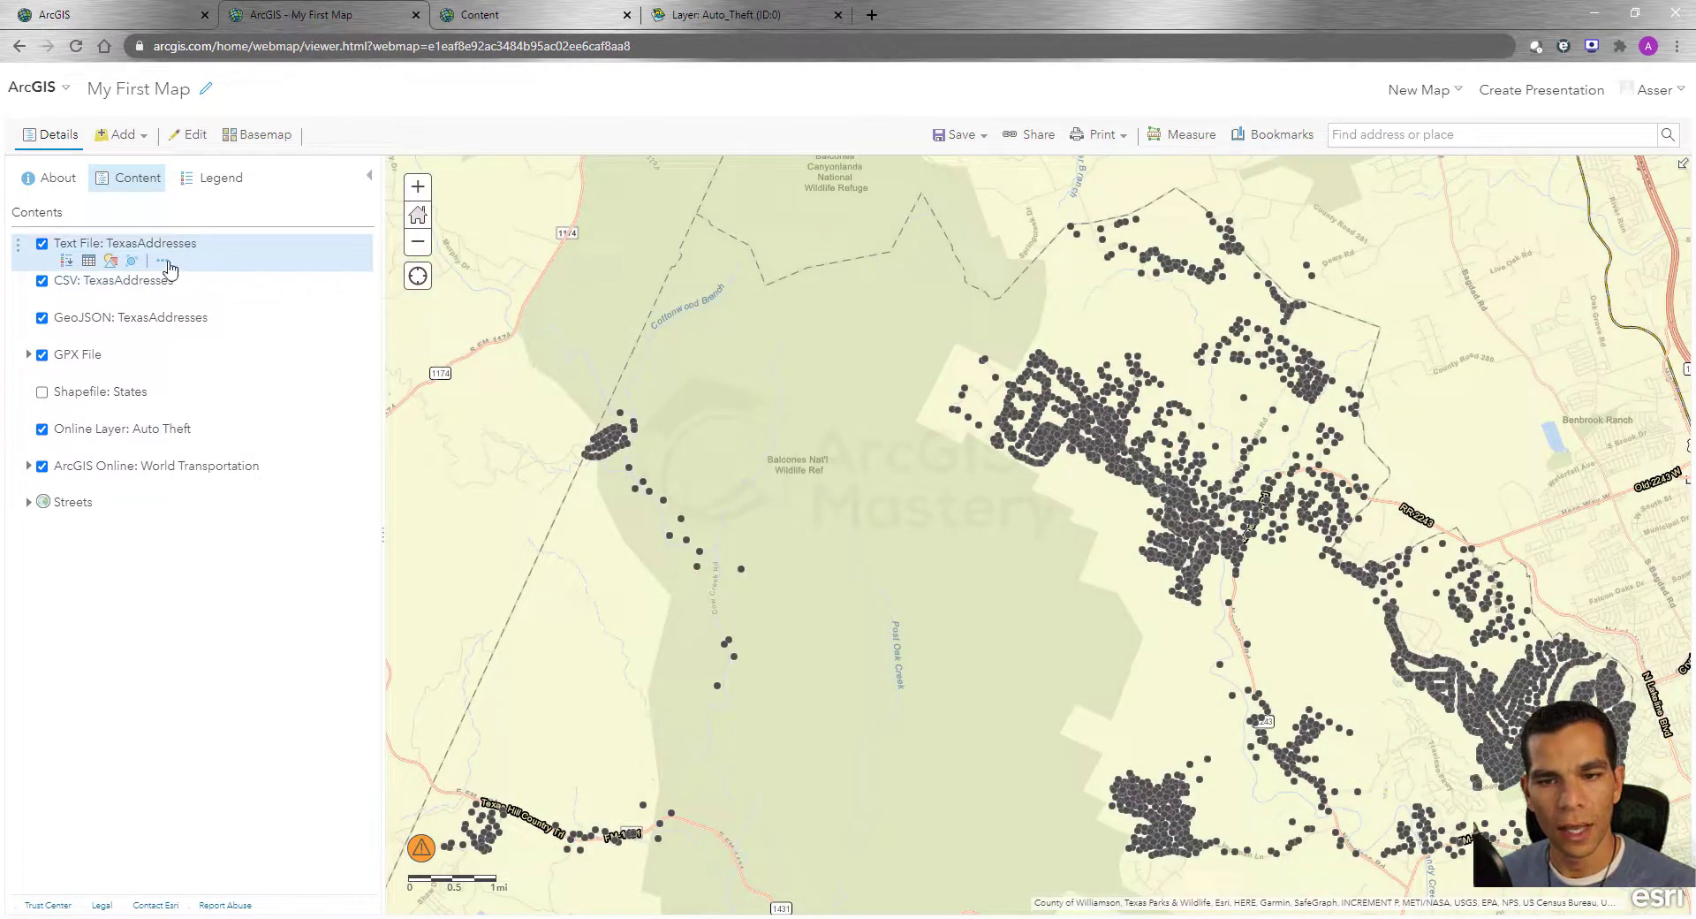
{"action": "left_click", "coordinate": [164, 261]}
{"action": "mouse_move", "coordinate": [248, 302]}
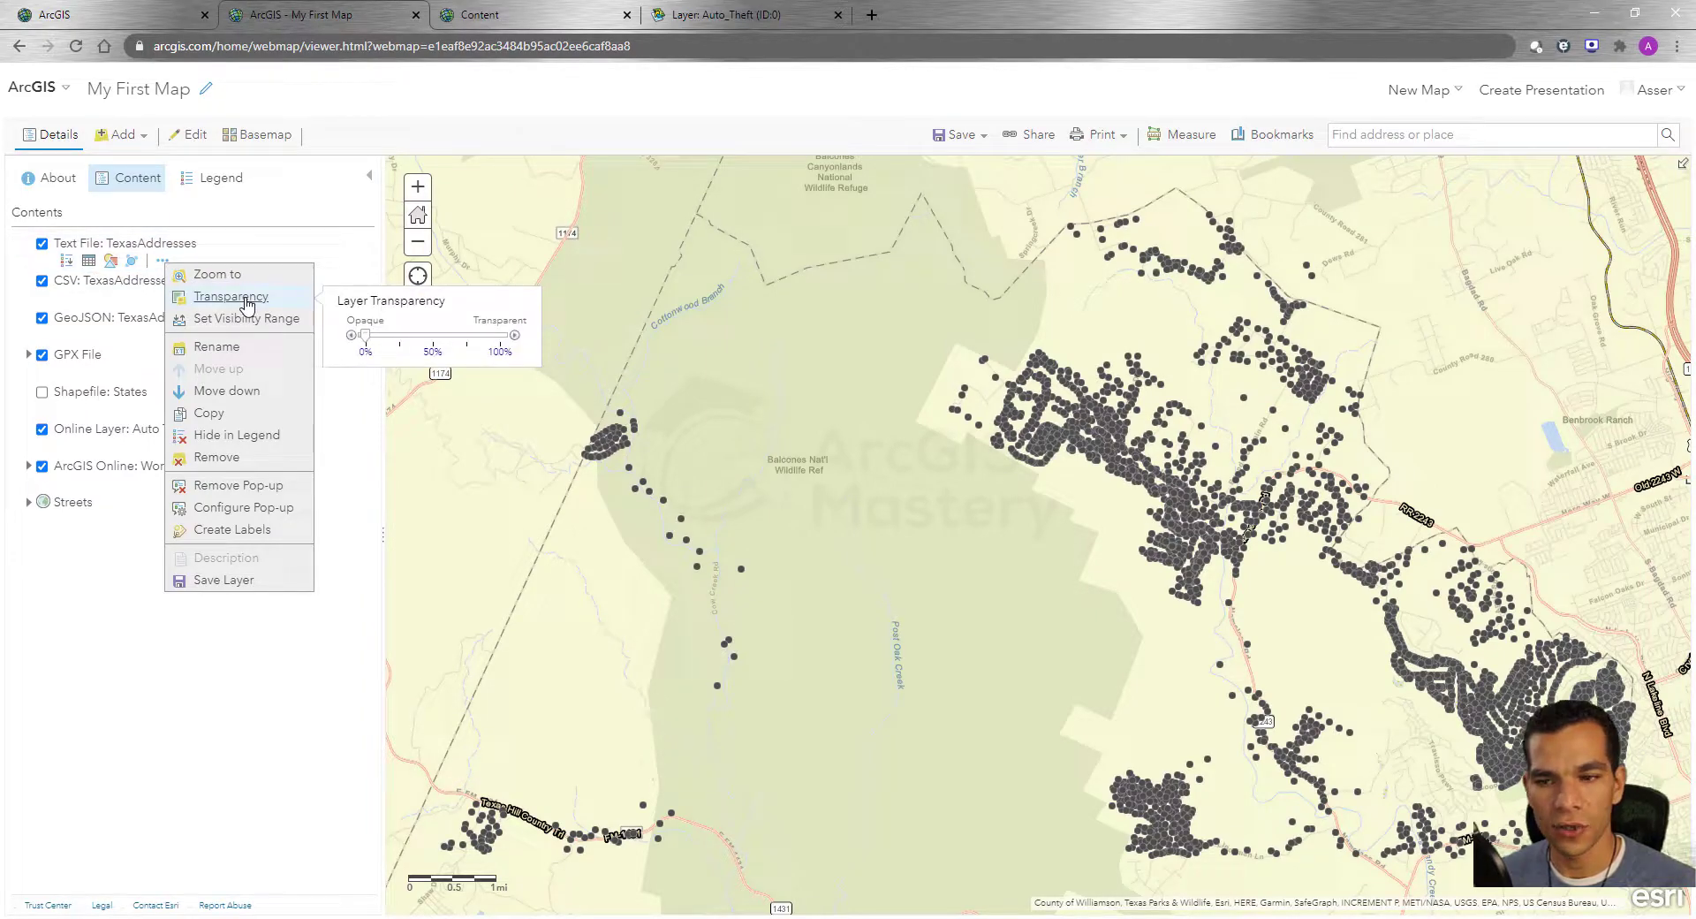
{"action": "left_click", "coordinate": [115, 642]}
Step: Turn on the Shapefile: States layer and slightly adjust its transparency
{"action": "left_click", "coordinate": [41, 391]}
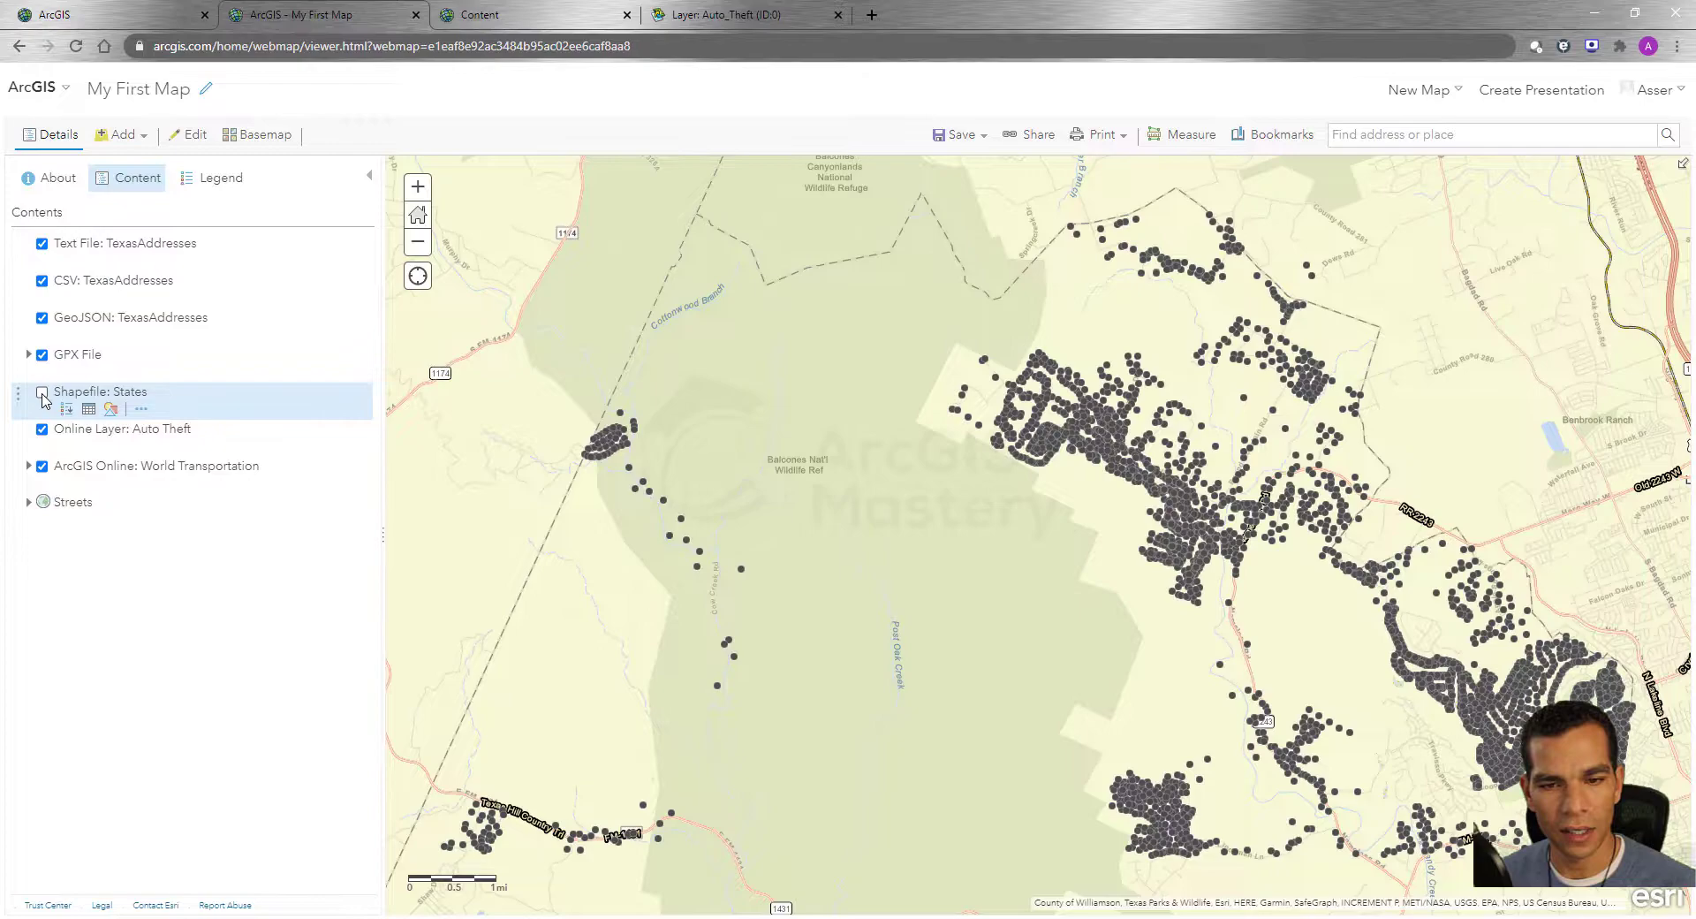
{"action": "left_click", "coordinate": [141, 408]}
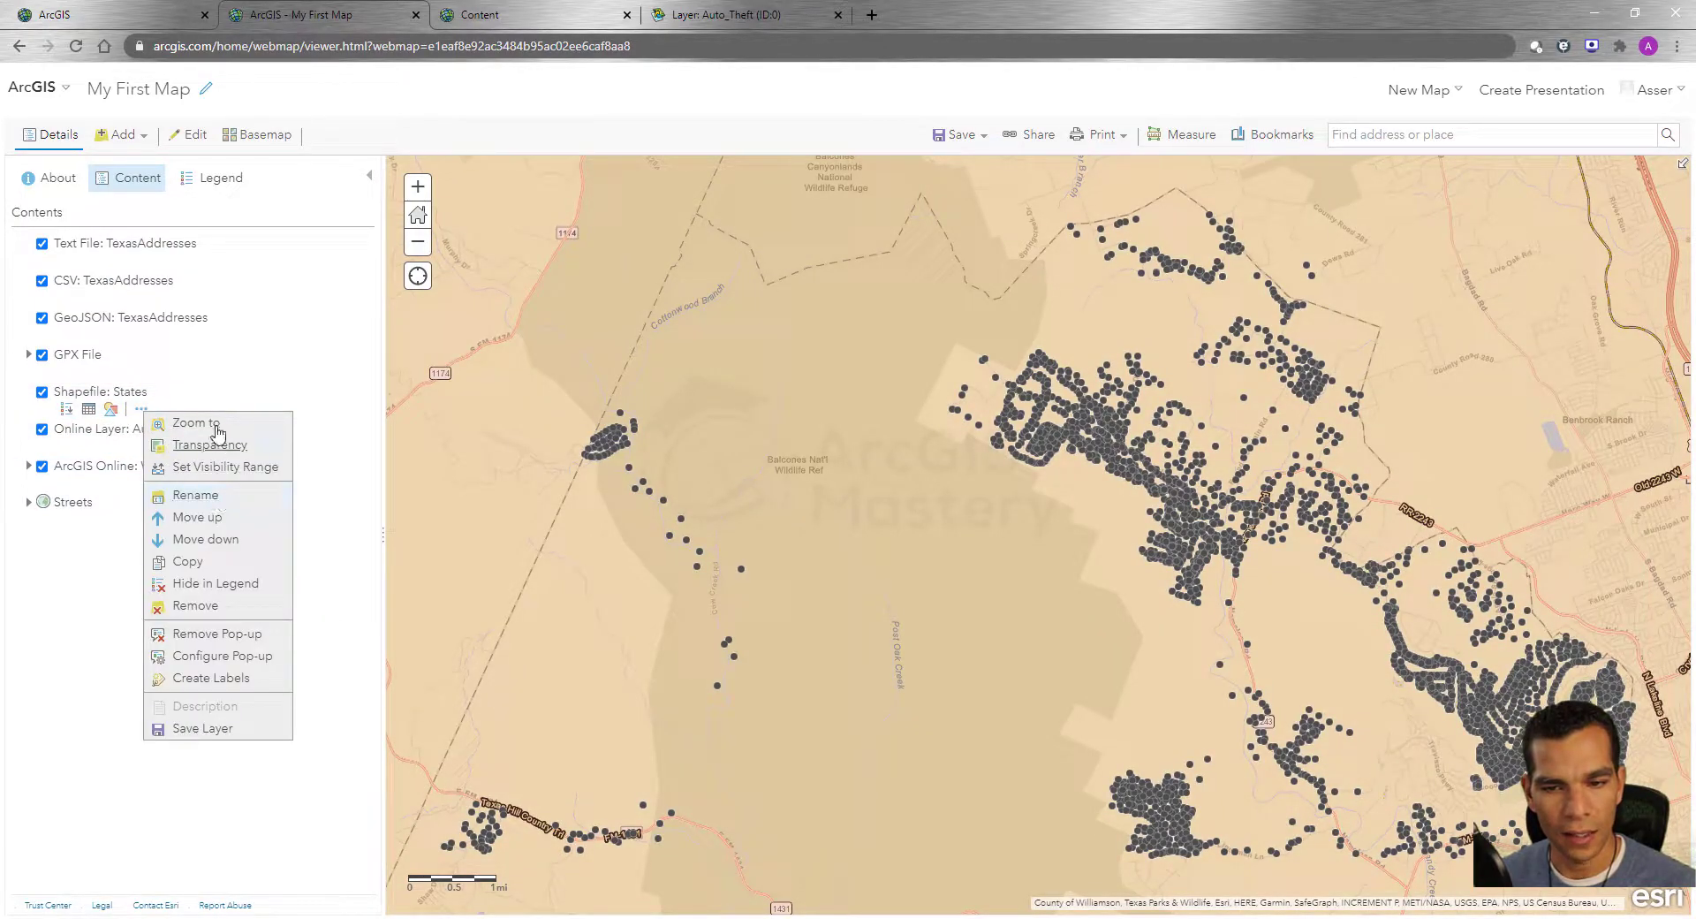
{"action": "mouse_move", "coordinate": [210, 444]}
{"action": "mouse_move", "coordinate": [344, 484]}
{"action": "left_mouse_down"}
{"action": "mouse_move", "coordinate": [446, 491]}
{"action": "mouse_move", "coordinate": [344, 488]}
{"action": "left_mouse_up"}
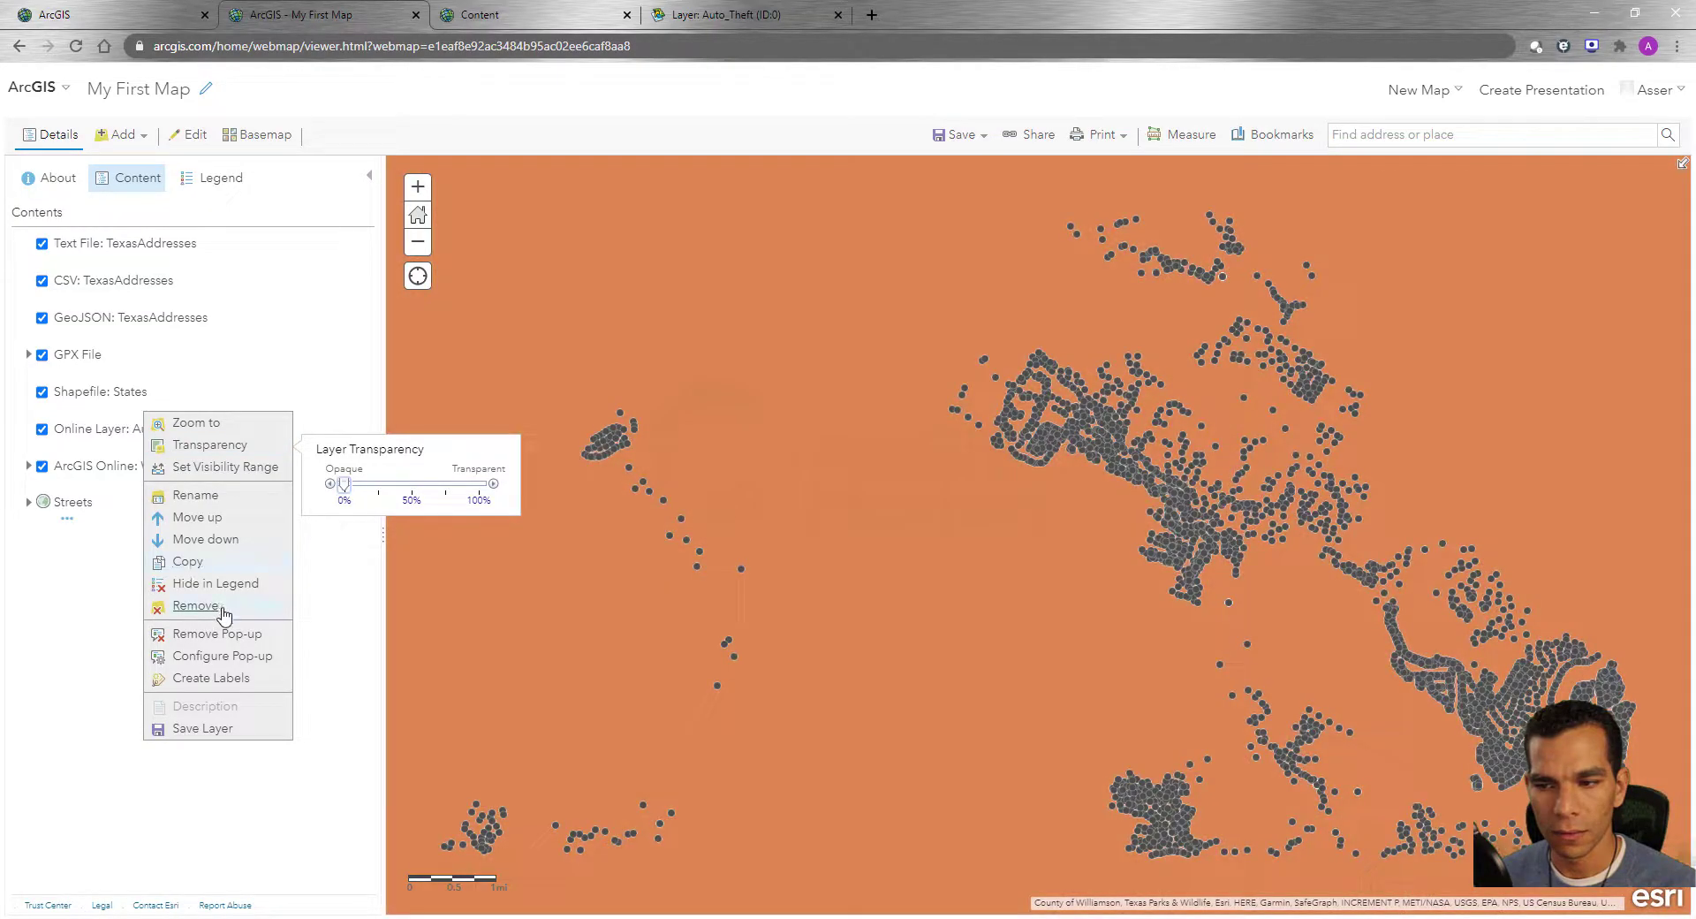
{"action": "left_click", "coordinate": [195, 605]}
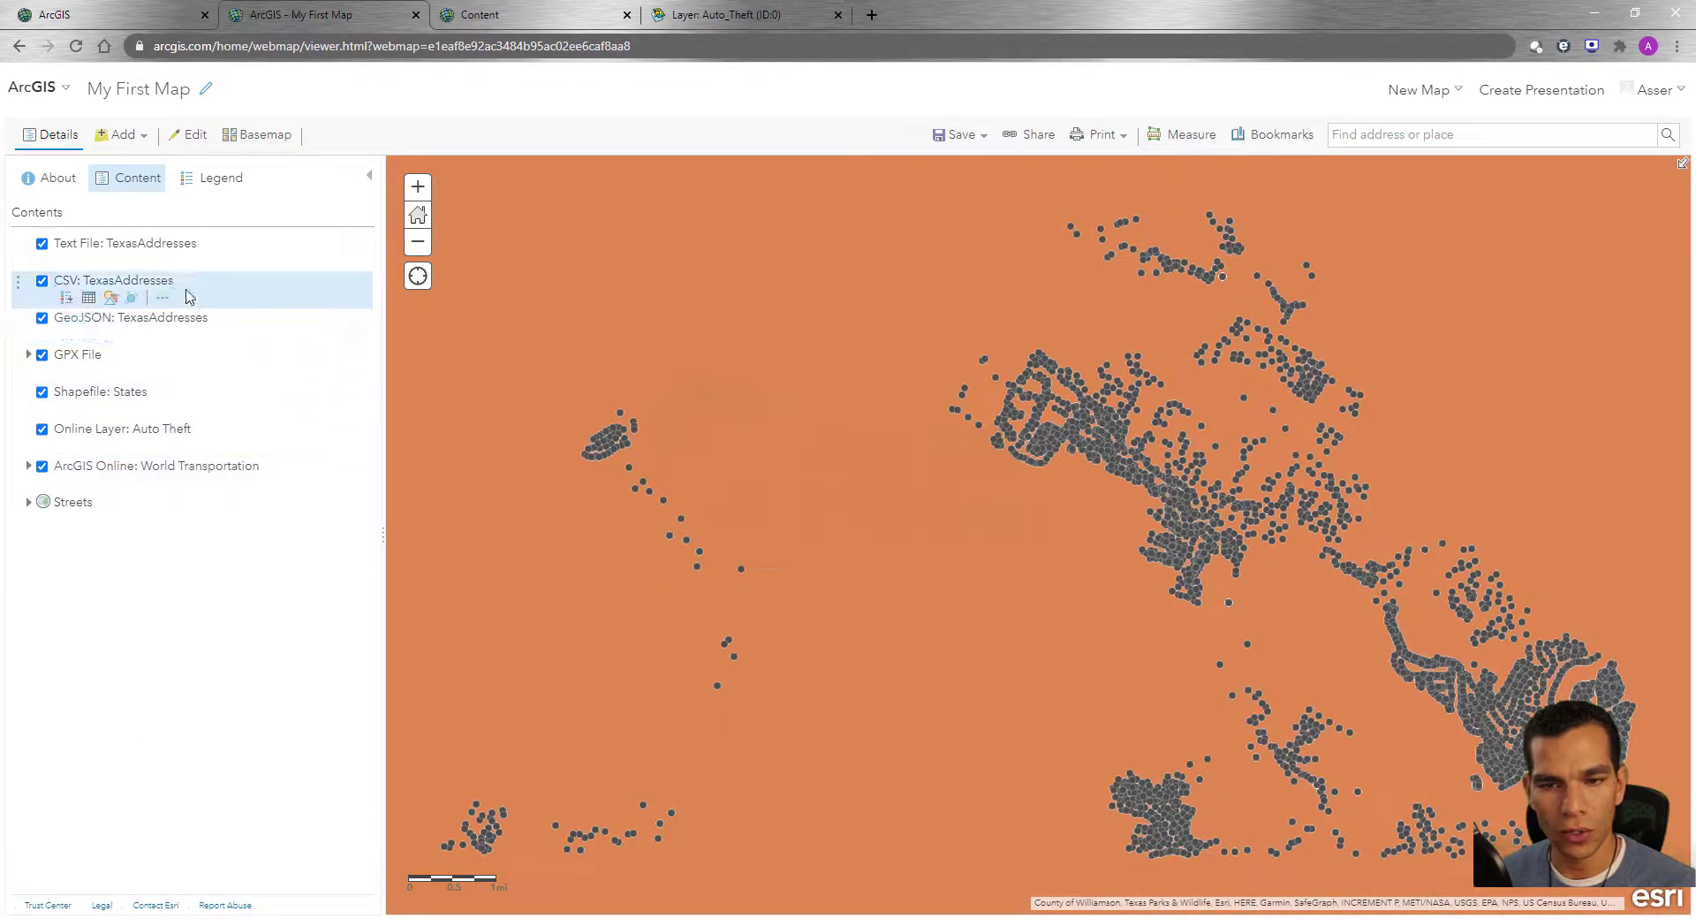
Step: Raise the States layer's transparency to about 90% so the basemap shows through
{"action": "mouse_move", "coordinate": [163, 421]}
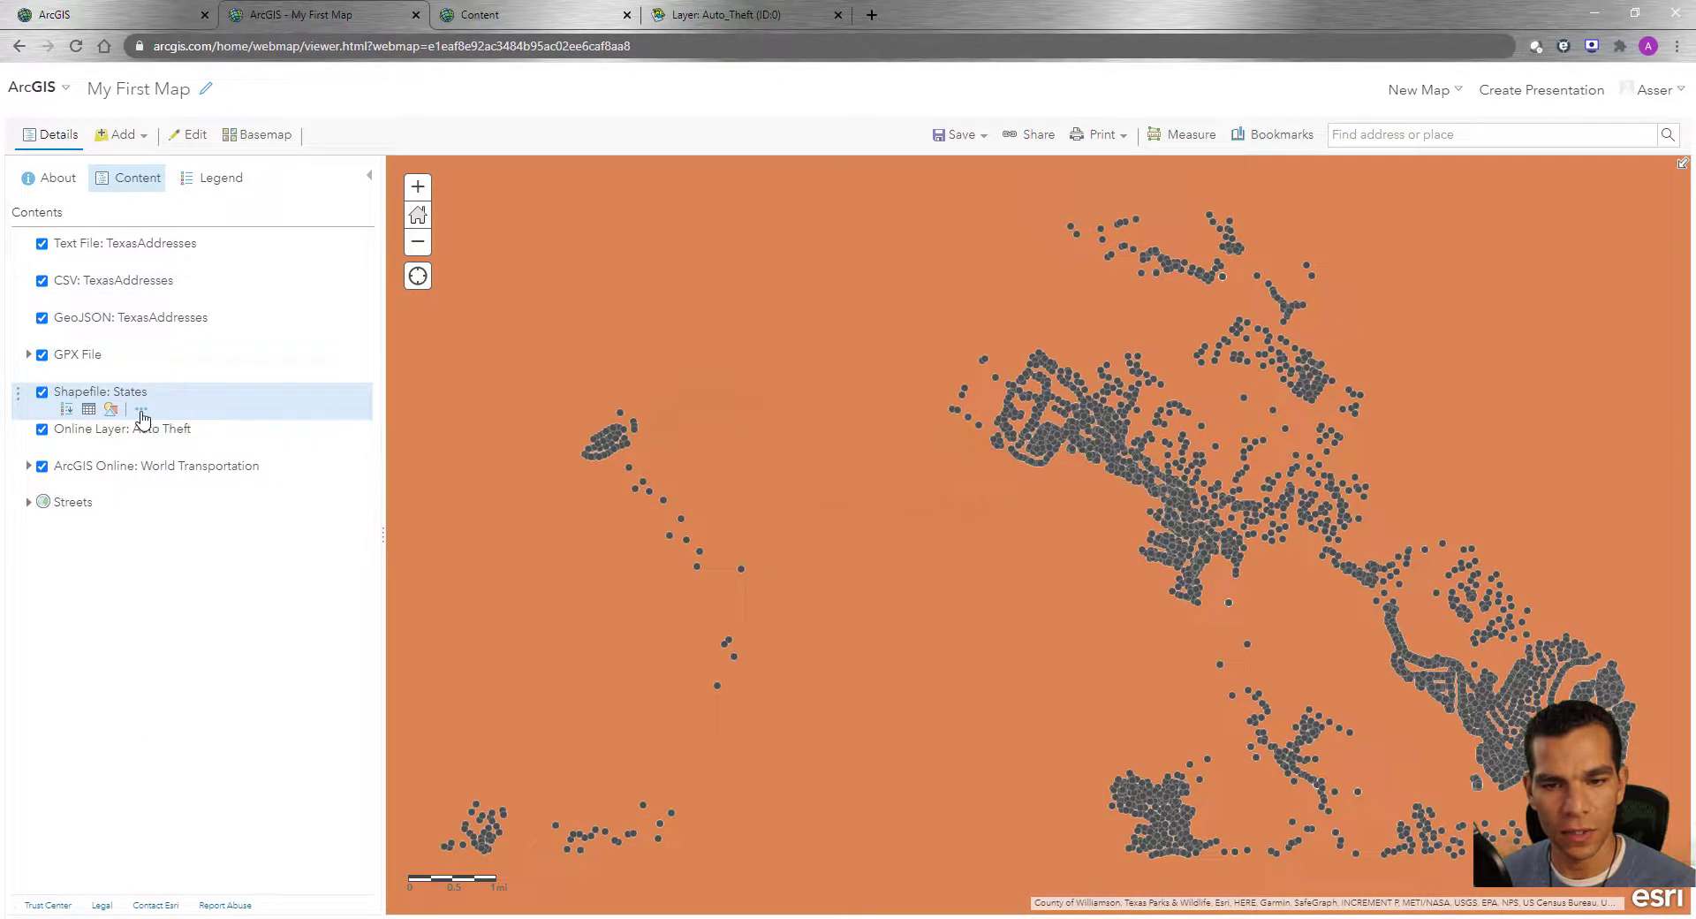
{"action": "left_click", "coordinate": [142, 411]}
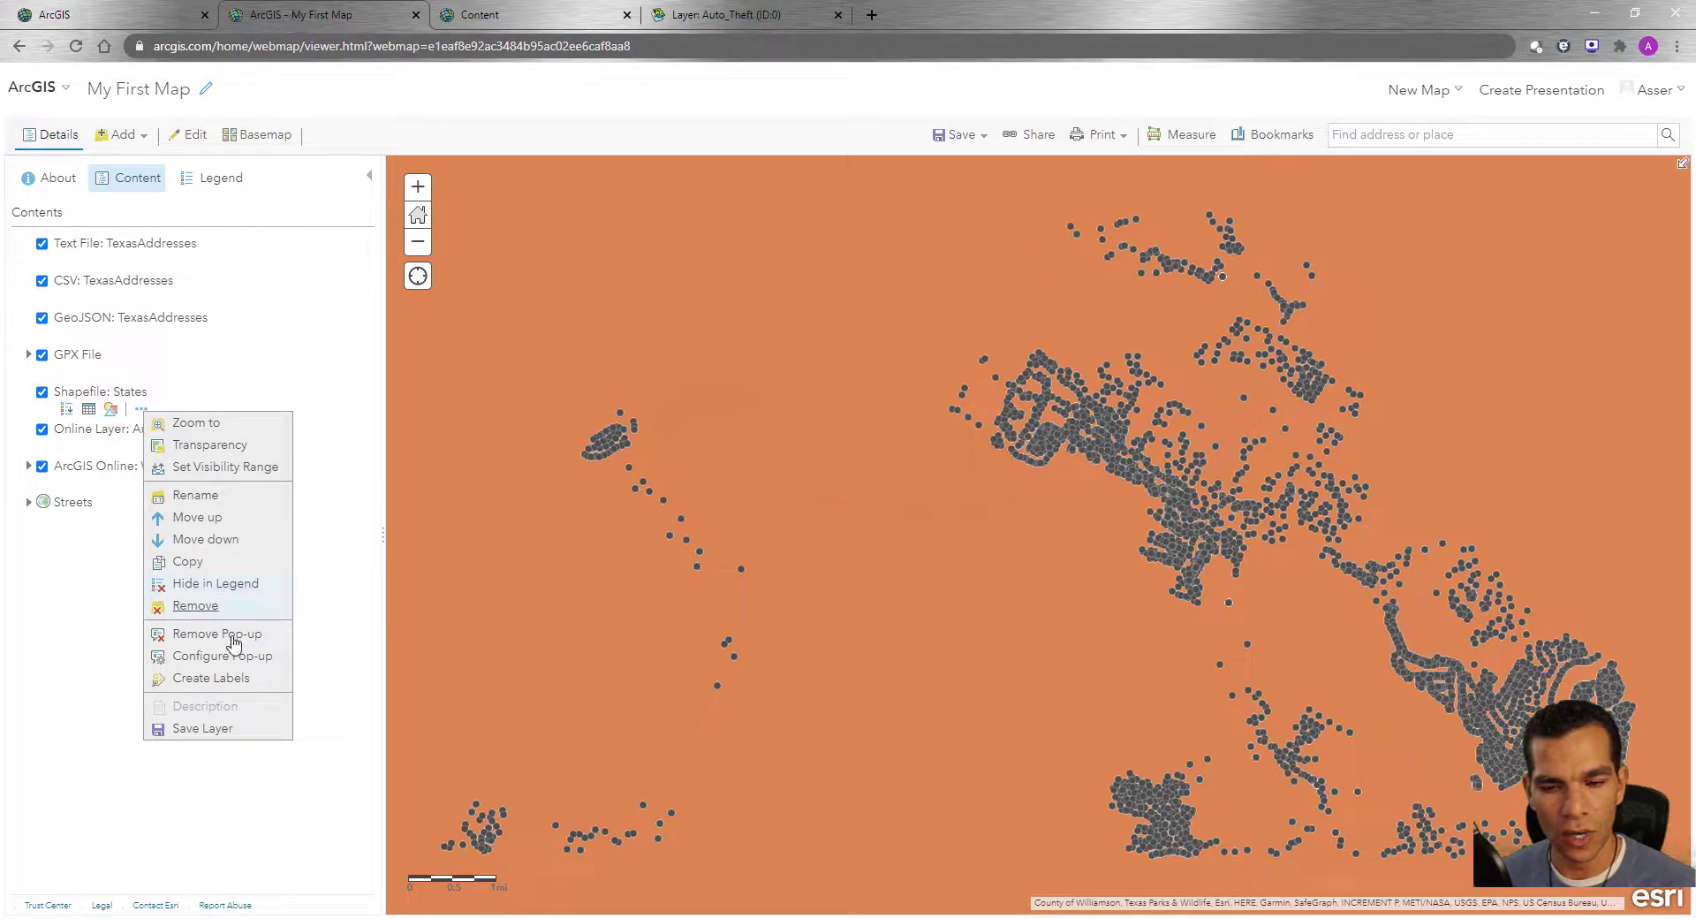
{"action": "mouse_move", "coordinate": [249, 451]}
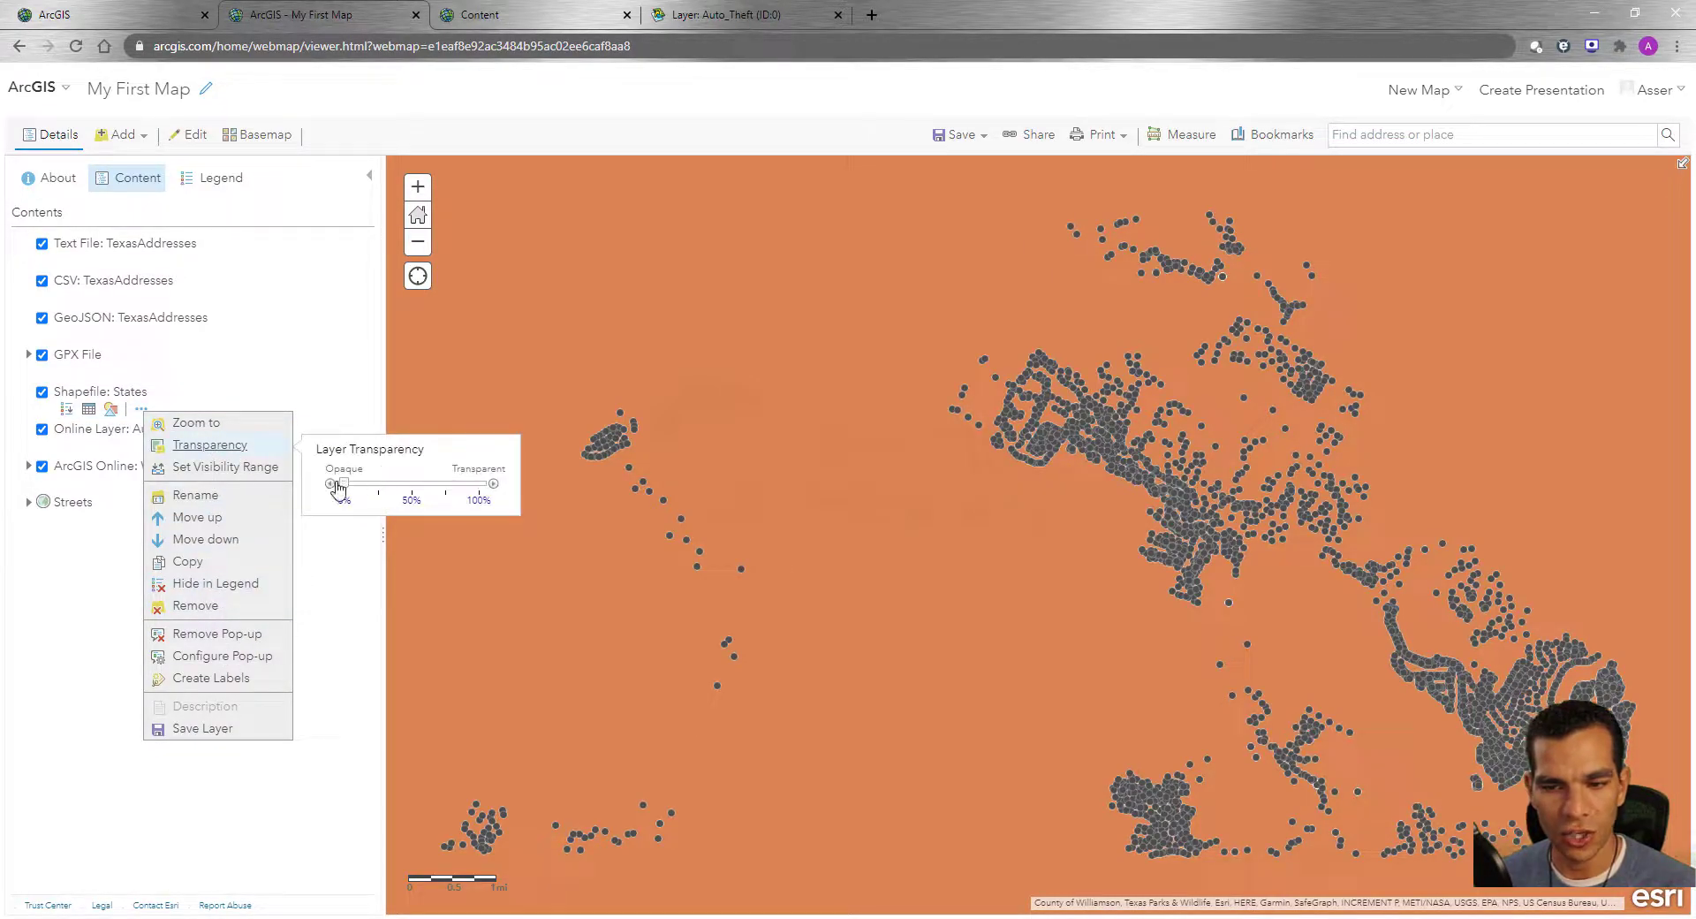
{"action": "left_click_drag", "start_coordinate": [343, 483], "coordinate": [456, 487]}
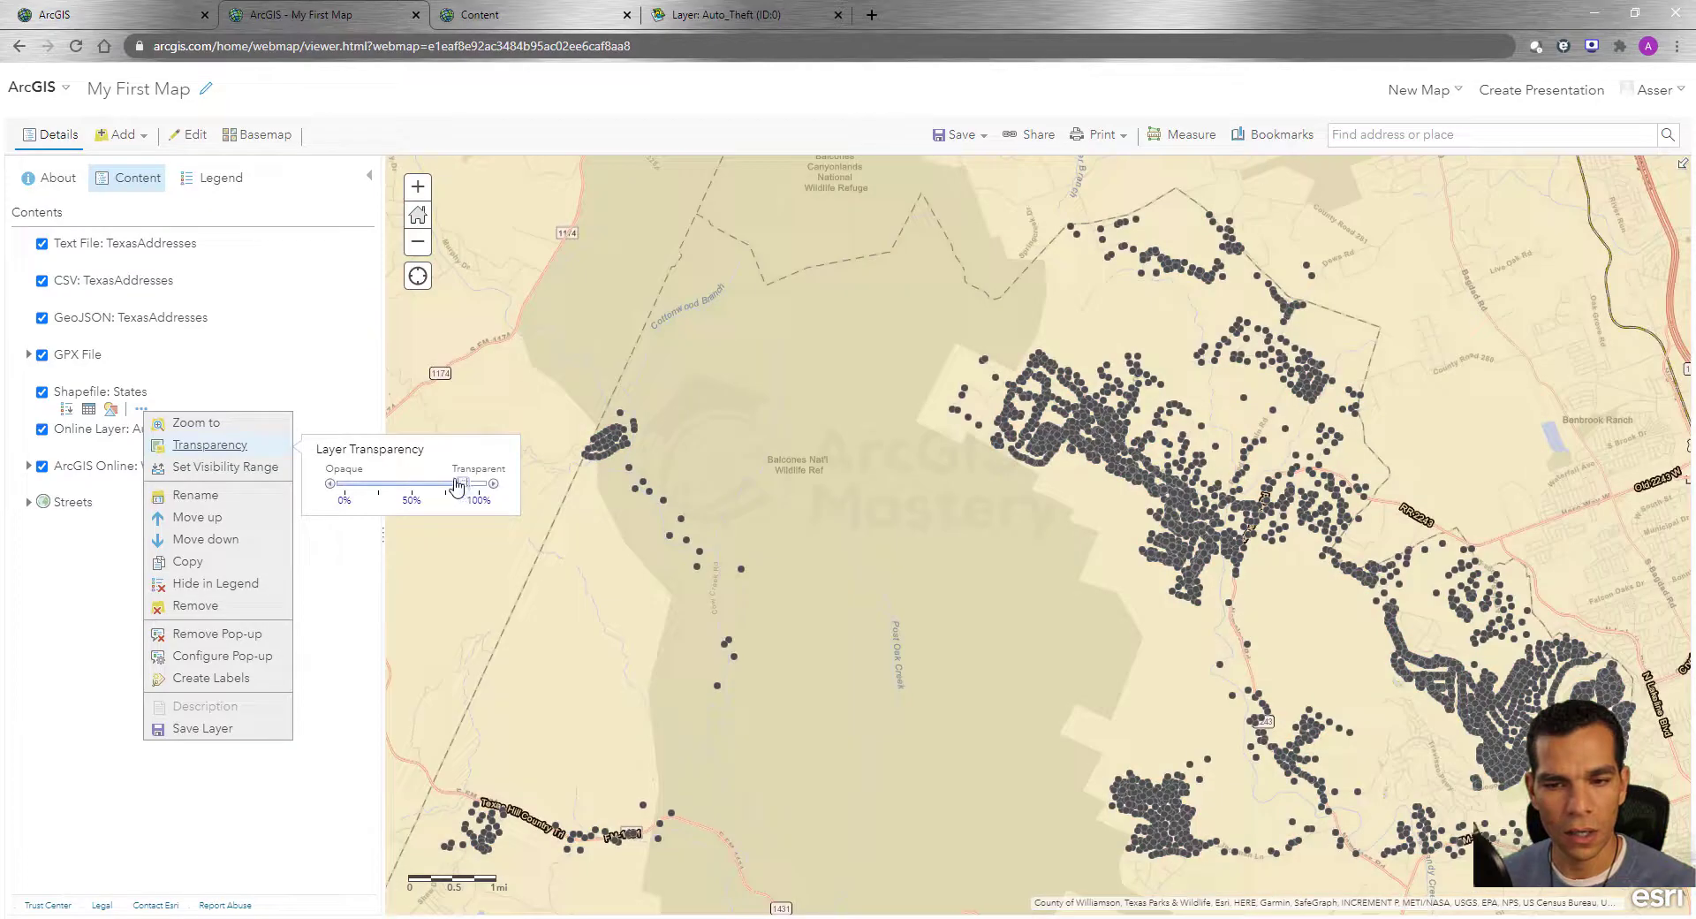
{"action": "left_click", "coordinate": [46, 625]}
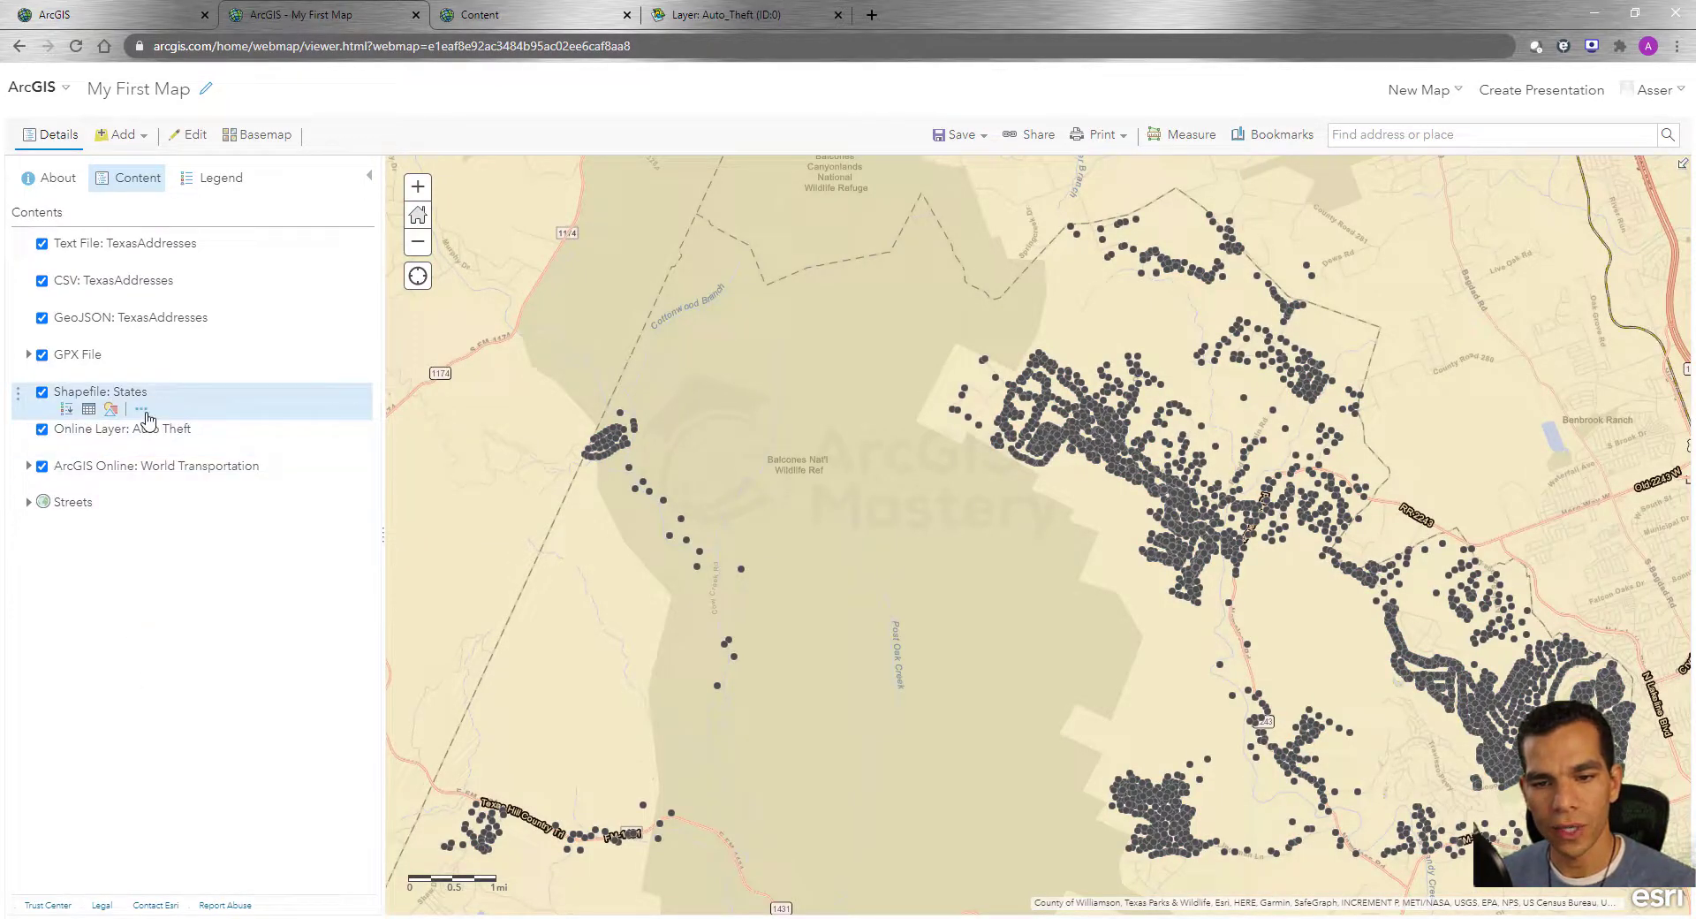
{"action": "left_click", "coordinate": [141, 409]}
{"action": "mouse_move", "coordinate": [252, 477]}
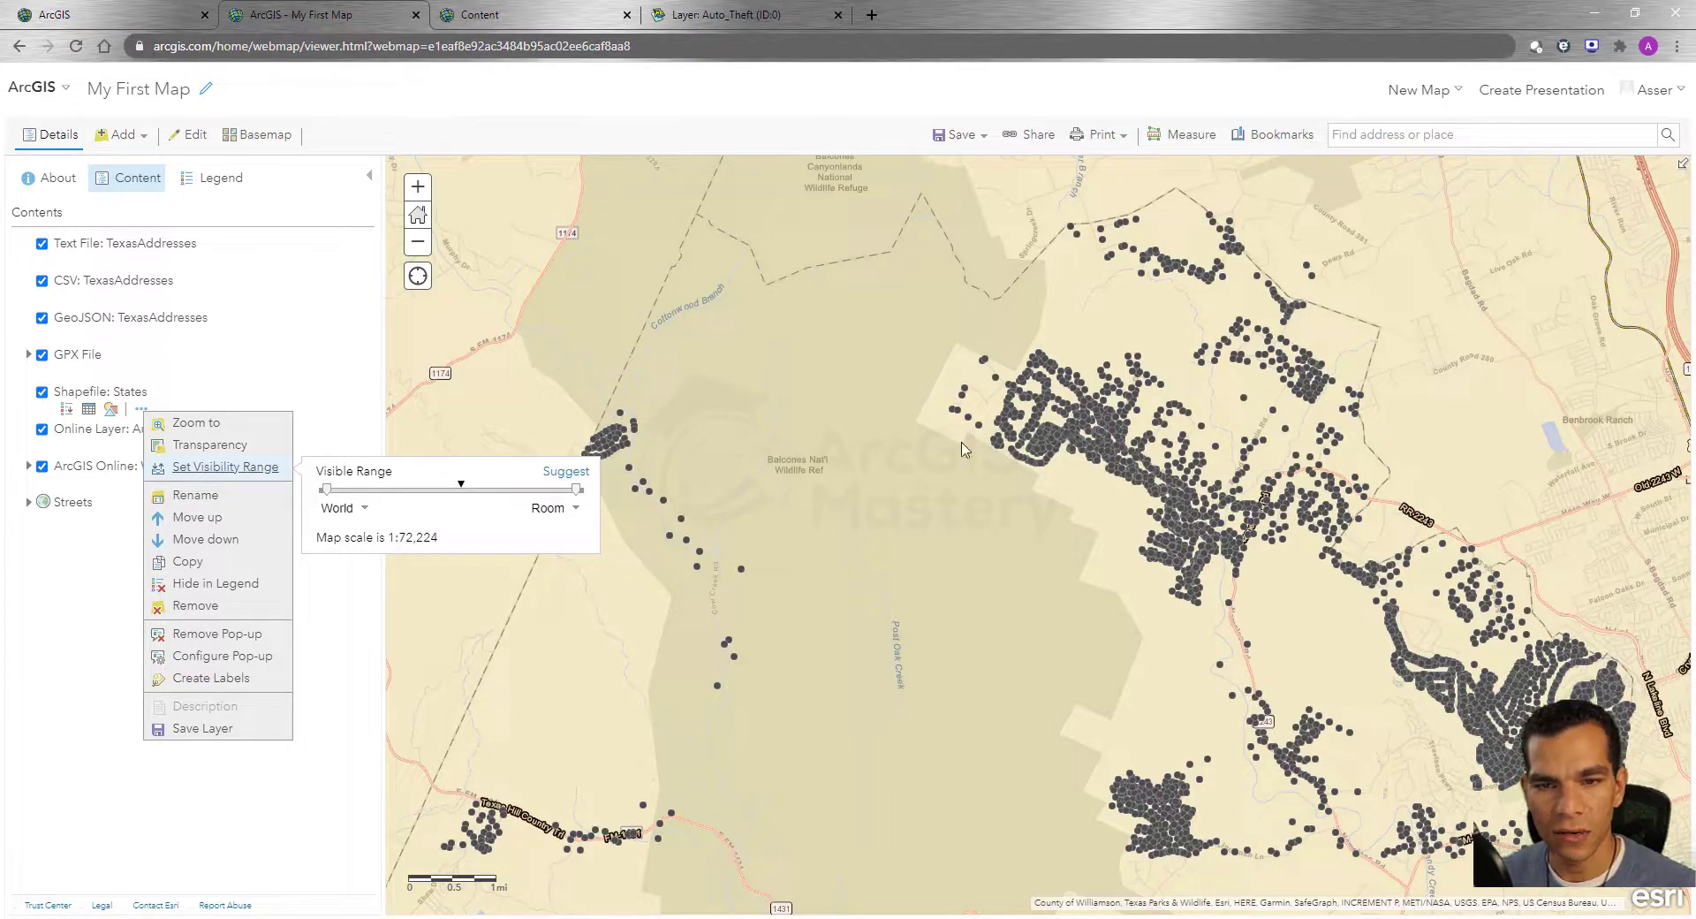
Step: Hide the CSV and GeoJSON TexasAddresses layers, keeping the Text File layer visible
{"action": "left_click", "coordinate": [42, 280]}
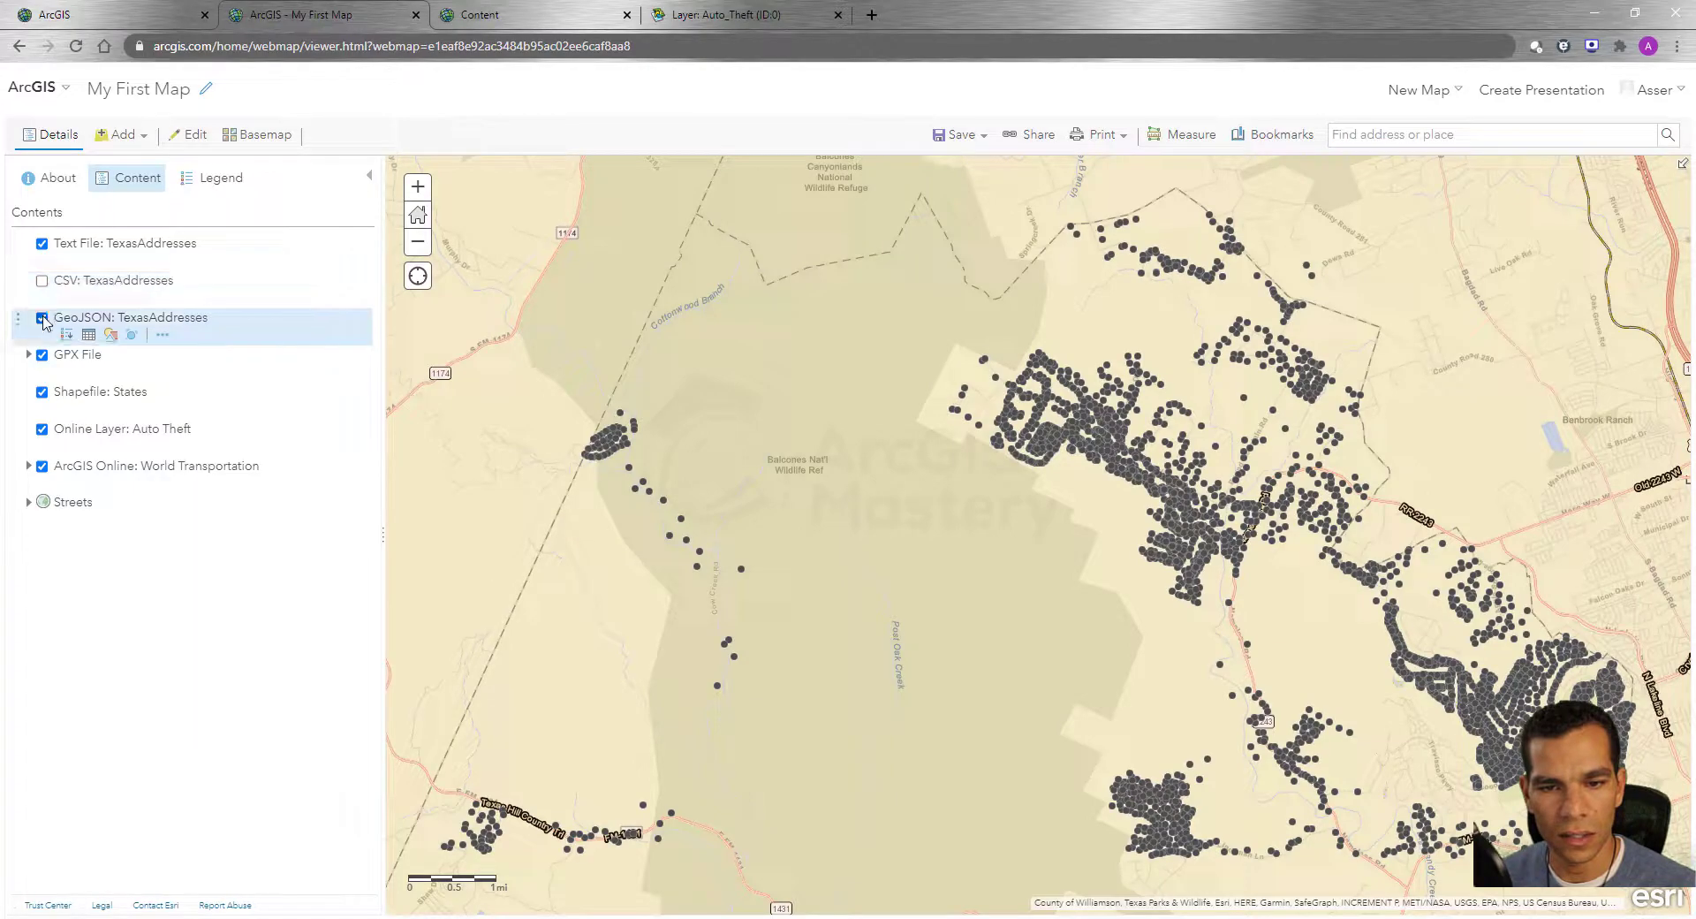
{"action": "left_click", "coordinate": [41, 243]}
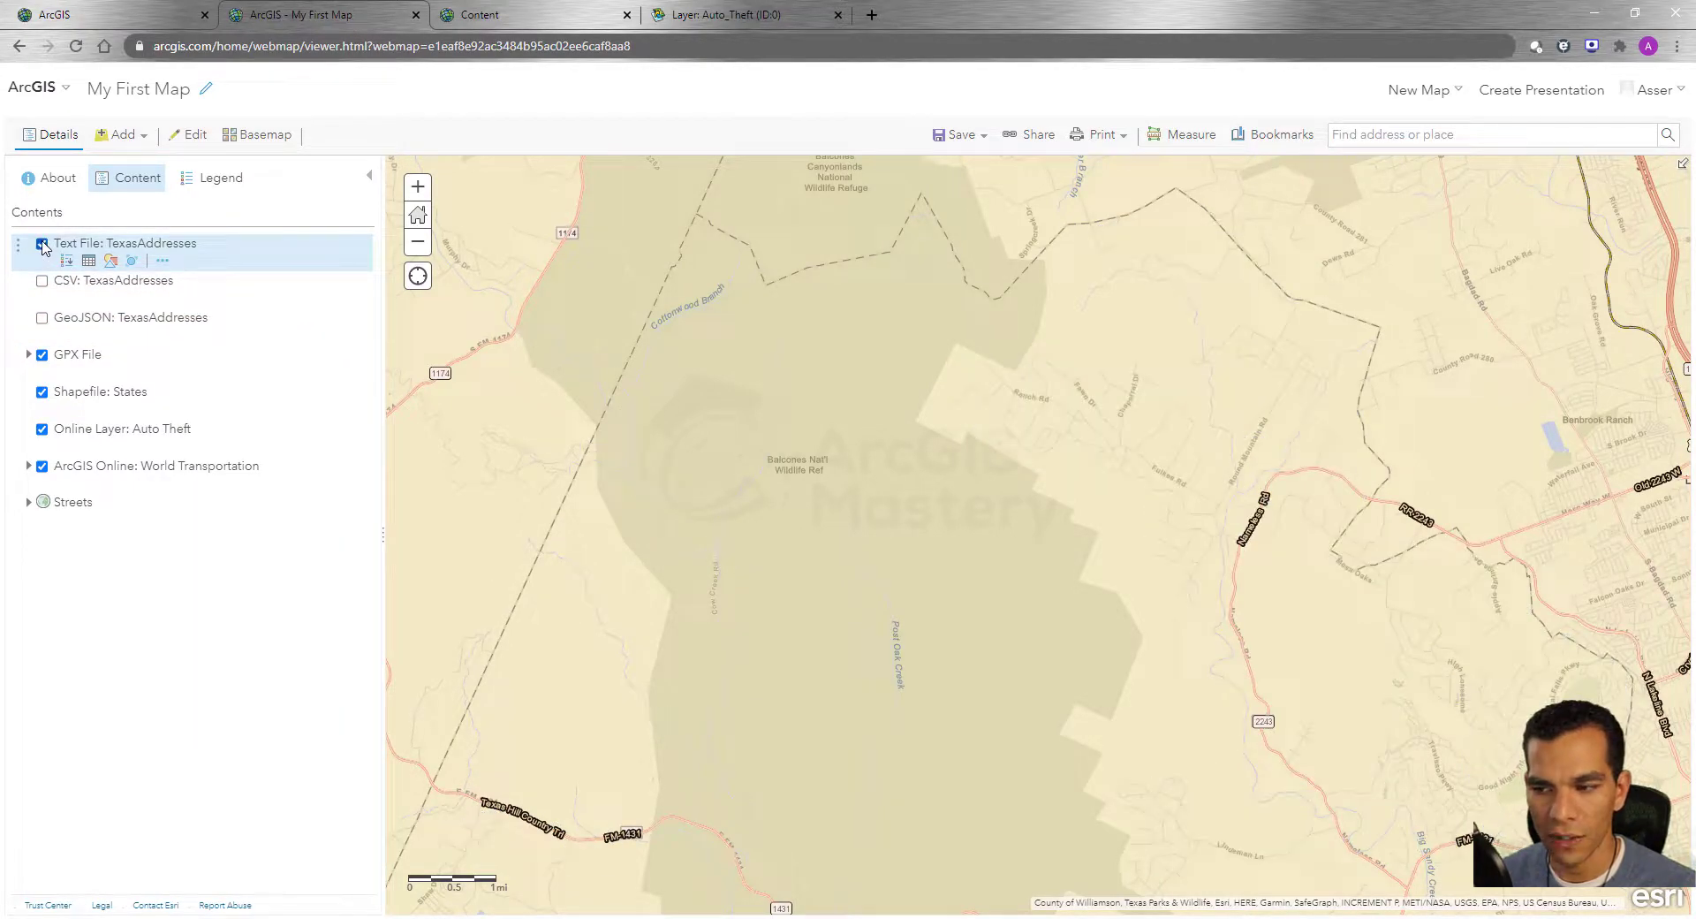
{"action": "left_click", "coordinate": [42, 243]}
Step: Limit the Text File layer's visibility range to Neighborhood through Room
{"action": "left_click", "coordinate": [163, 259]}
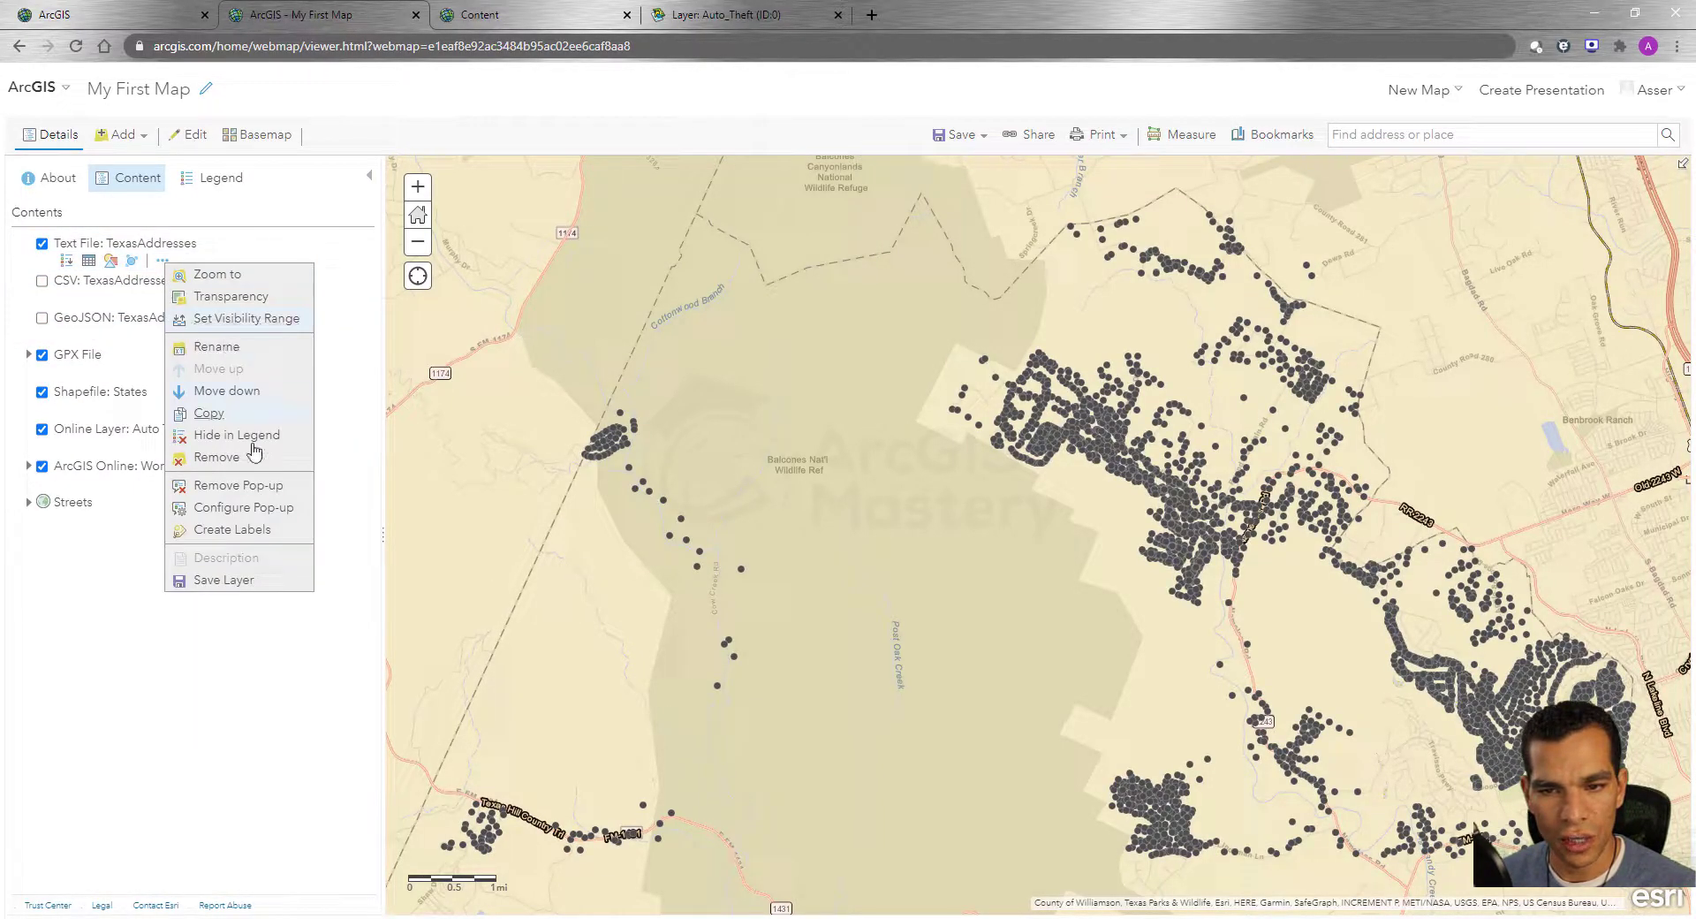
{"action": "mouse_move", "coordinate": [243, 326]}
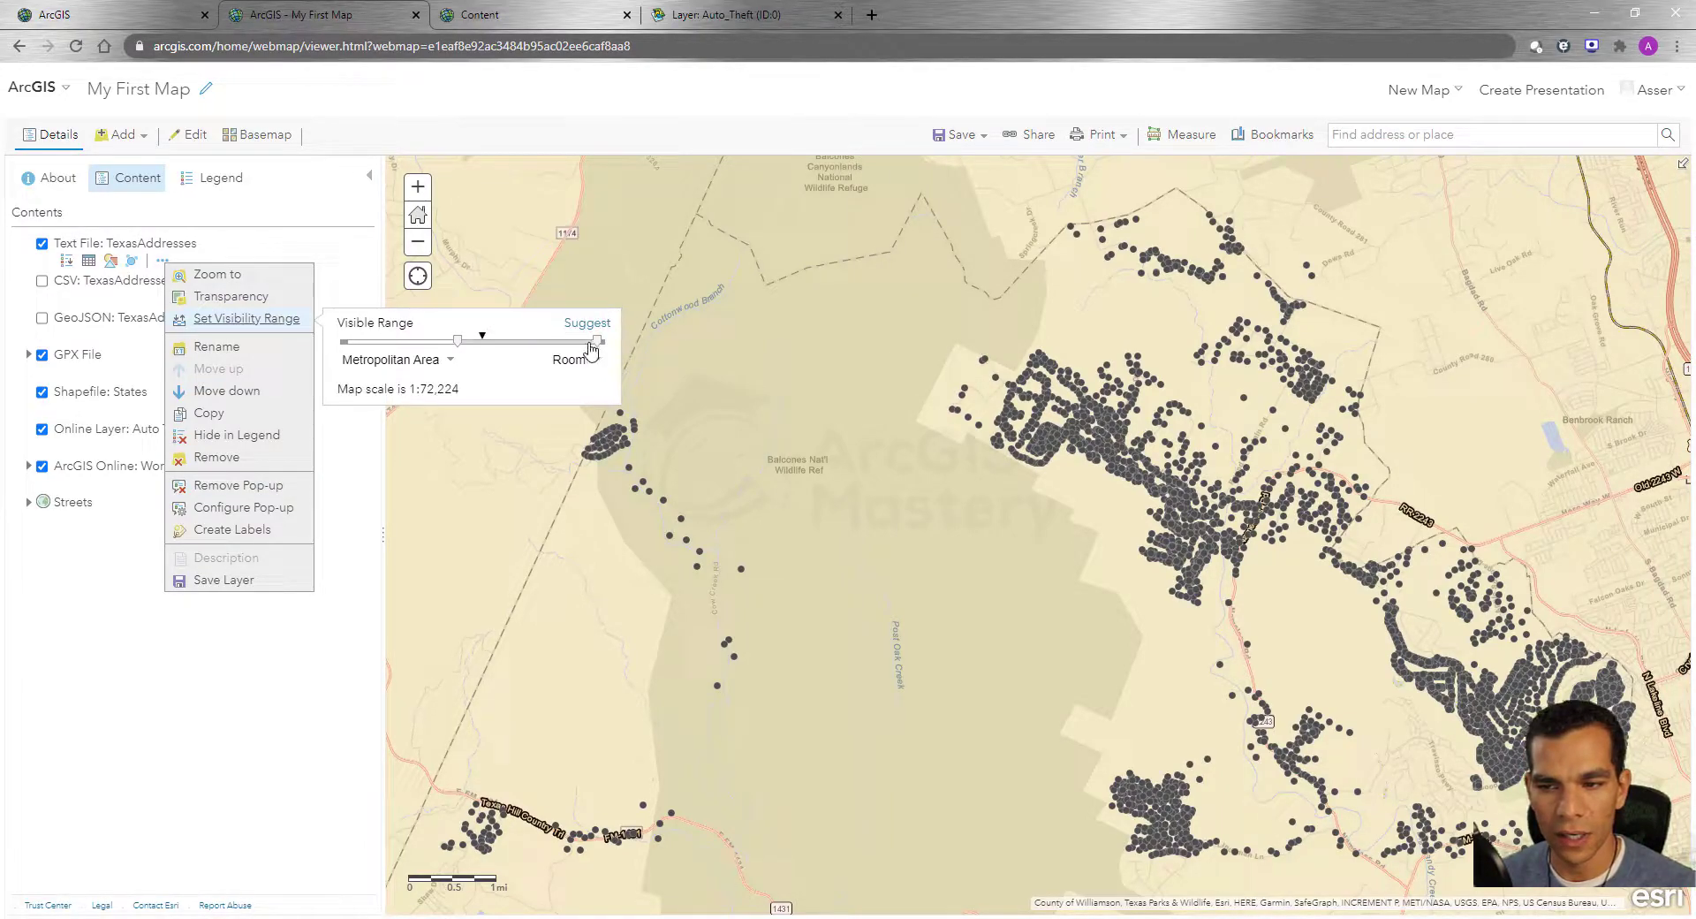
{"action": "mouse_move", "coordinate": [598, 340]}
{"action": "left_mouse_down"}
{"action": "mouse_move", "coordinate": [526, 340]}
{"action": "mouse_move", "coordinate": [598, 344]}
{"action": "left_mouse_up"}
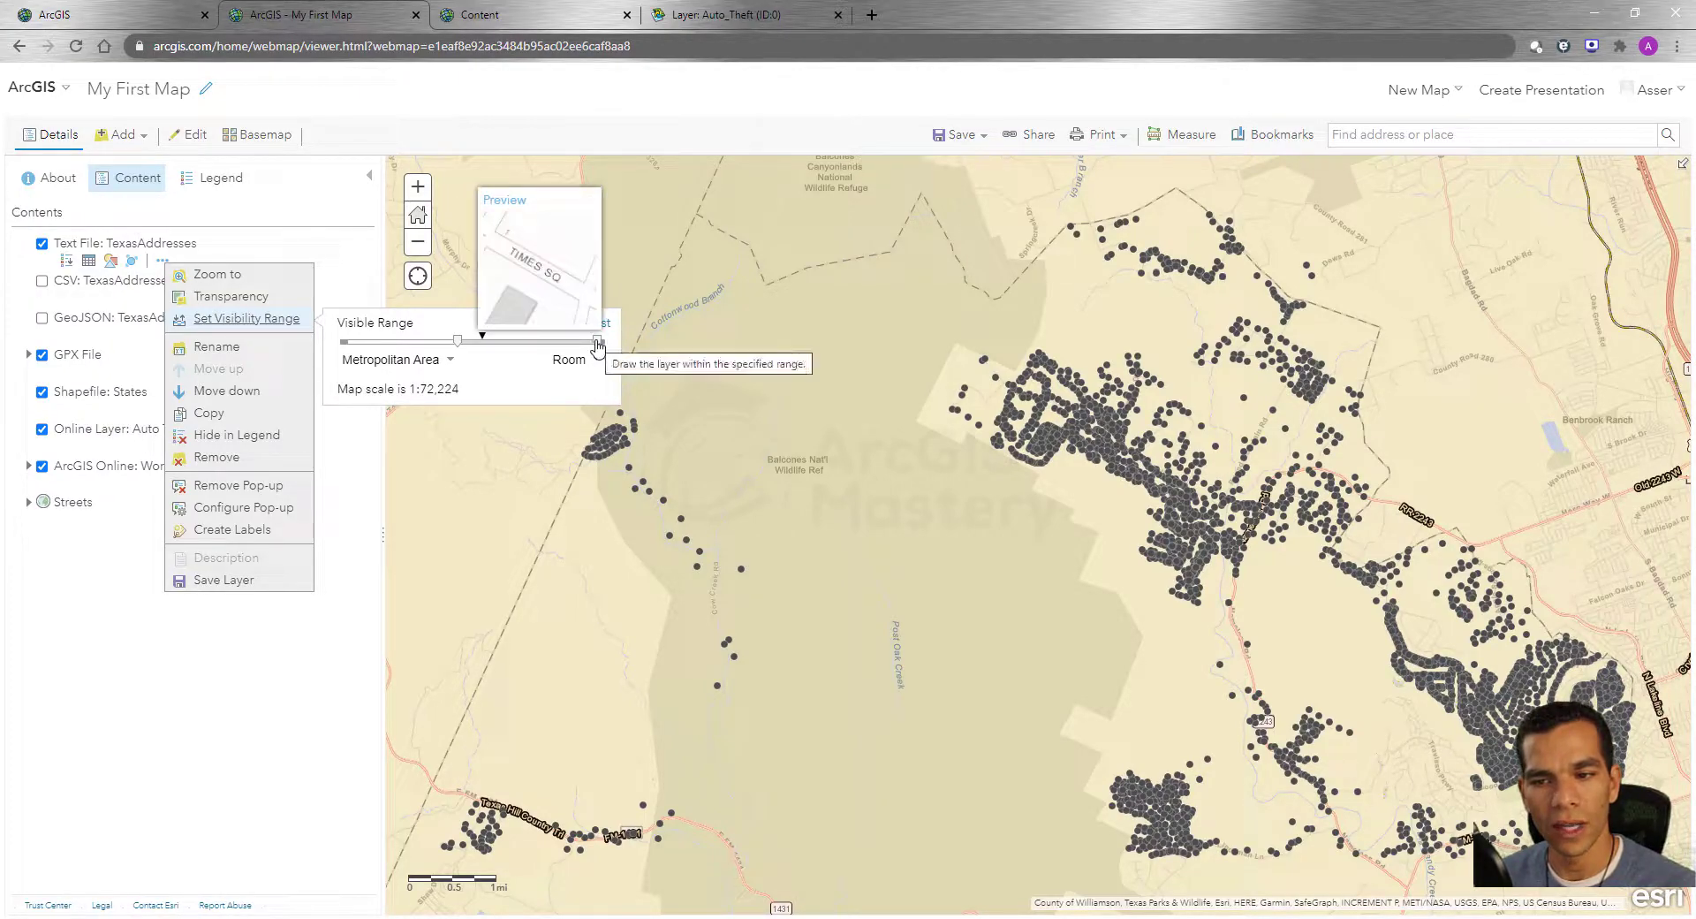
{"action": "mouse_move", "coordinate": [460, 350]}
{"action": "left_click_drag", "start_coordinate": [460, 351], "coordinate": [508, 354]}
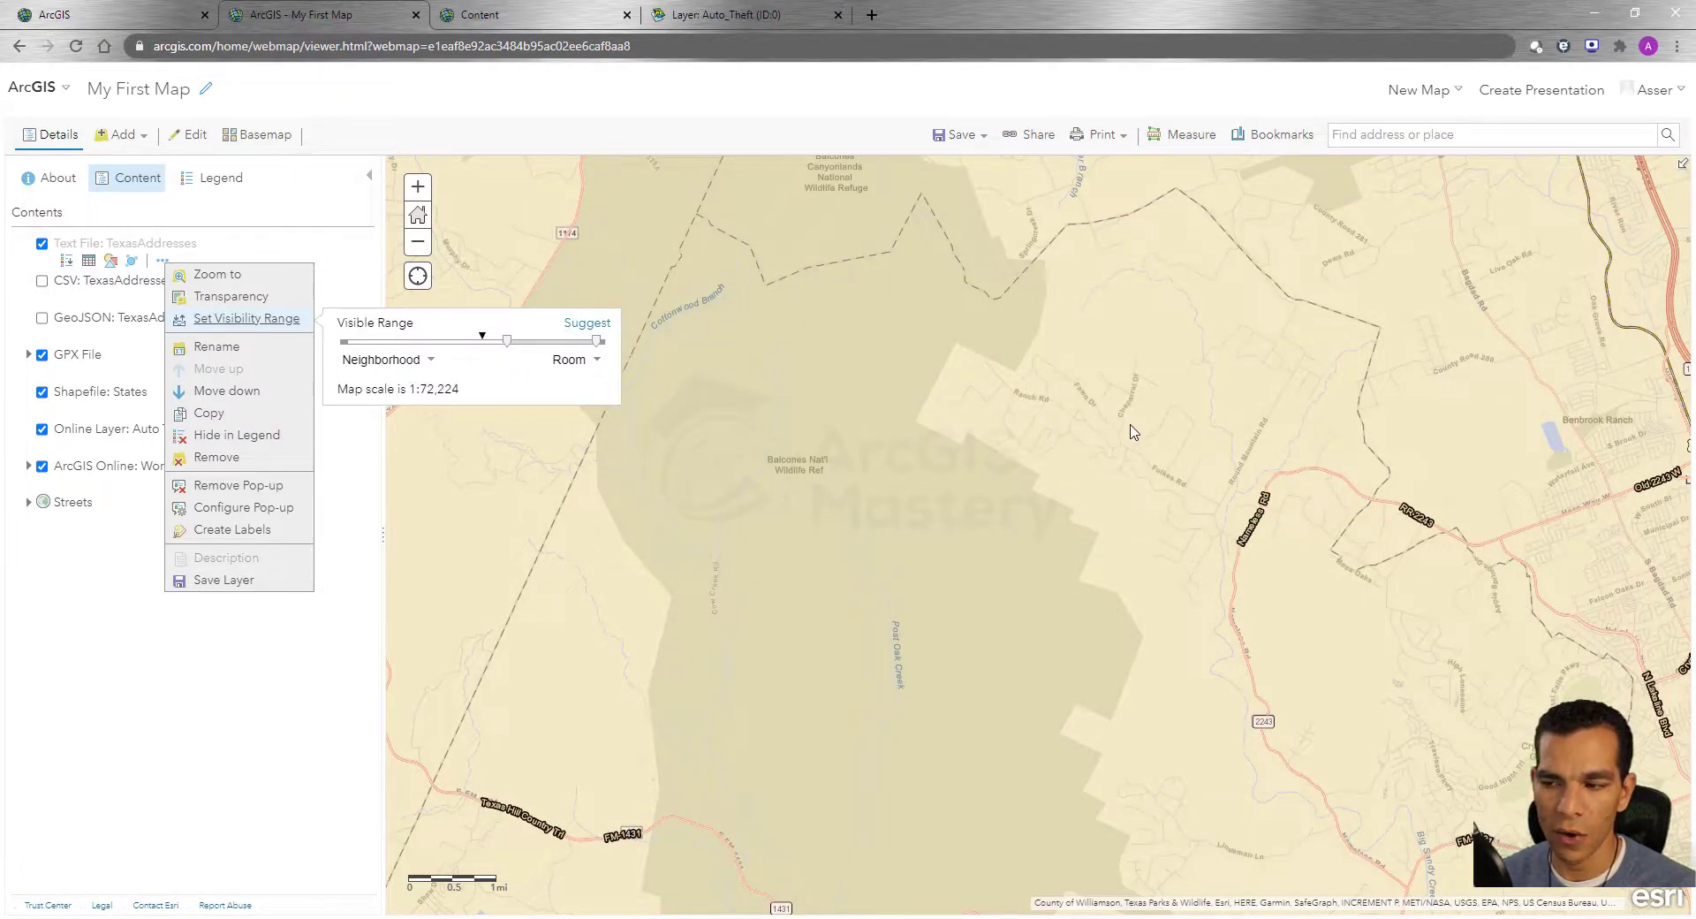
Step: Widen the Text File layer's visibility range to County through Room
{"action": "scroll", "coordinate": [1133, 432], "scroll_direction": "down", "scroll_amount": 2}
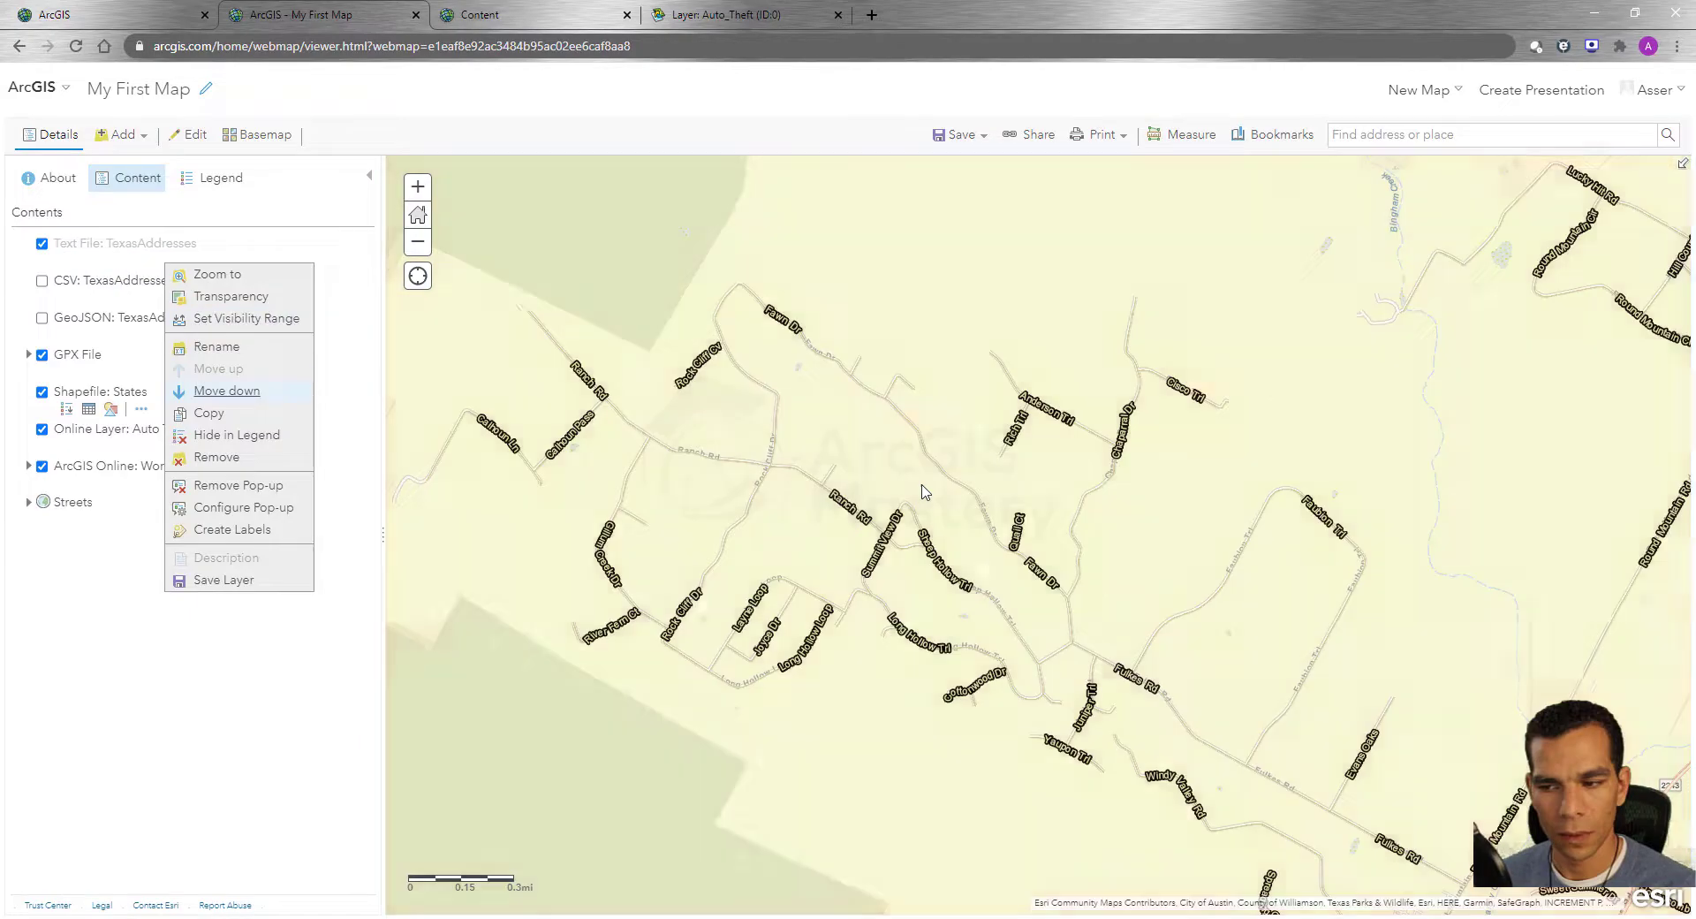
{"action": "scroll", "coordinate": [923, 491], "scroll_direction": "up", "scroll_amount": 3}
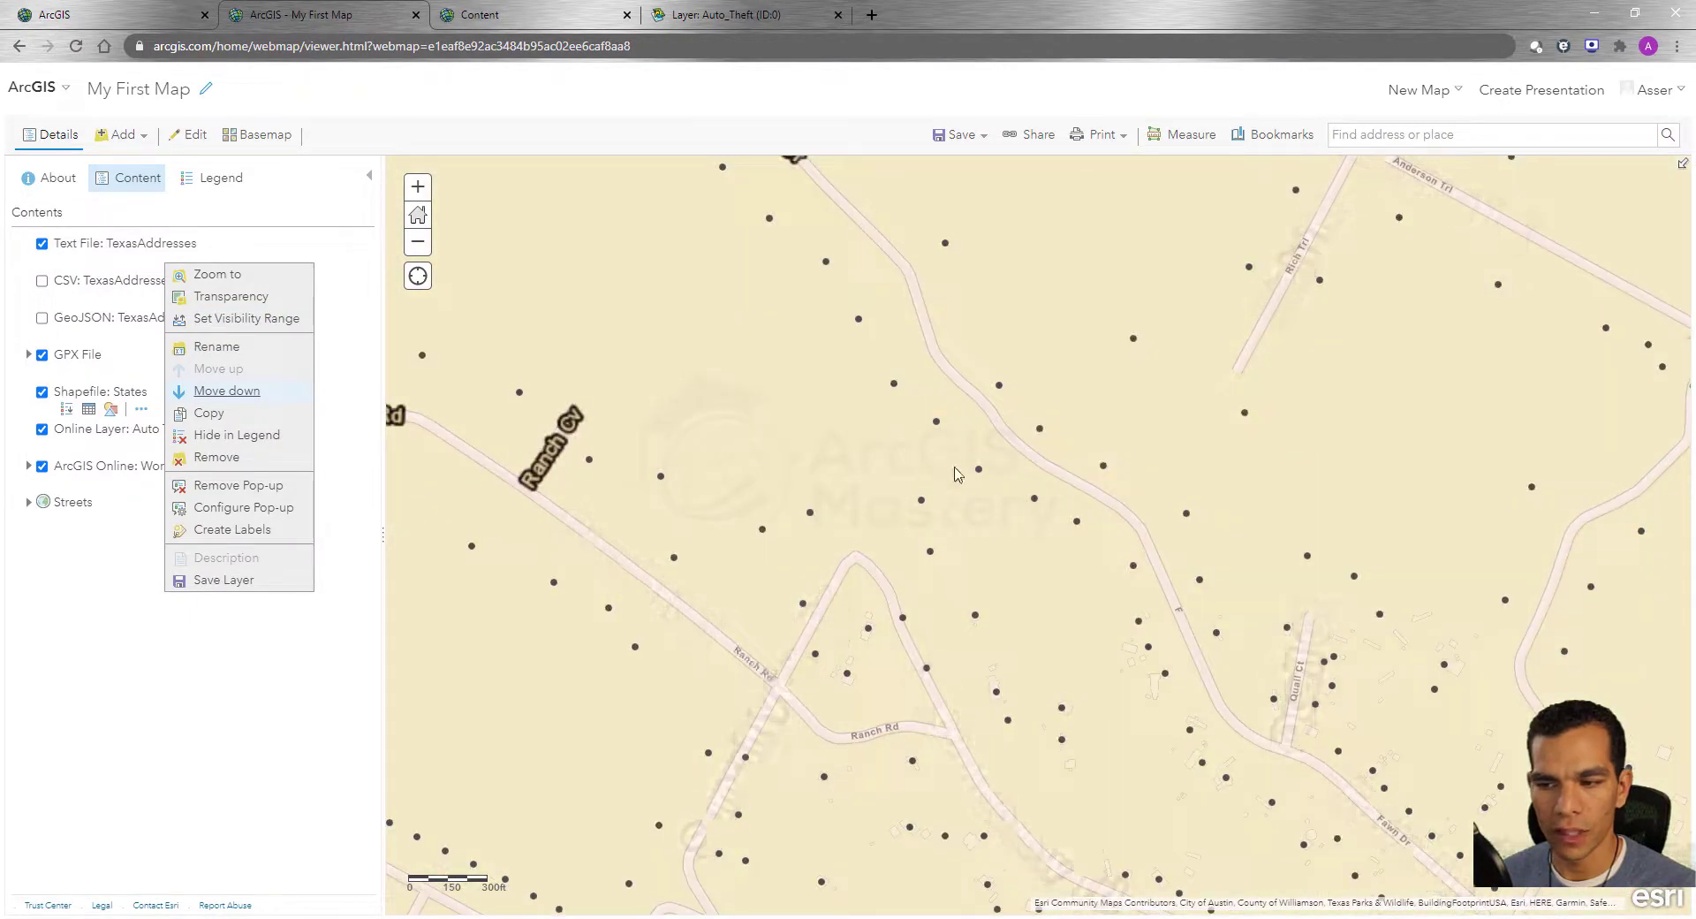
{"action": "mouse_move", "coordinate": [234, 327]}
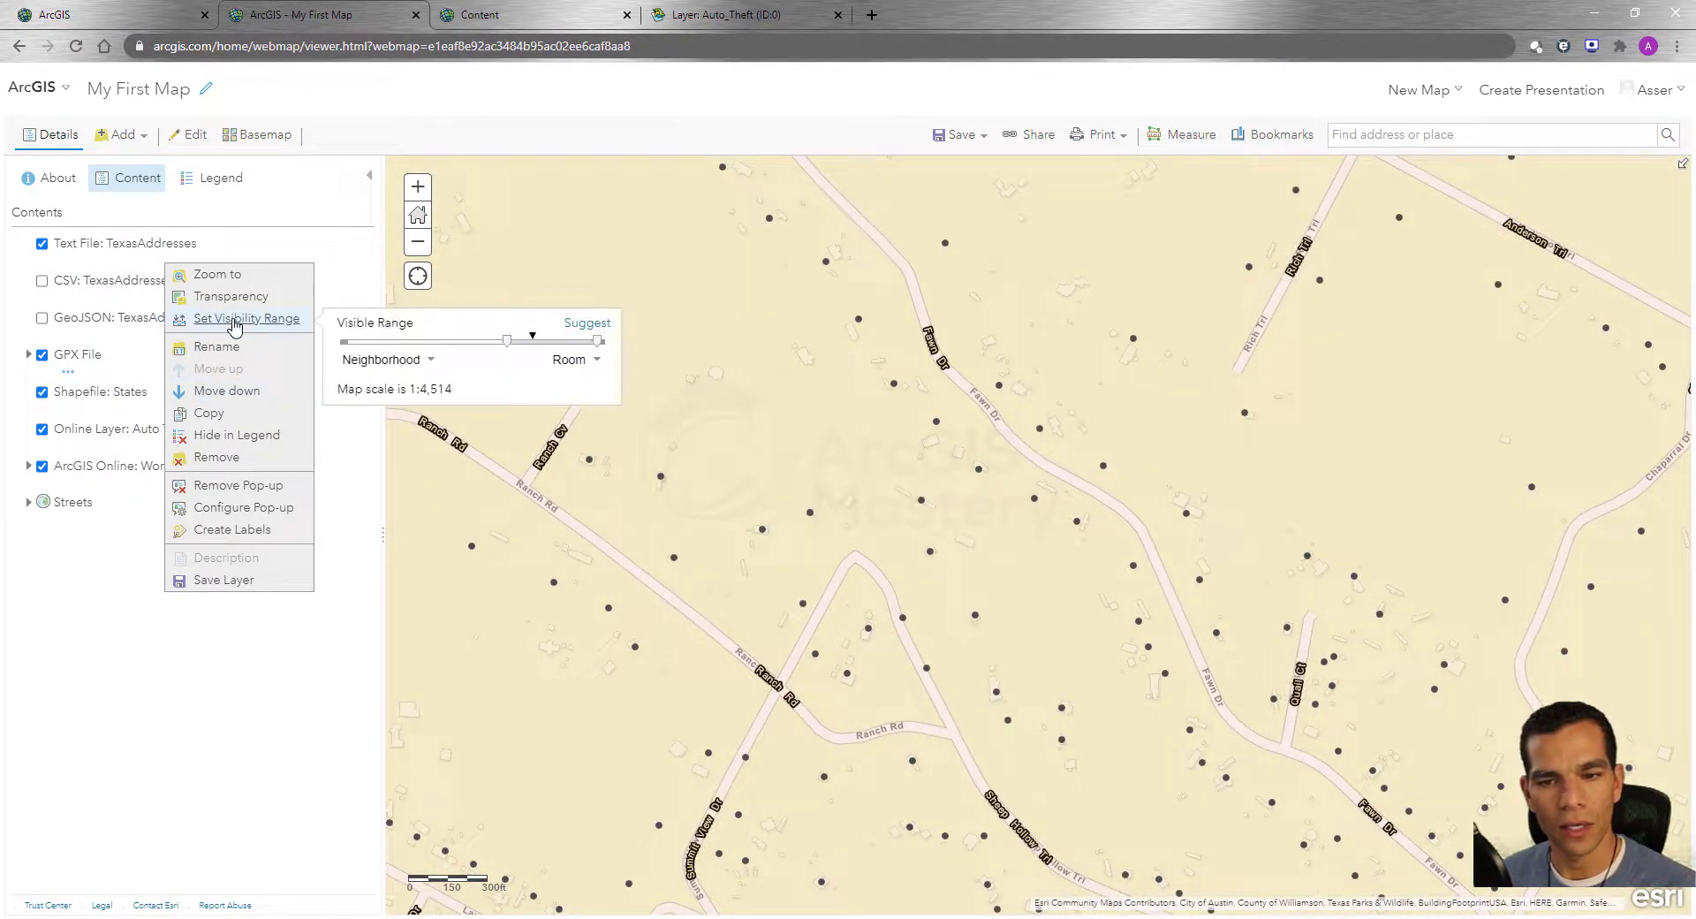
{"action": "left_click_drag", "start_coordinate": [506, 342], "coordinate": [440, 345]}
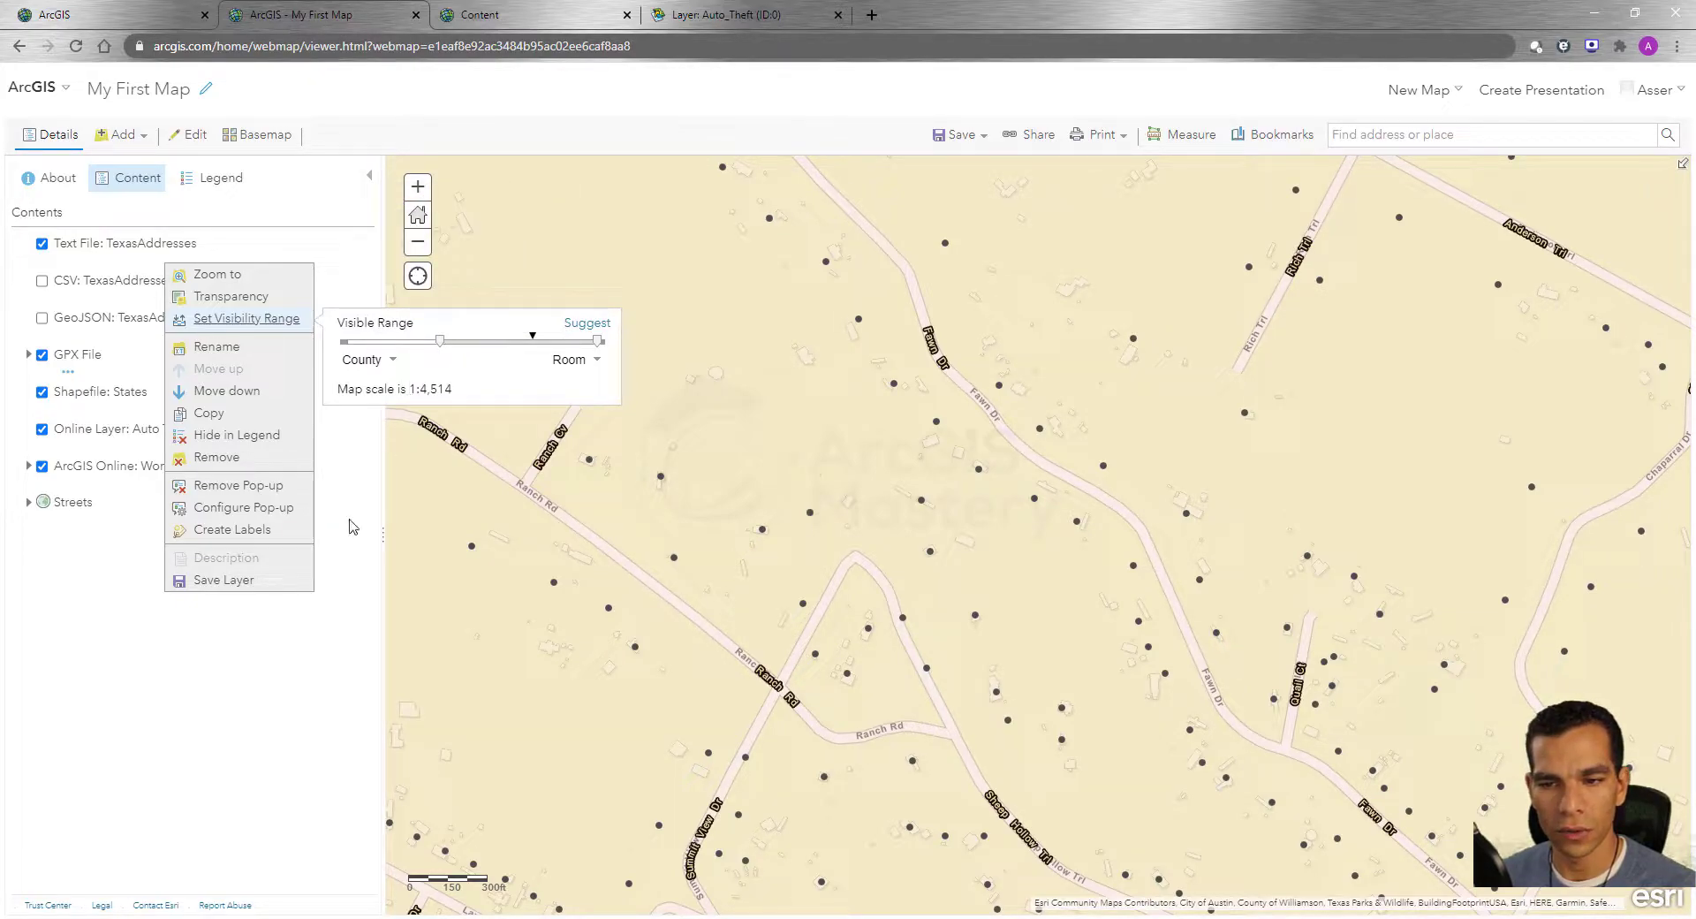
Step: Rename the Text File layer to 'Text File: TexasAddresses Renamed'
{"action": "left_click", "coordinate": [221, 348]}
{"action": "left_click", "coordinate": [813, 488]}
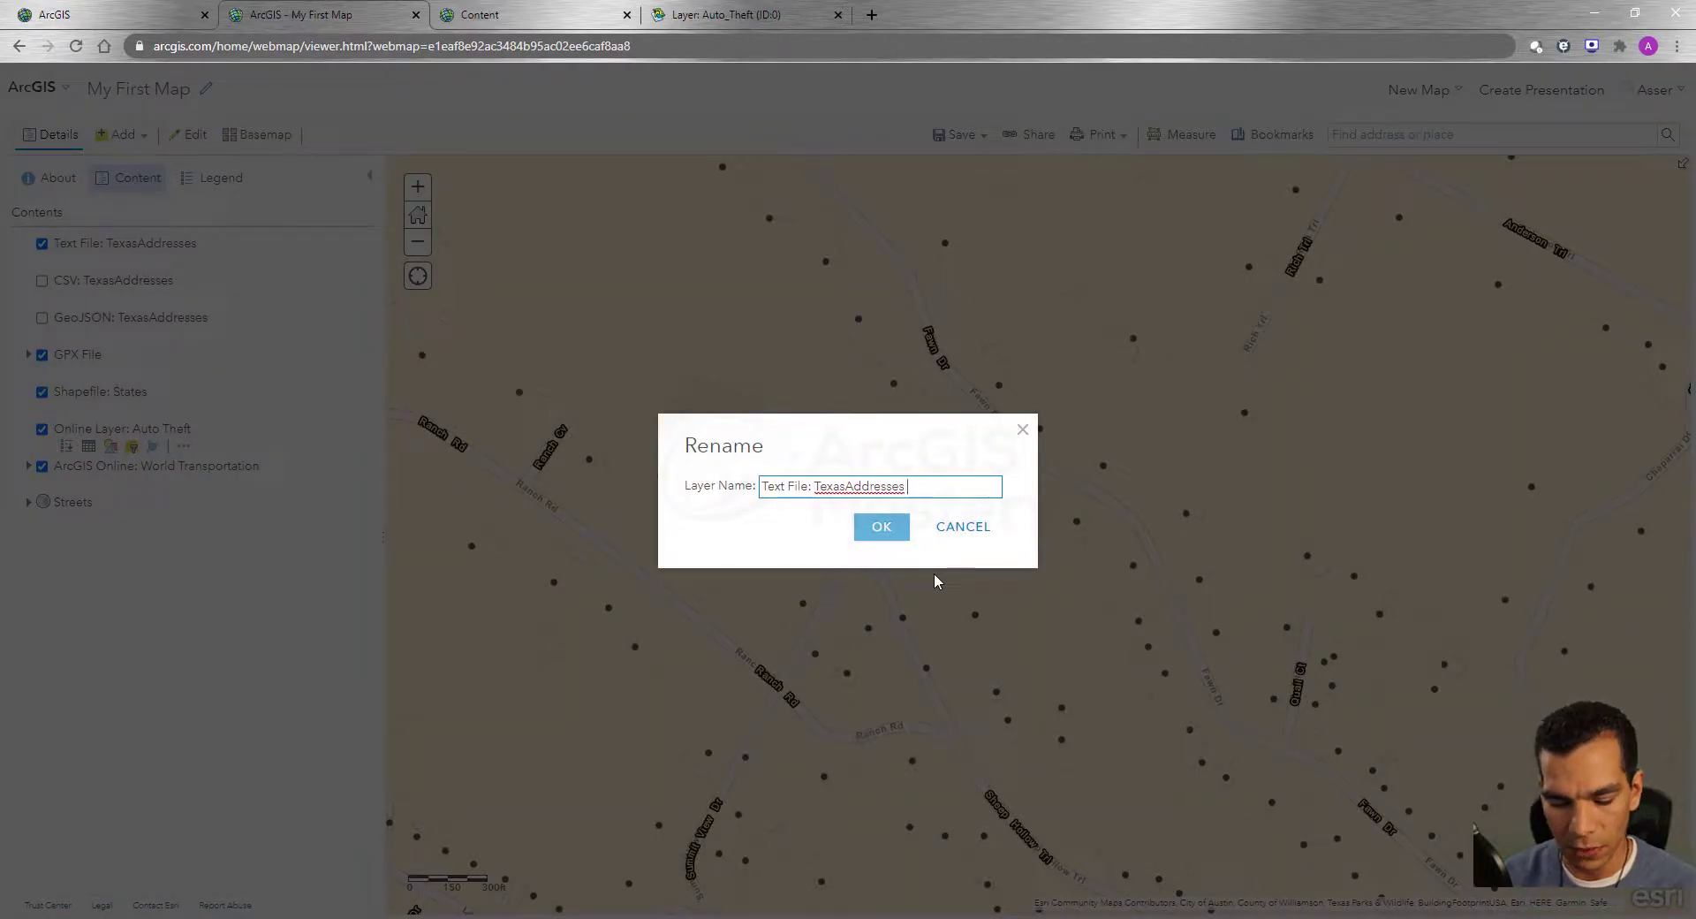
{"action": "type", "text": "Renamed"}
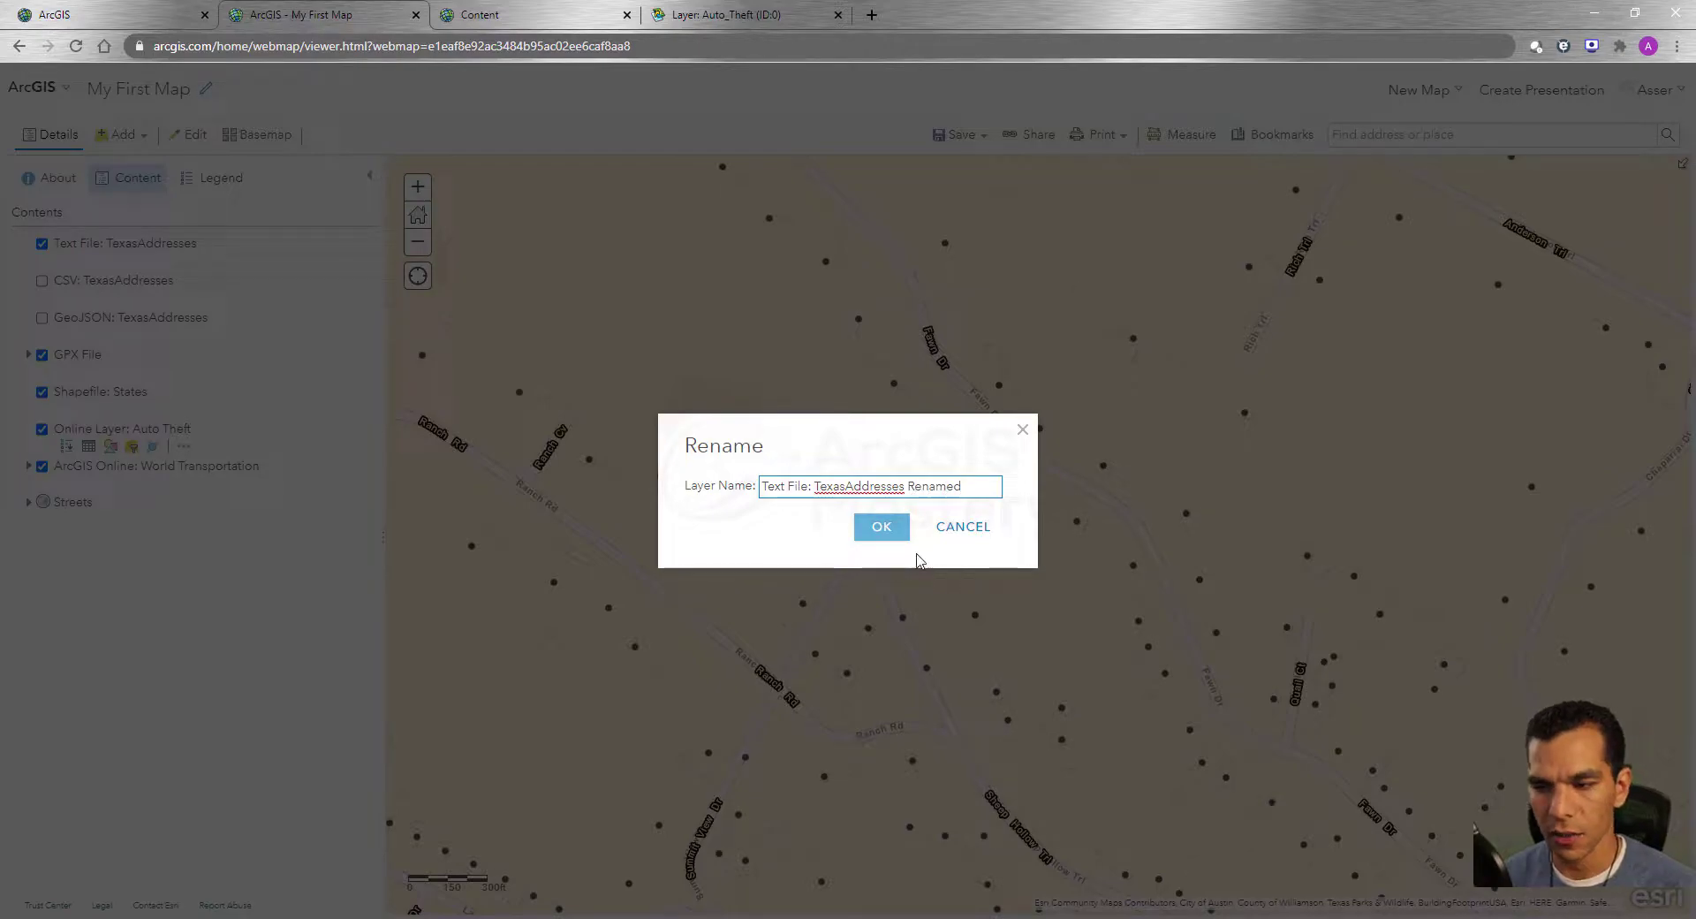
{"action": "left_click", "coordinate": [881, 527]}
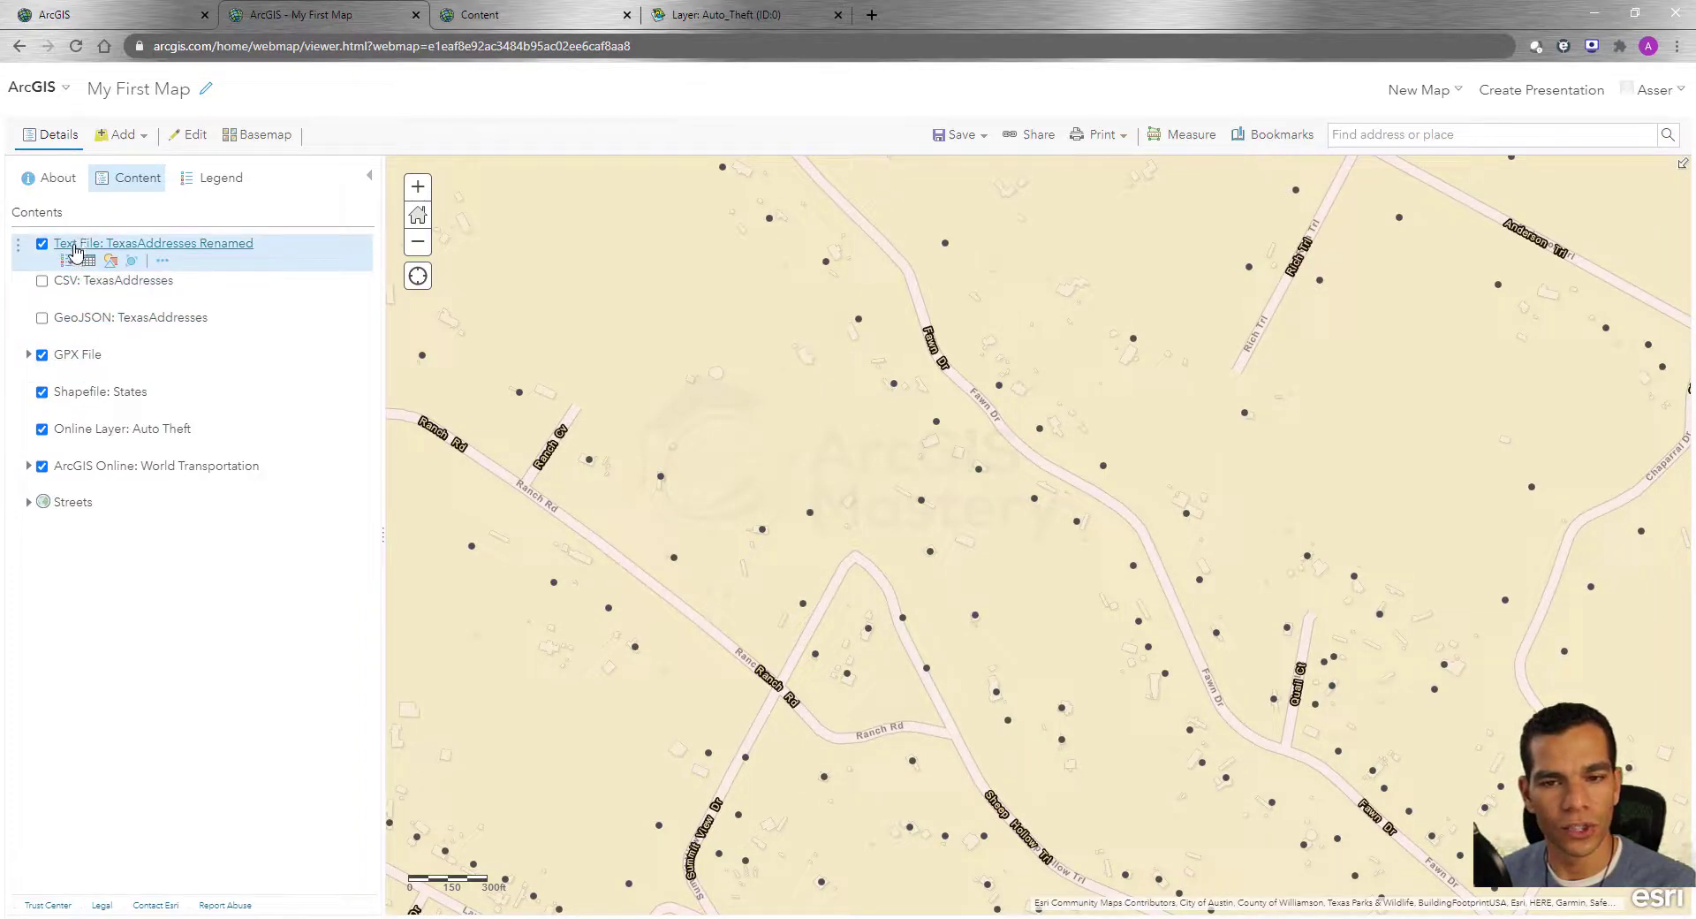
Step: Move the renamed Text File layer below the CSV layer, then back up to the top
{"action": "left_click", "coordinate": [163, 260]}
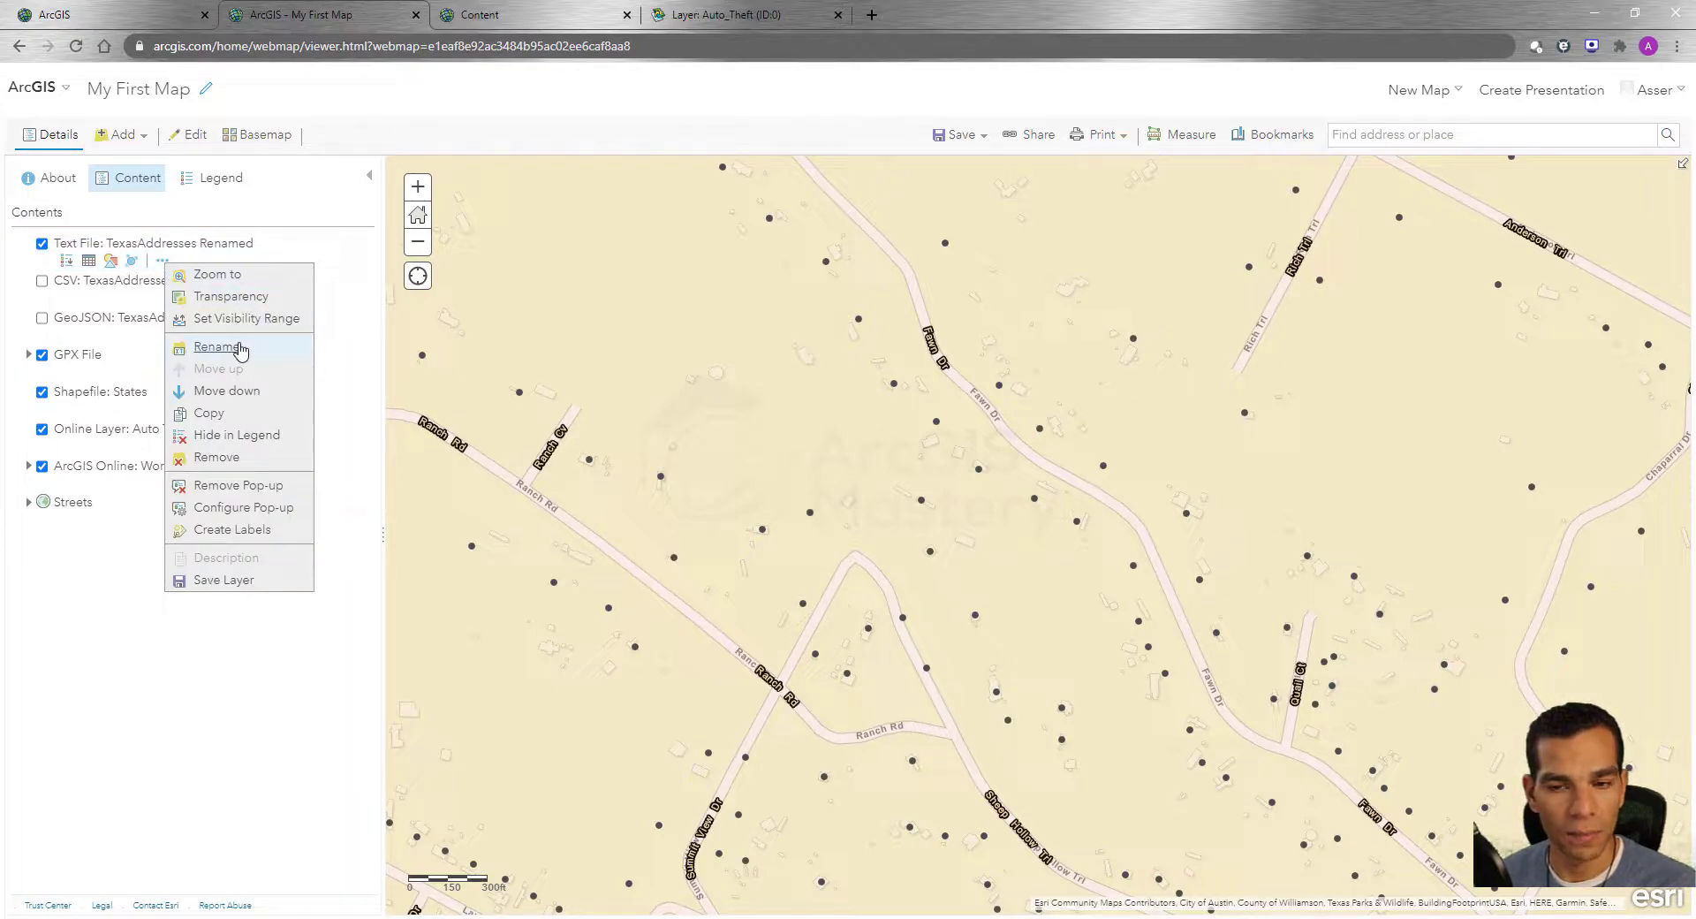
{"action": "left_click_drag", "start_coordinate": [19, 246], "coordinate": [33, 322]}
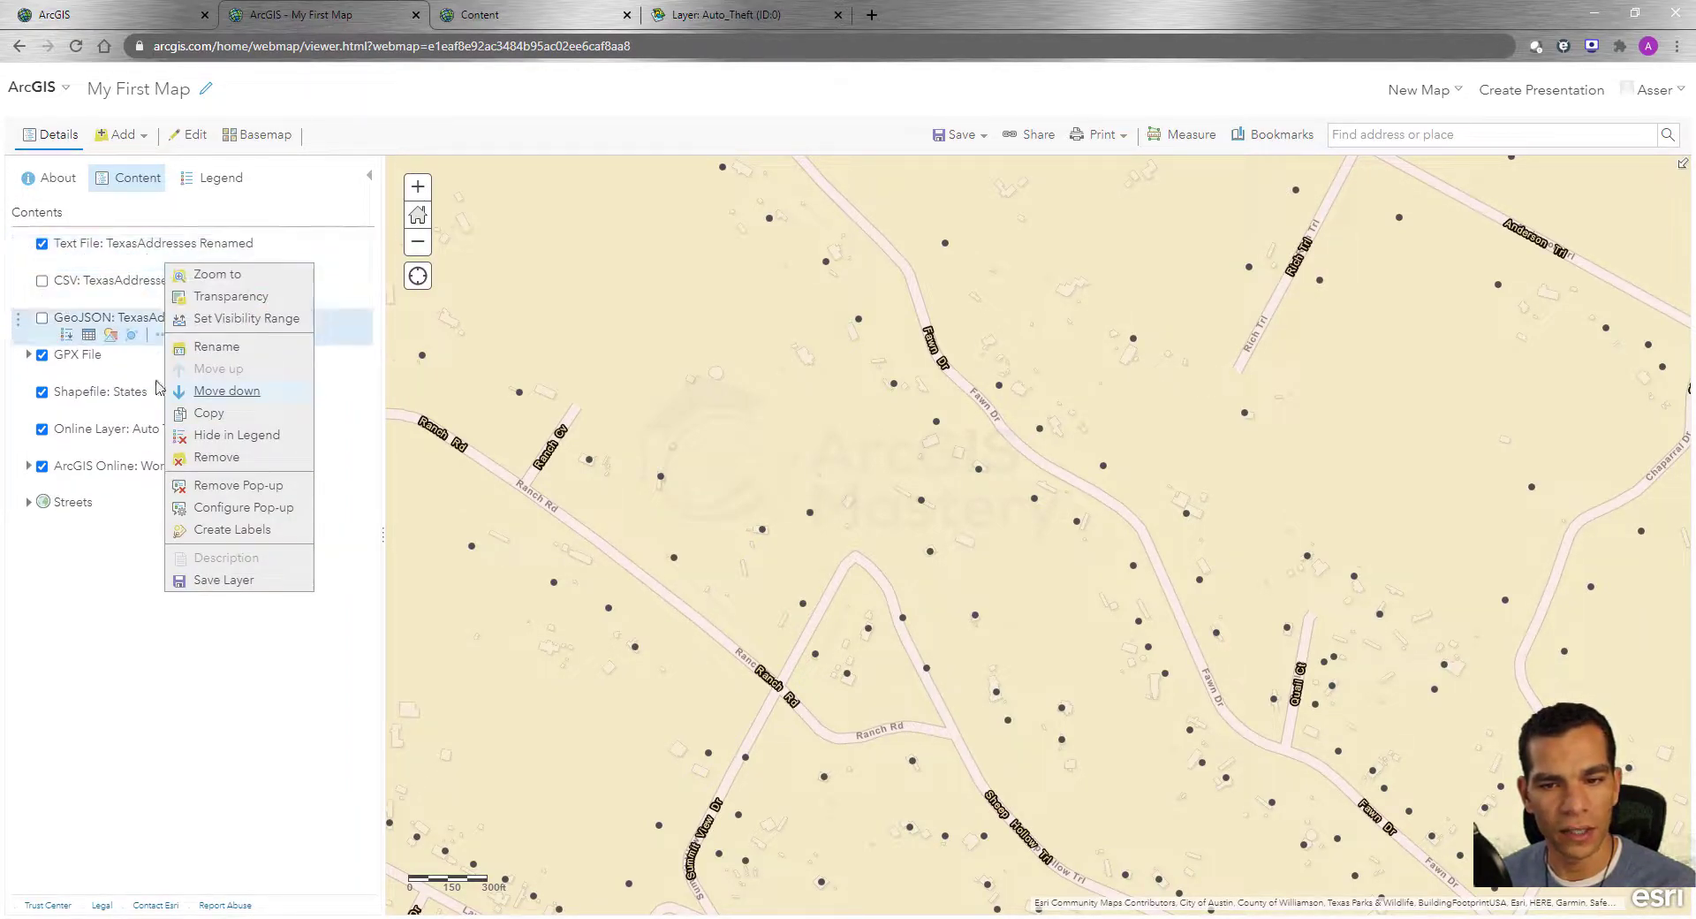
{"action": "left_click", "coordinate": [245, 399]}
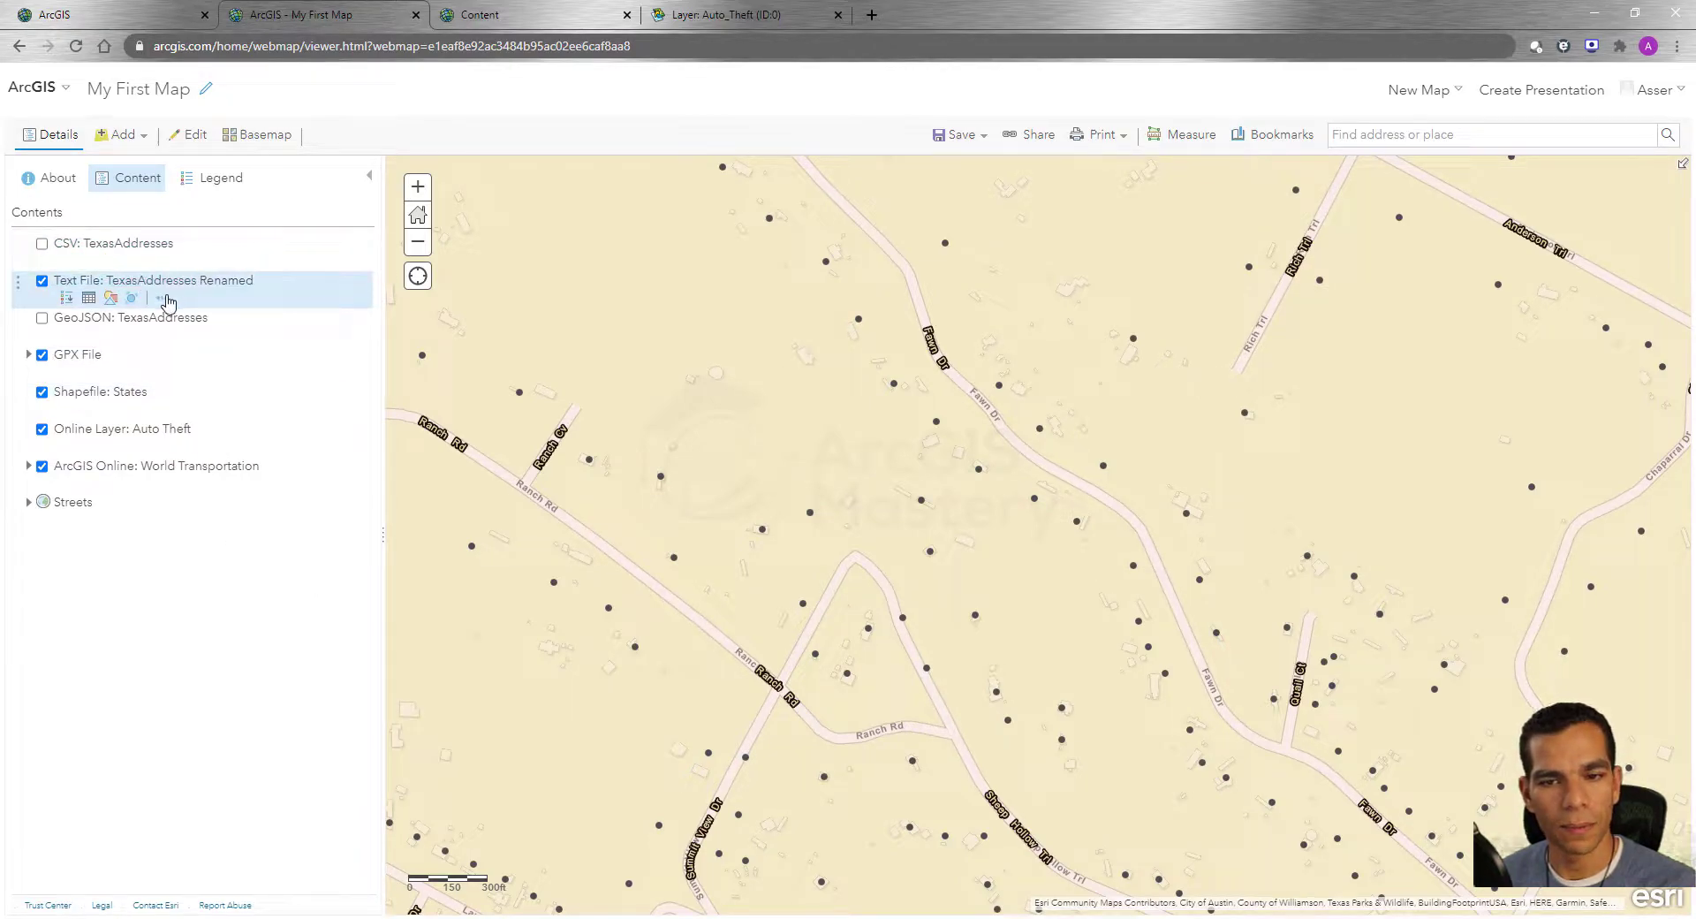
{"action": "left_click", "coordinate": [166, 299]}
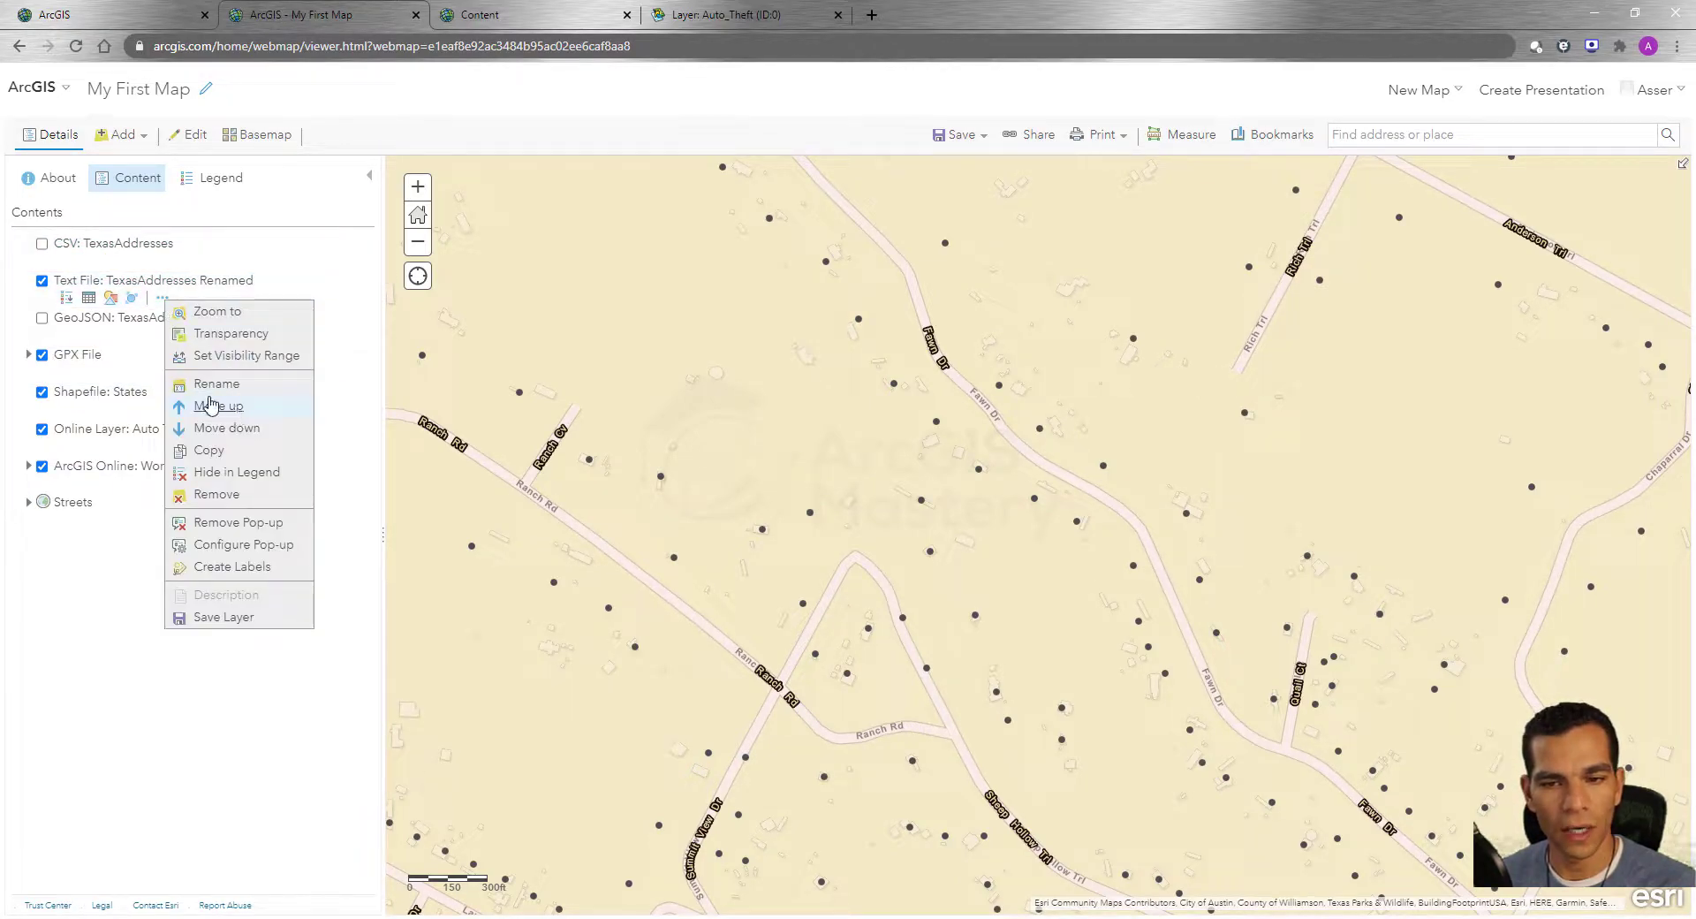
{"action": "left_click", "coordinate": [210, 404]}
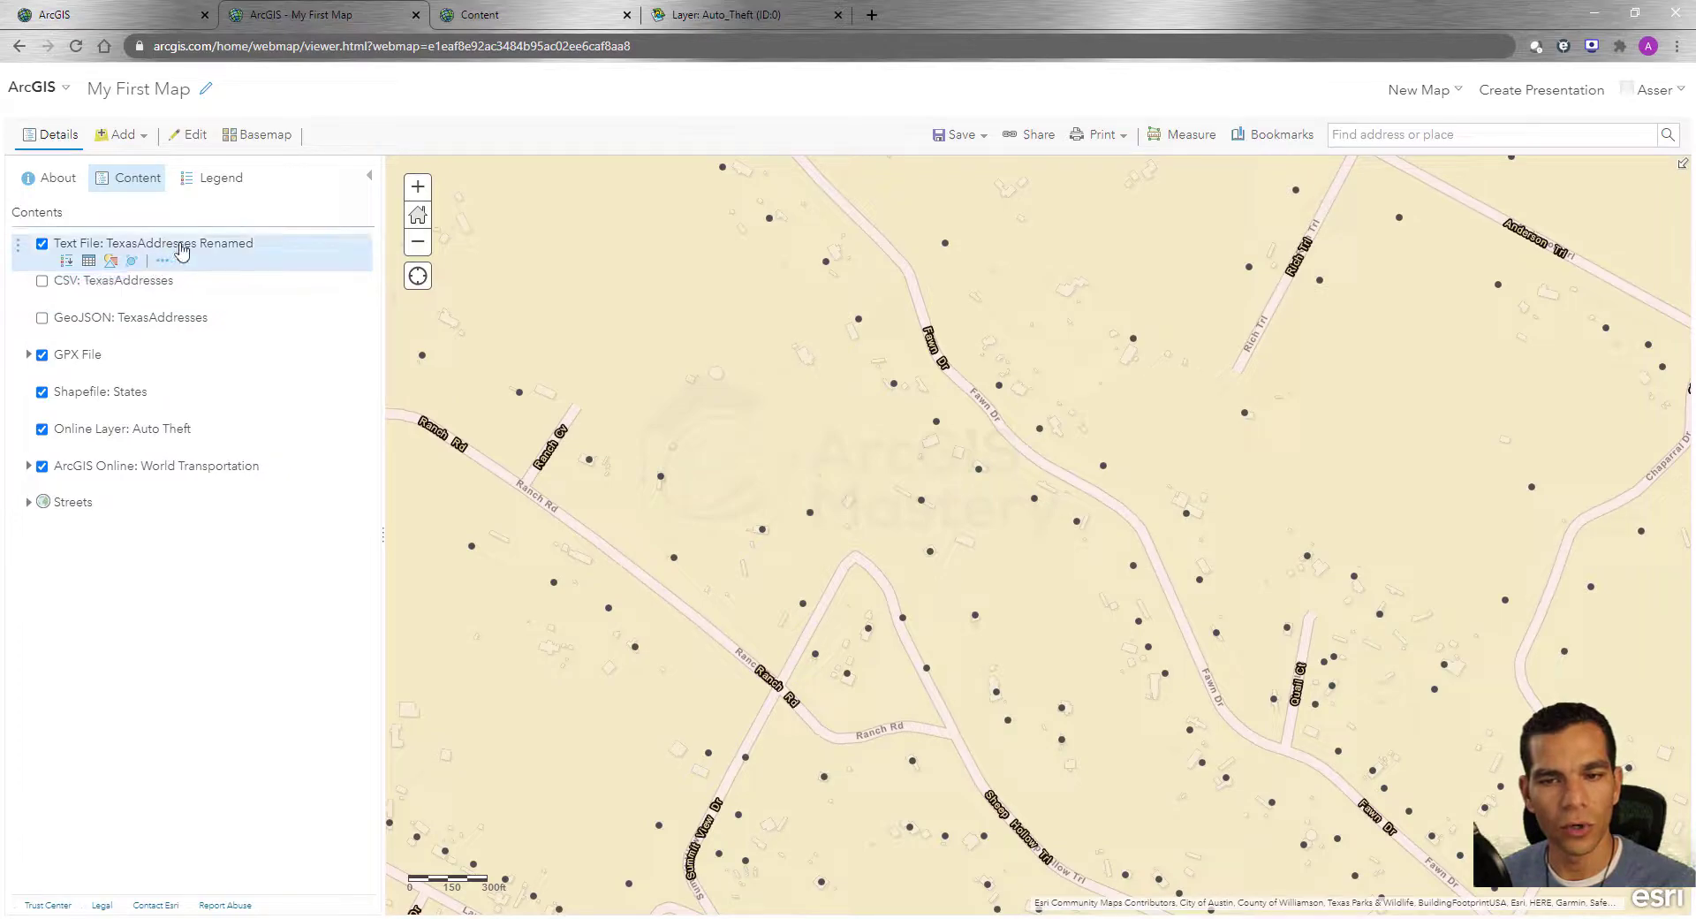
{"action": "left_click", "coordinate": [162, 261]}
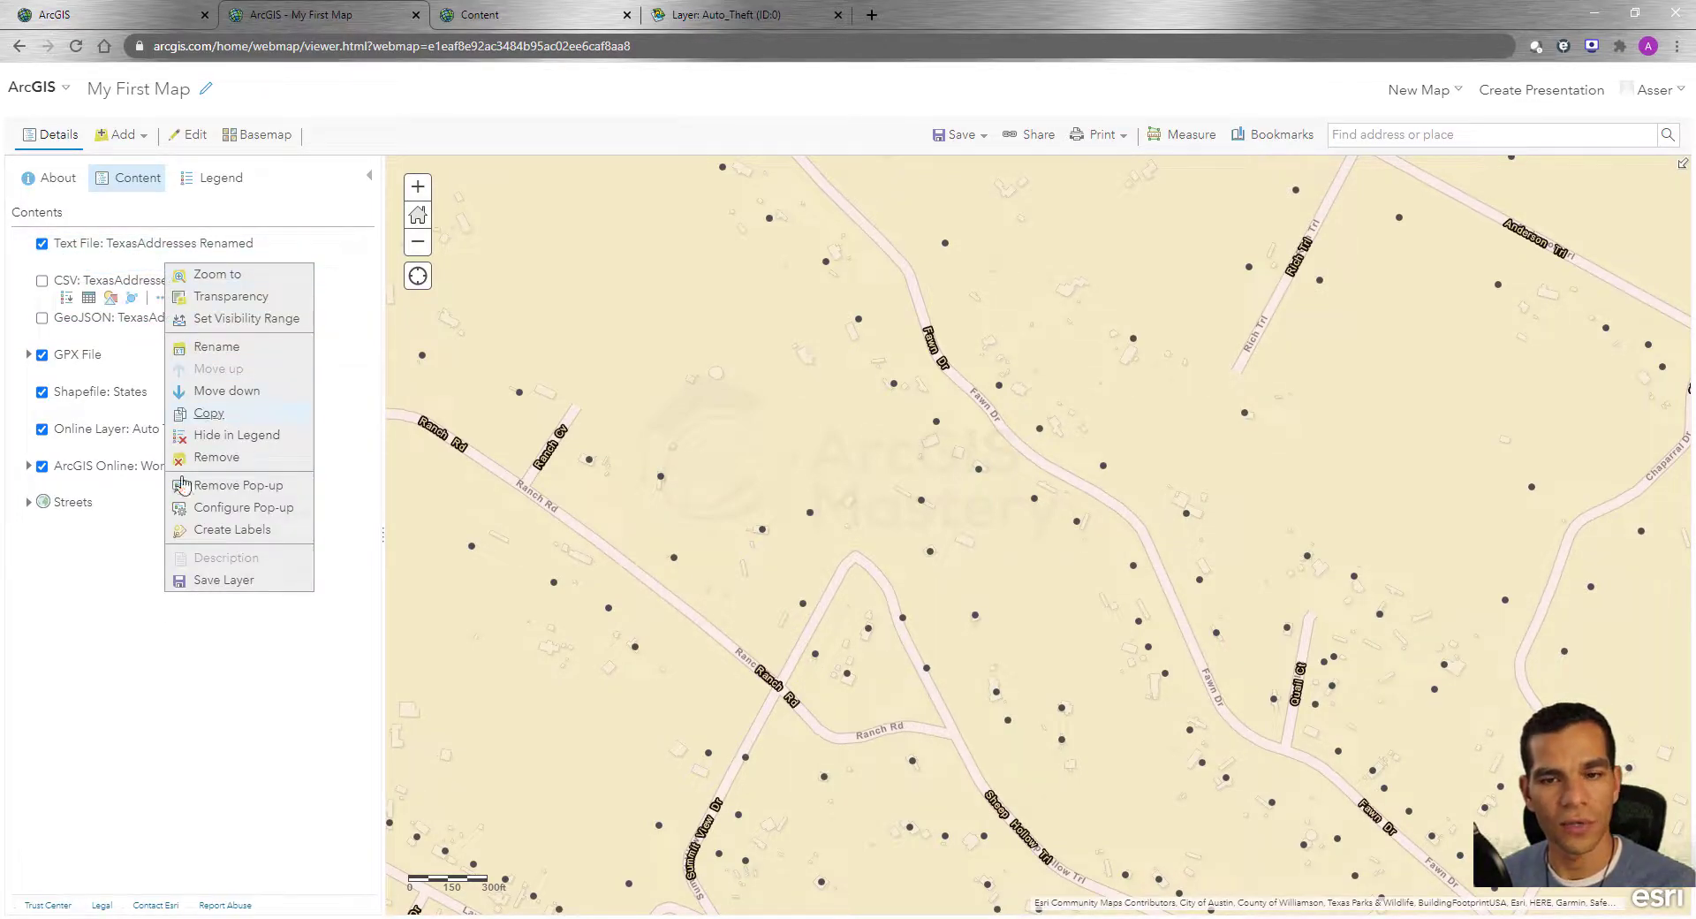
Step: Copy the TexasAddresses Renamed layer and compare the Legend and Contents lists
{"action": "left_click", "coordinate": [162, 262]}
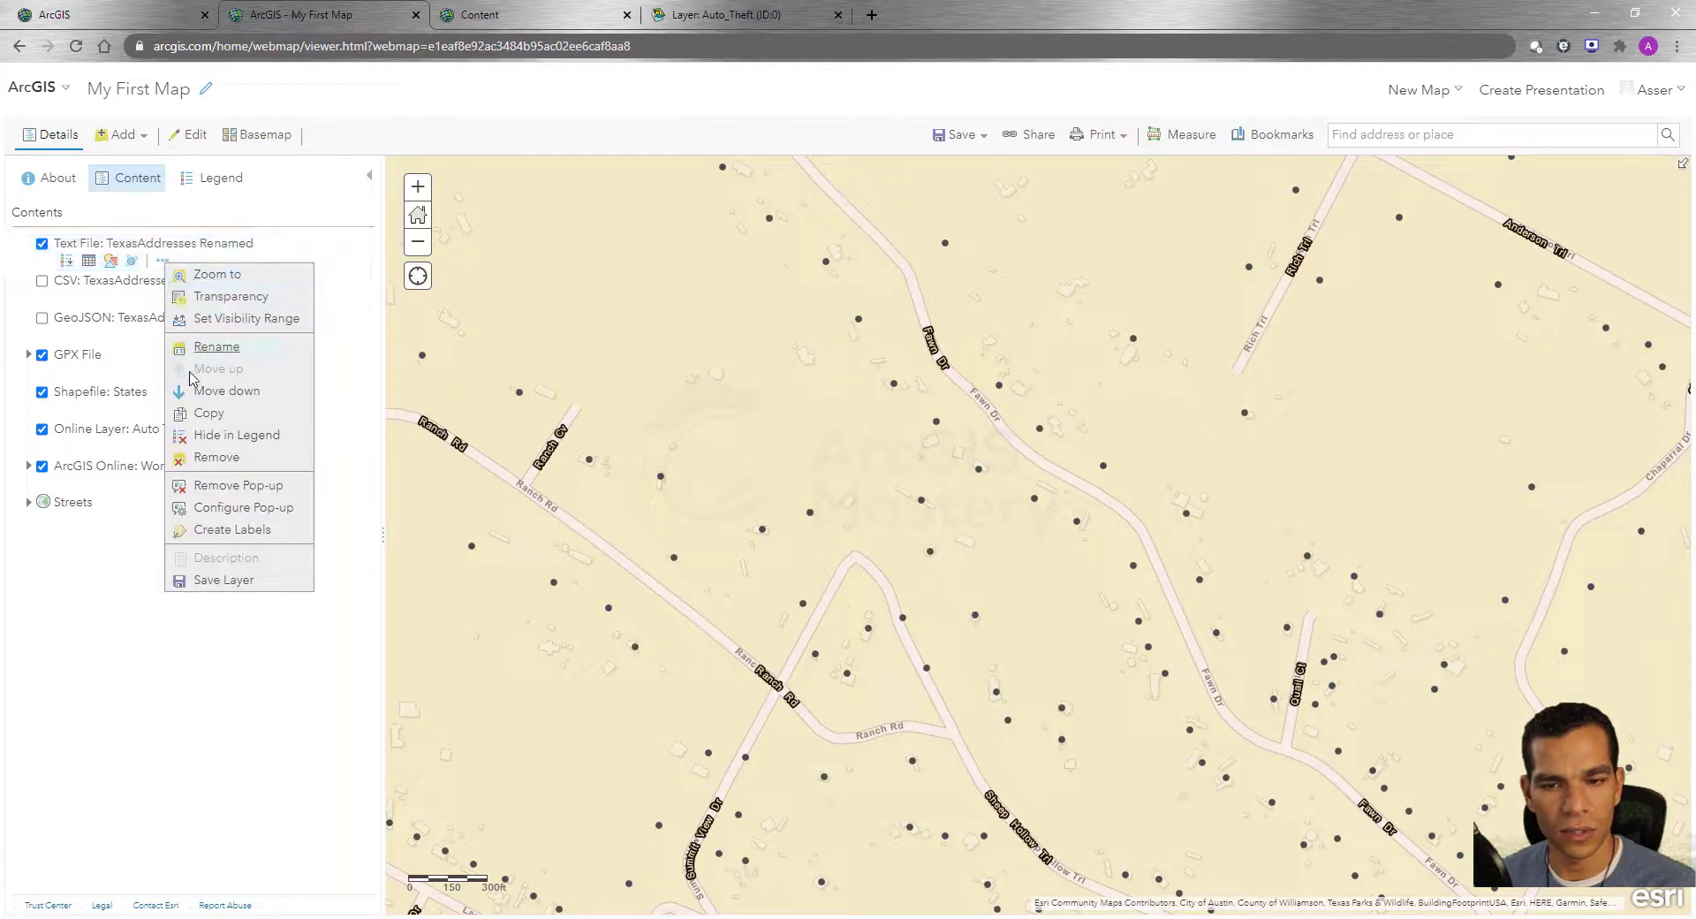
{"action": "left_click", "coordinate": [208, 415]}
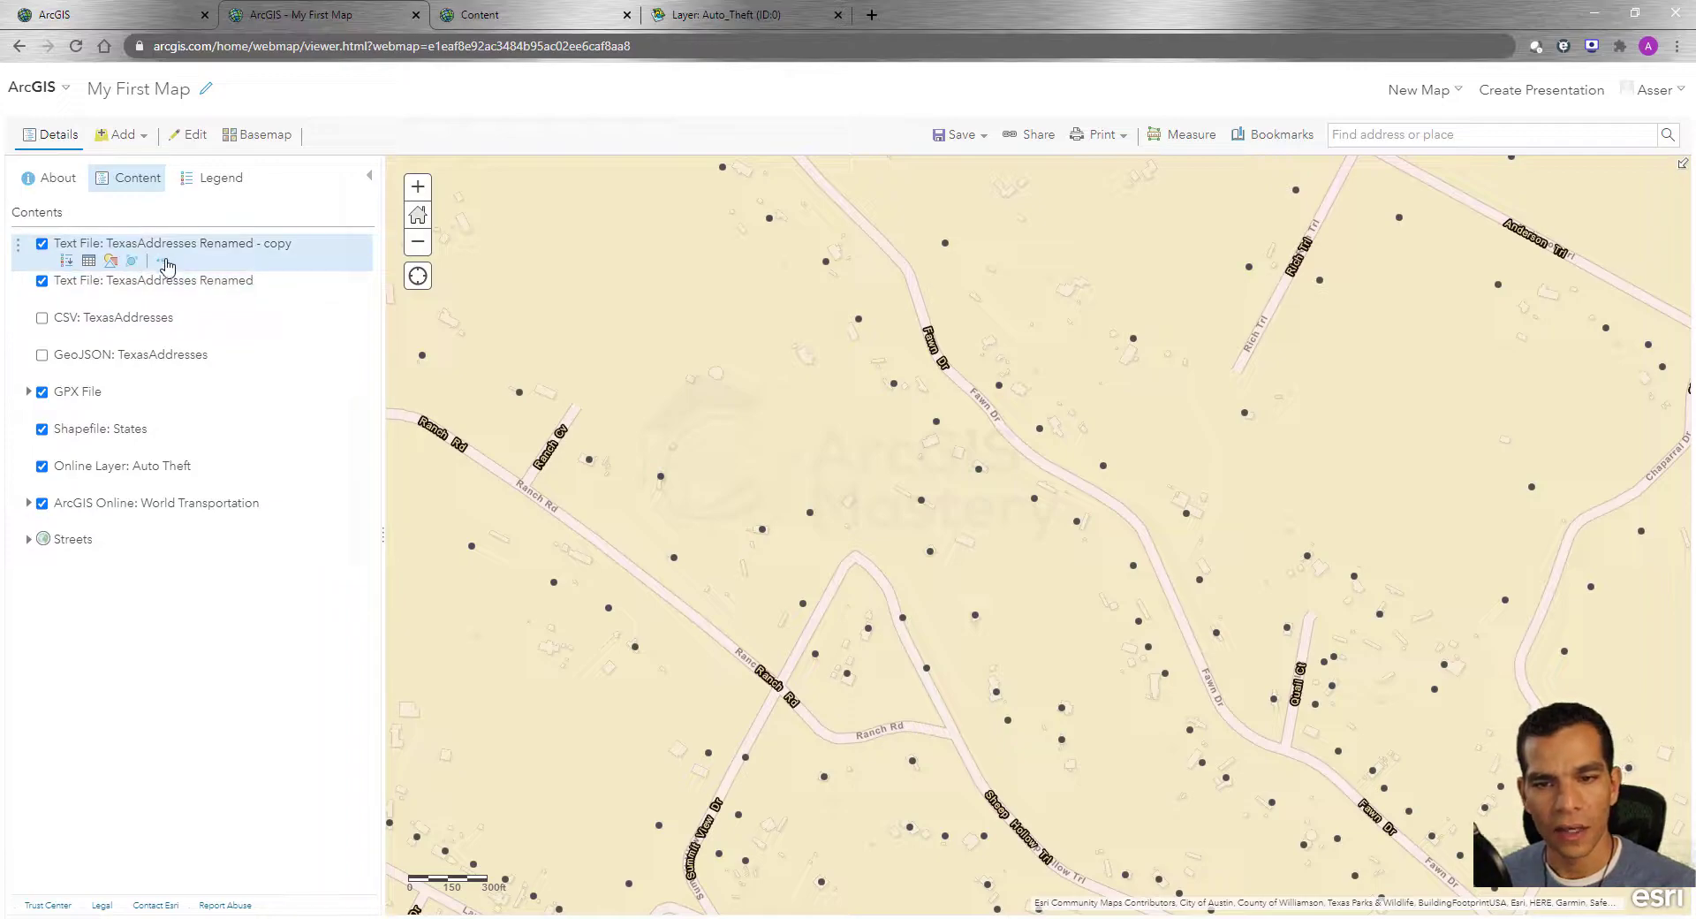
{"action": "left_click", "coordinate": [162, 260]}
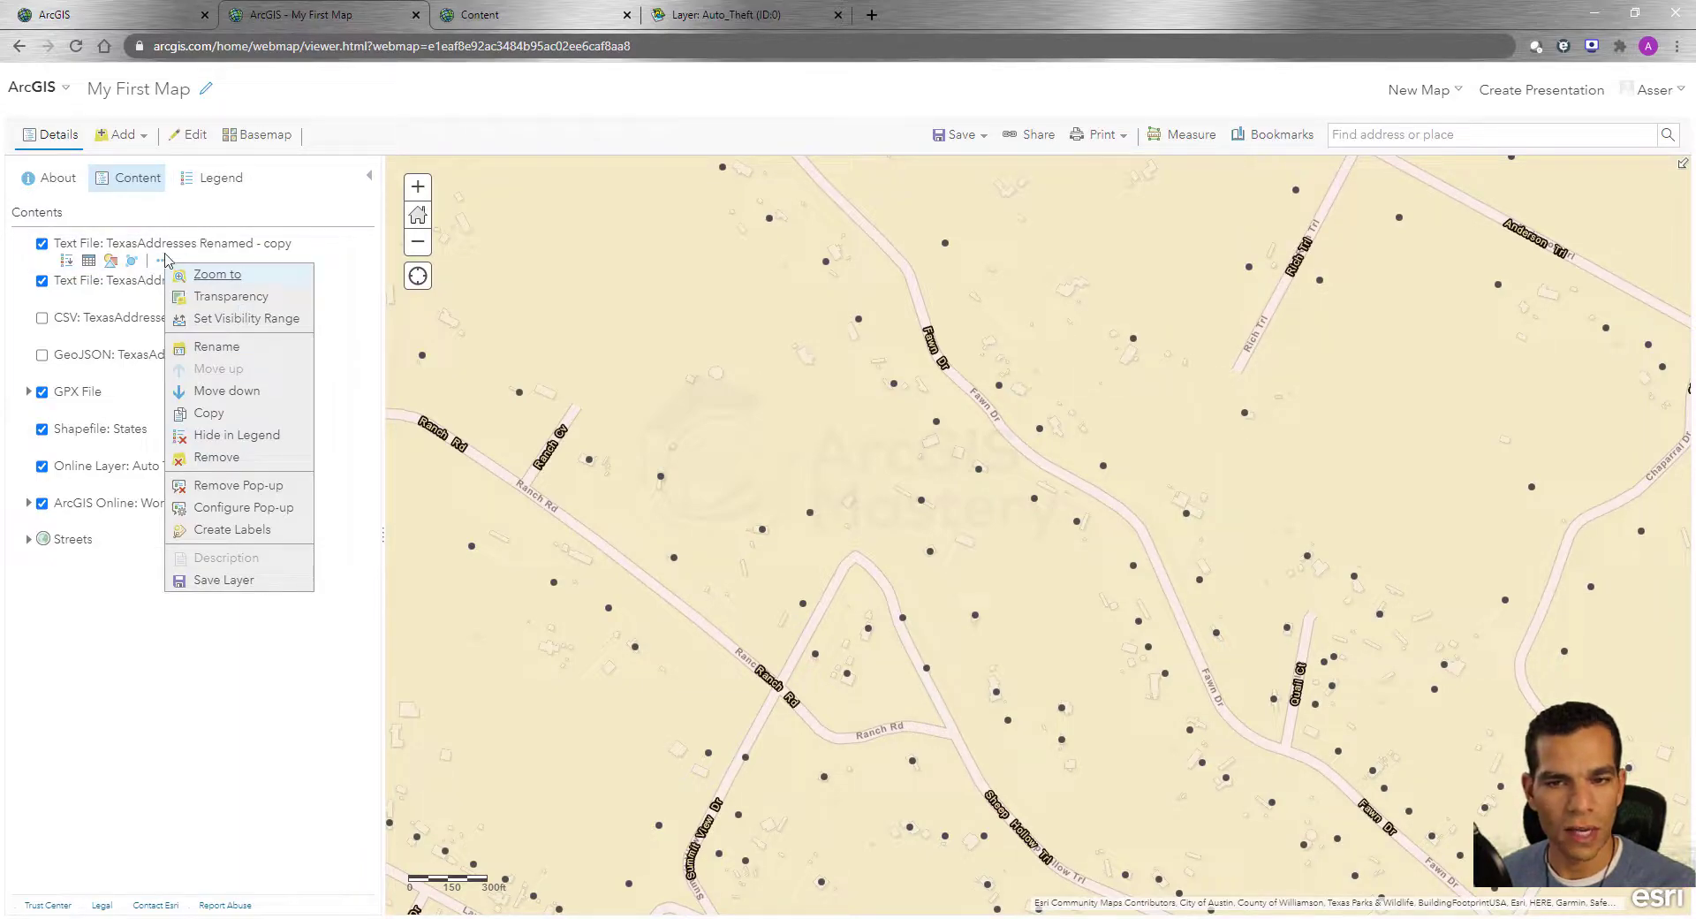
{"action": "left_click", "coordinate": [219, 177]}
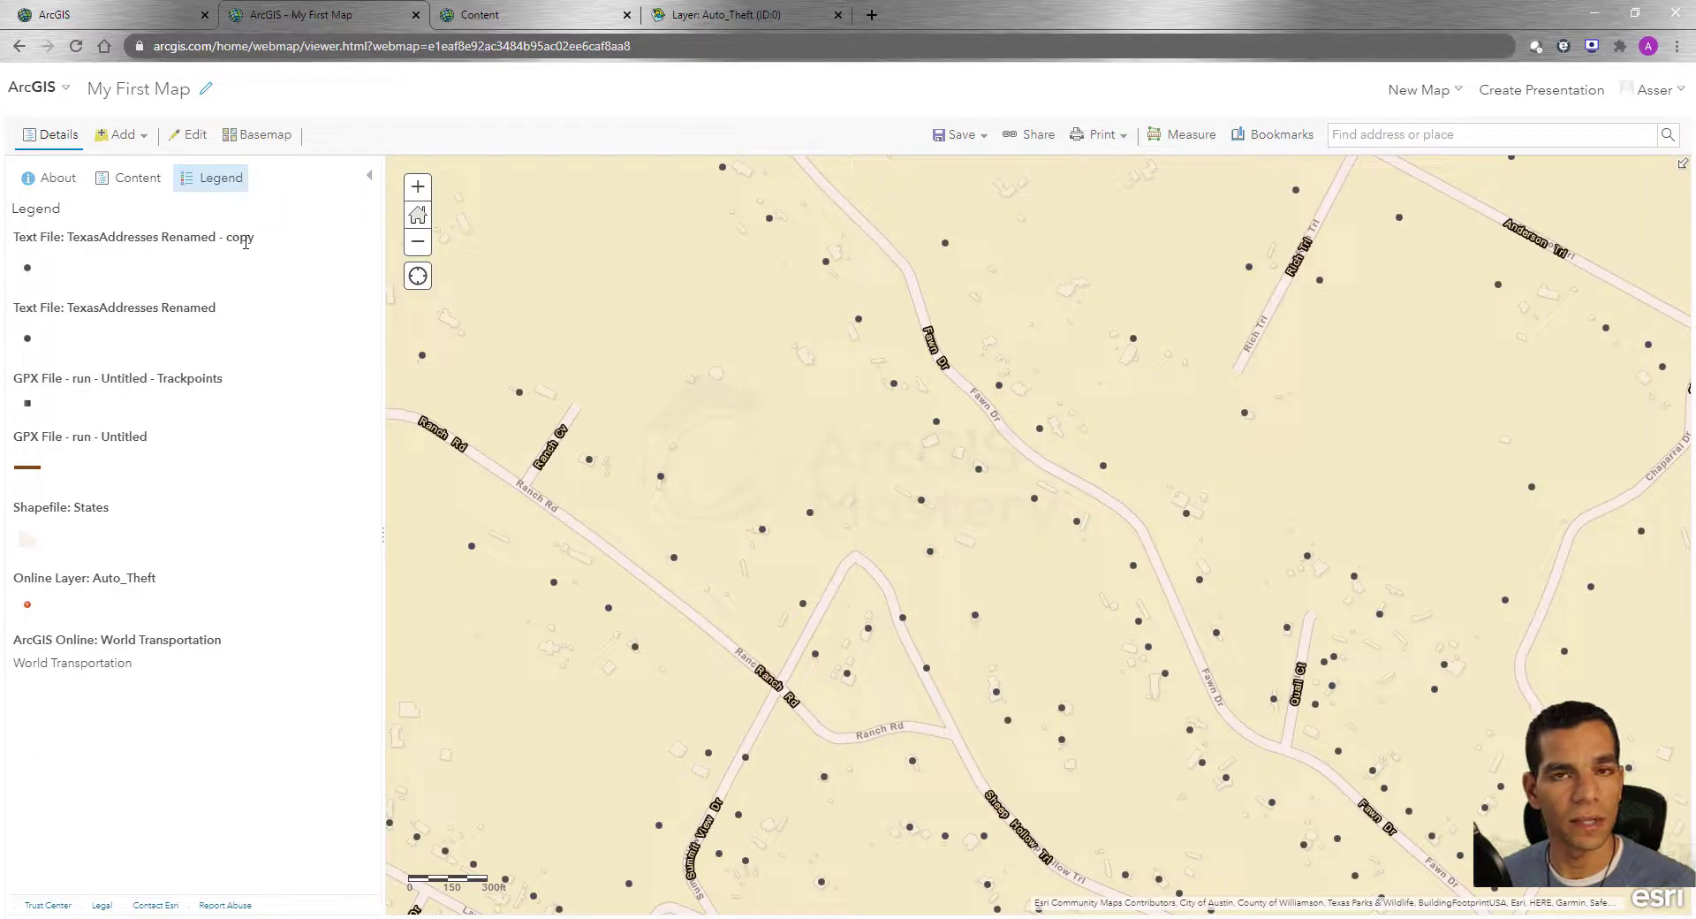
{"action": "left_click", "coordinate": [140, 178]}
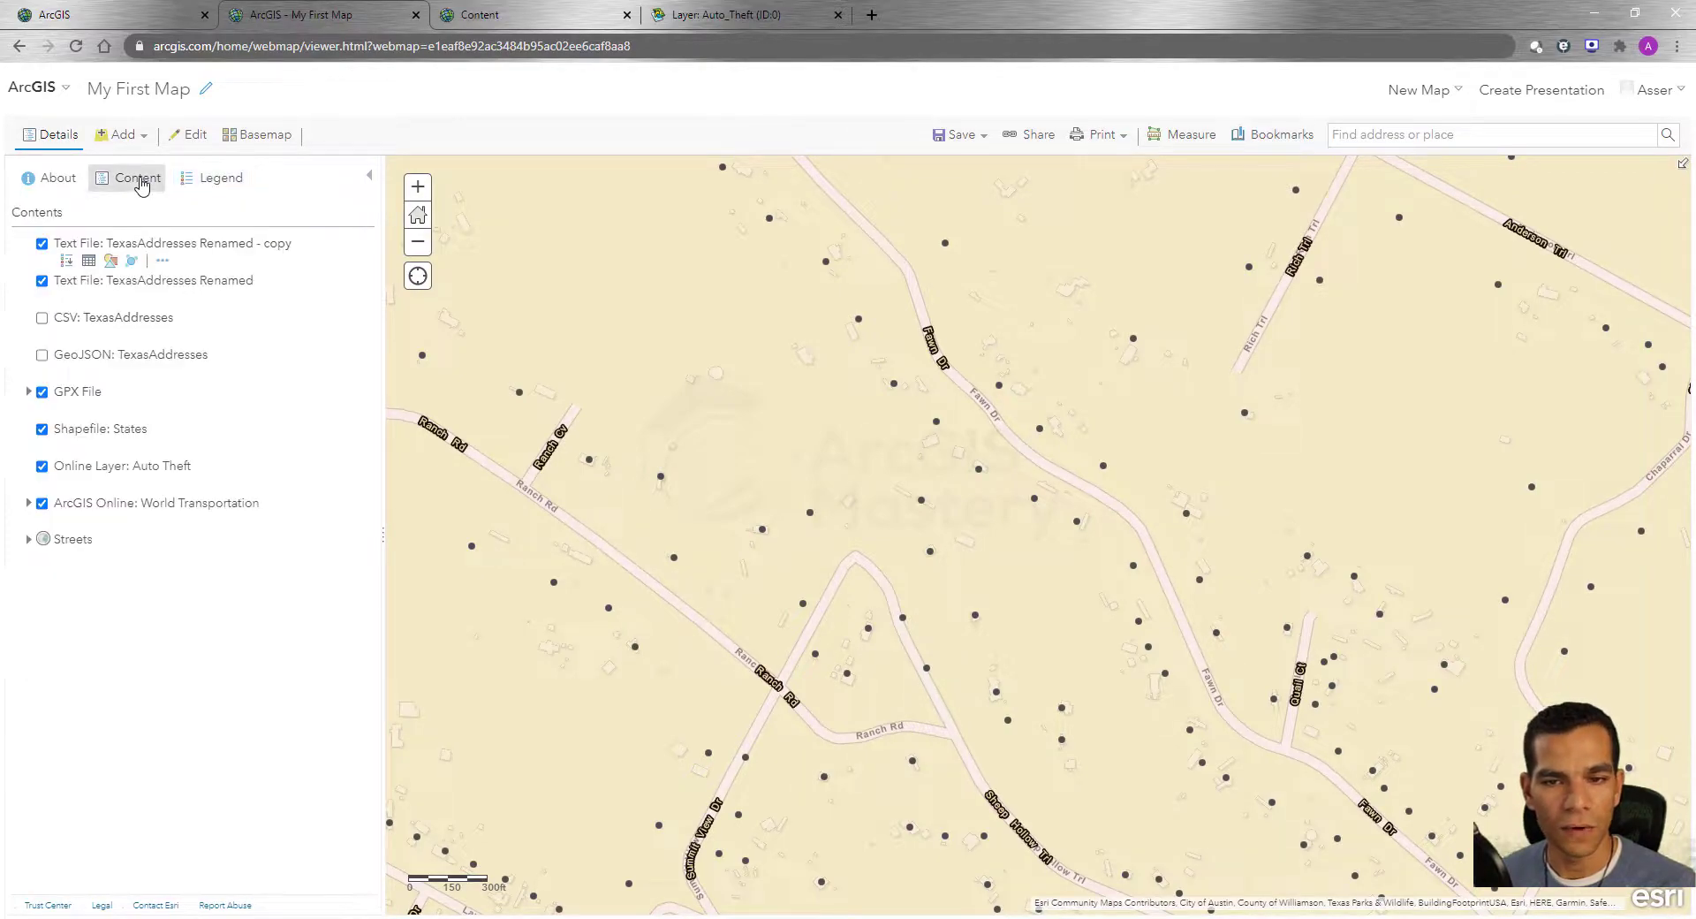
{"action": "left_click", "coordinate": [219, 180]}
{"action": "left_click", "coordinate": [134, 181]}
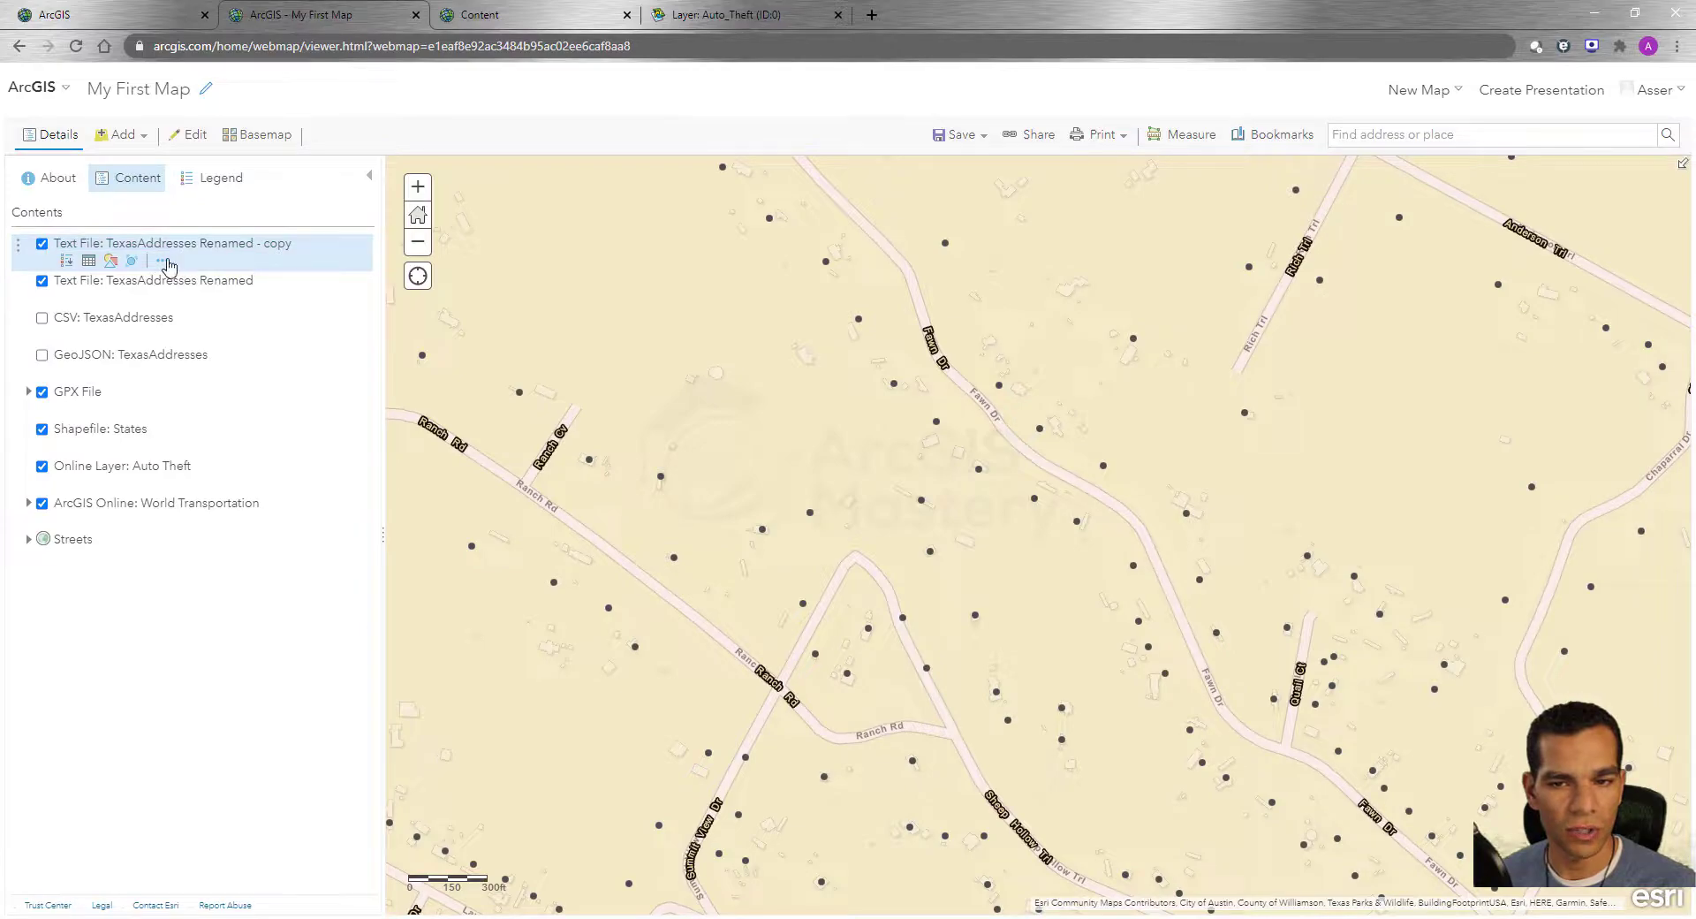
Step: Hide the copied layer in the legend and confirm it no longer appears there
{"action": "left_click", "coordinate": [163, 261]}
{"action": "left_click", "coordinate": [222, 436]}
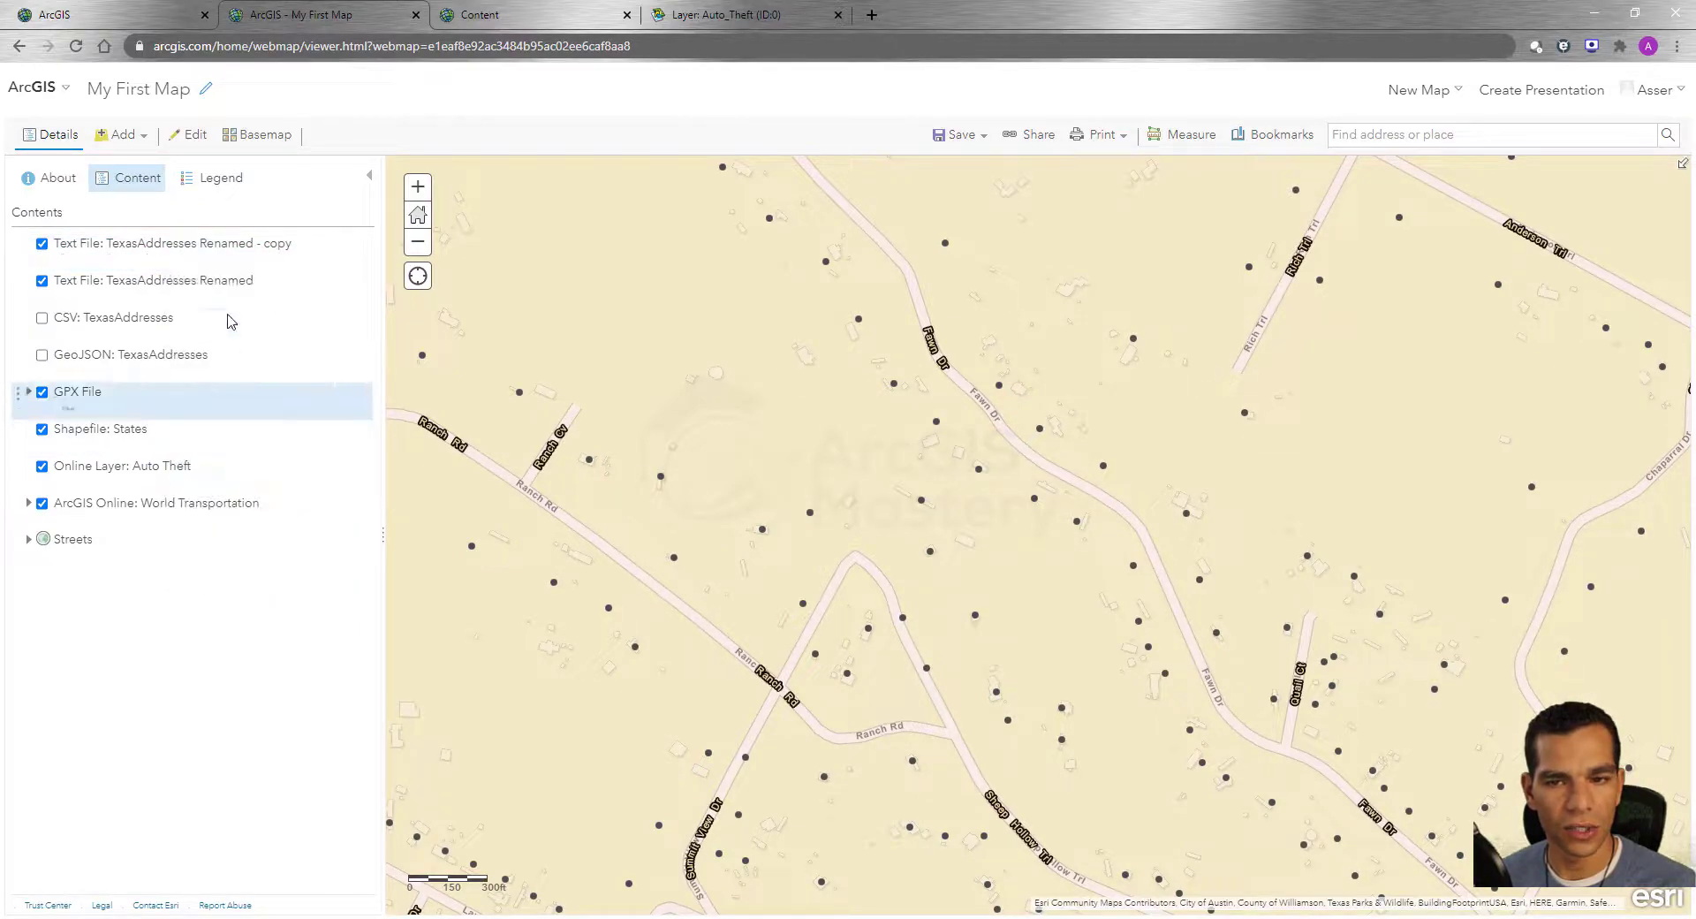
{"action": "left_click", "coordinate": [218, 189]}
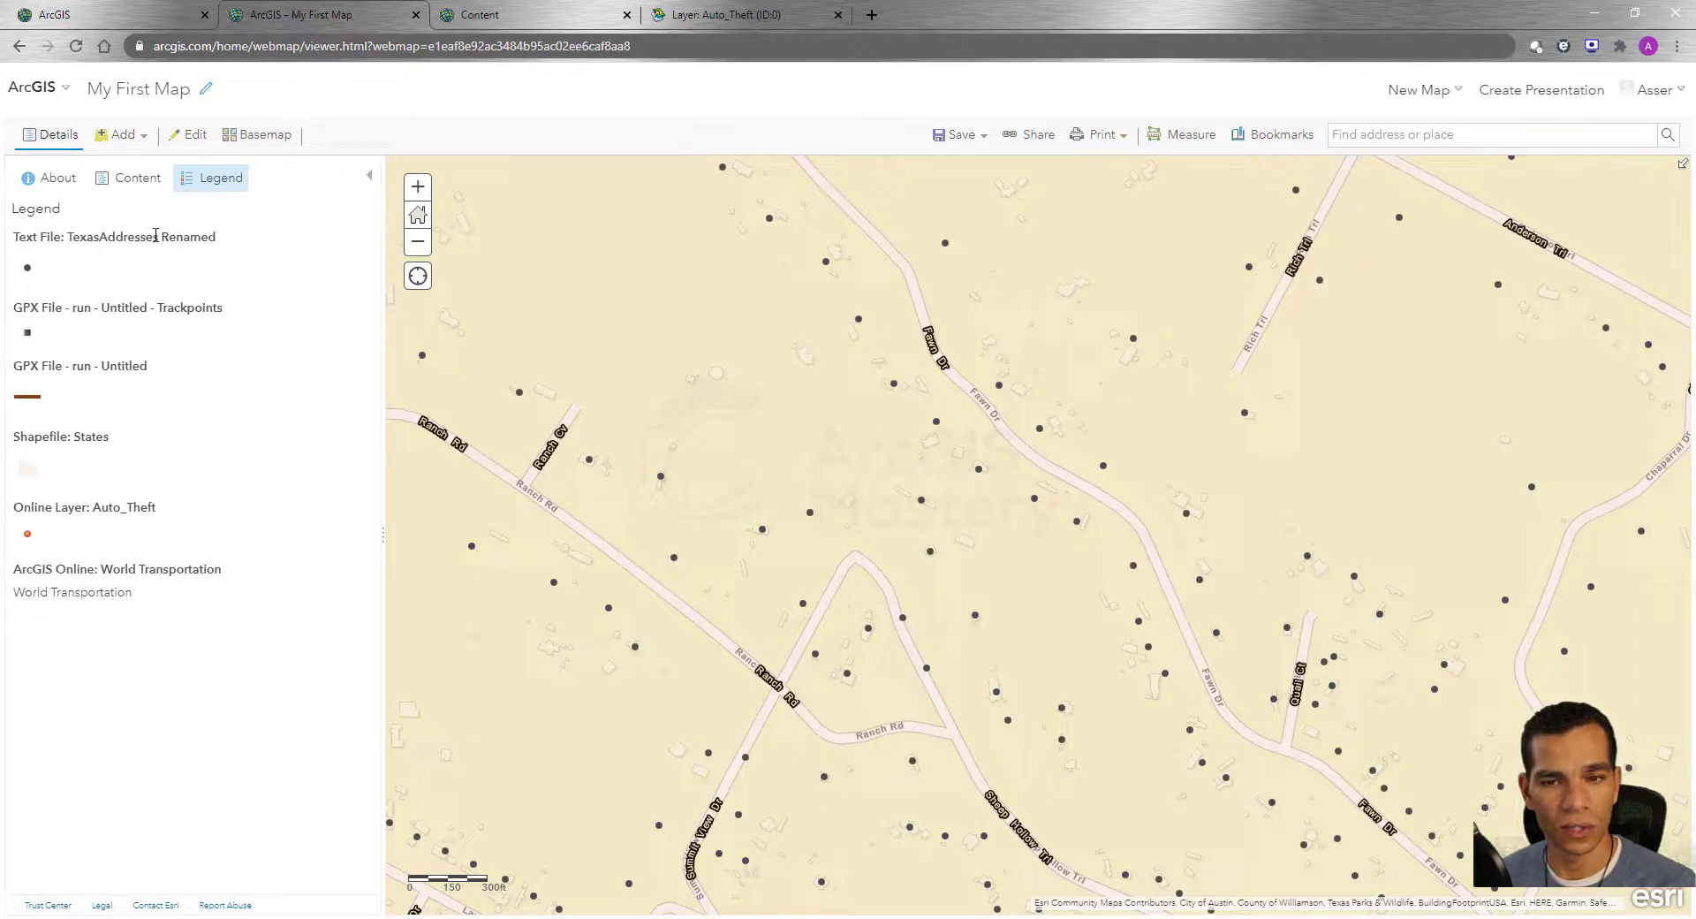
{"action": "left_click", "coordinate": [137, 178]}
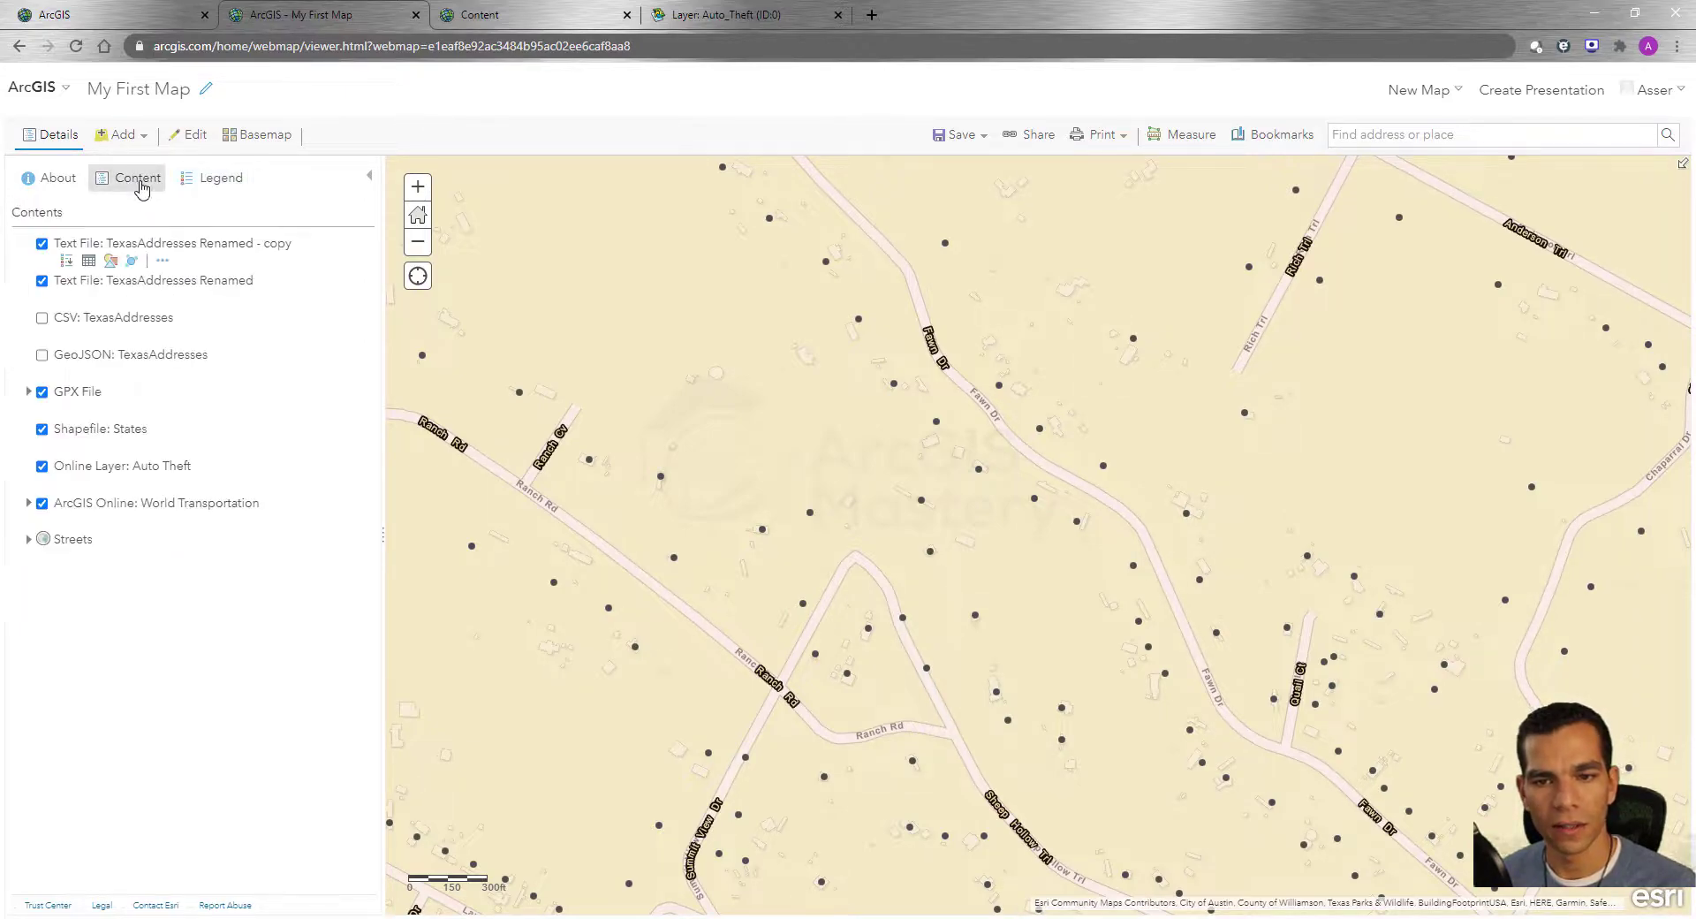
Step: Remove the 'Text File: TexasAddresses Renamed - copy' layer, confirming Yes, Remove Layer
{"action": "left_click", "coordinate": [164, 262]}
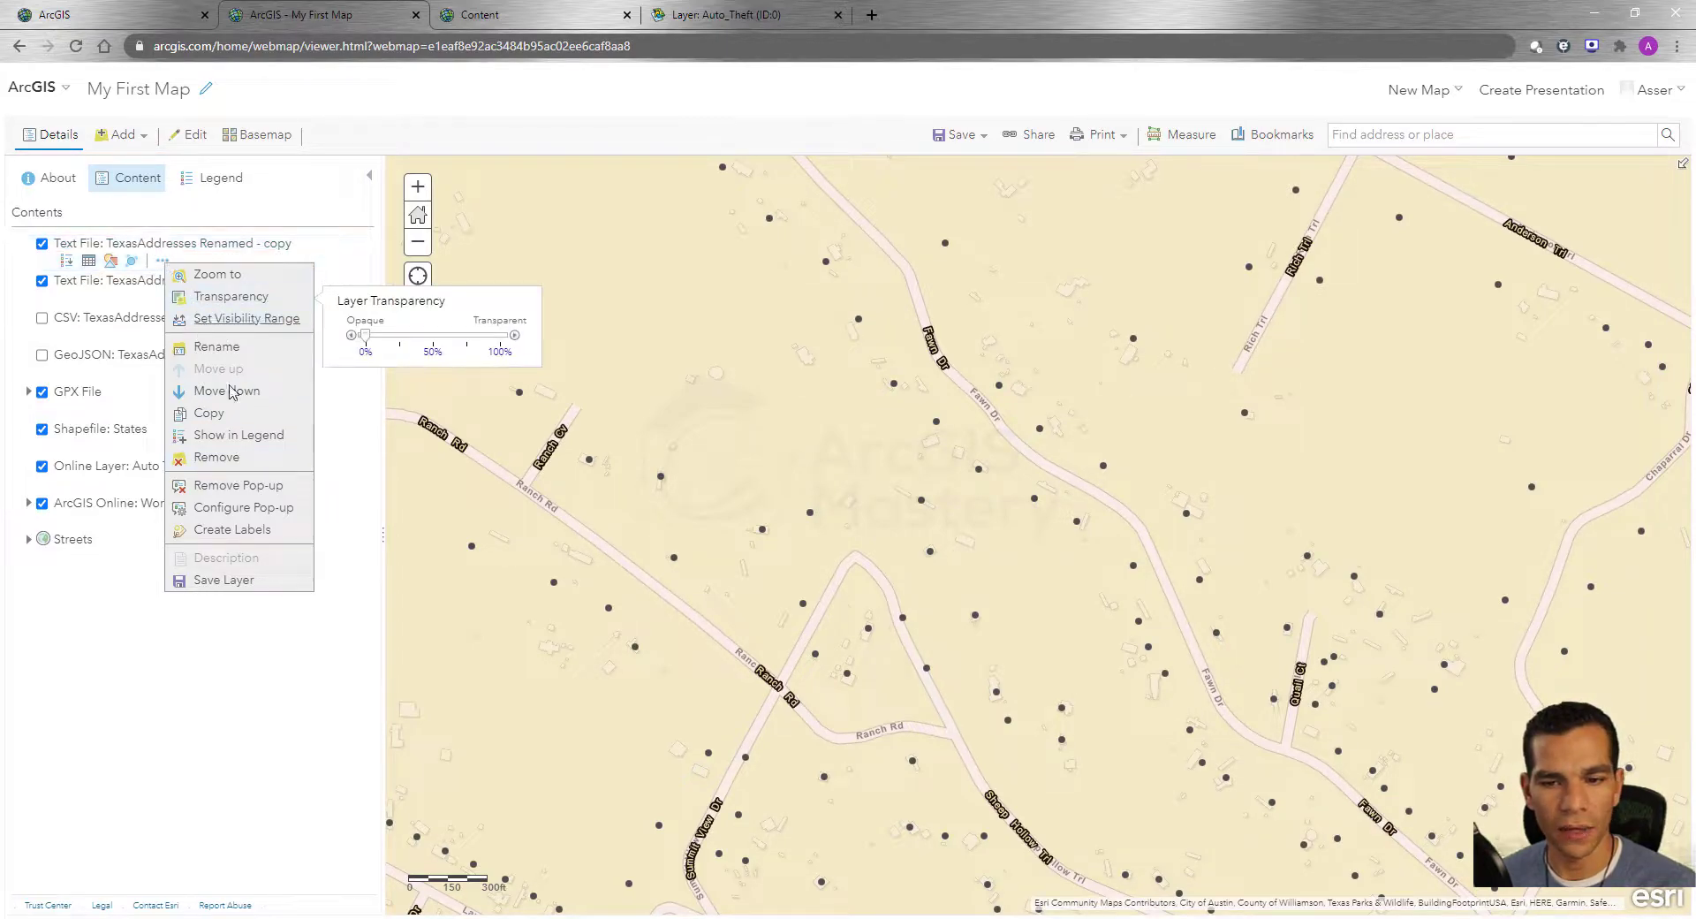
{"action": "left_click", "coordinate": [216, 458]}
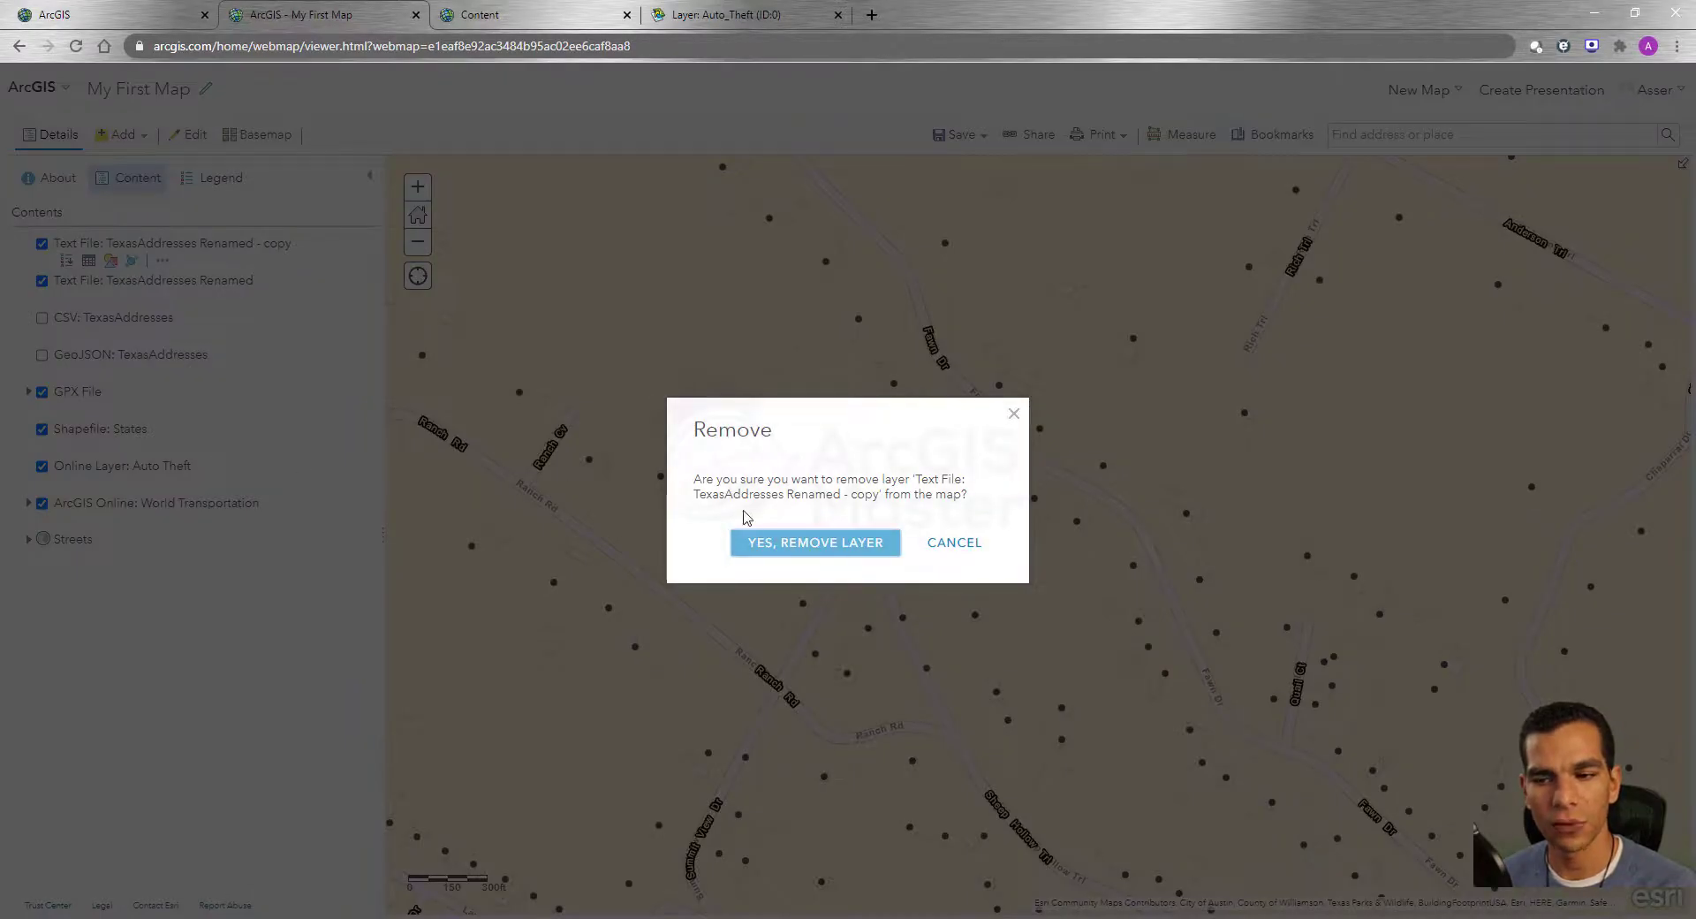
{"action": "left_click", "coordinate": [768, 542]}
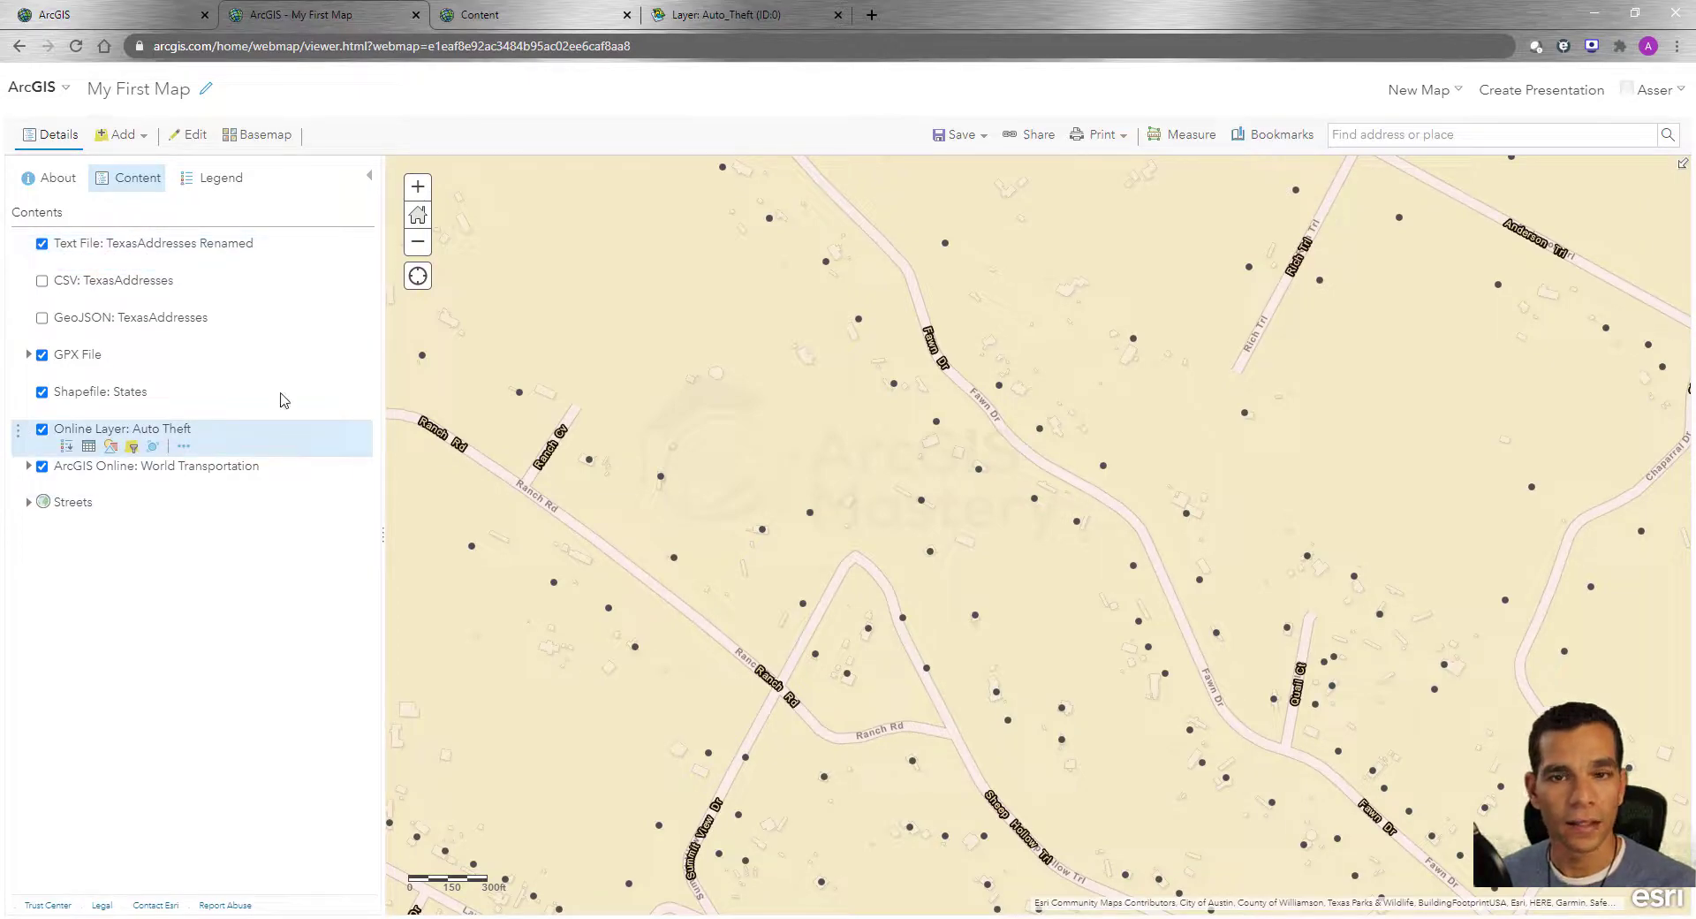
Step: Display an address point's attribute pop-up on the map
{"action": "left_click", "coordinate": [163, 262]}
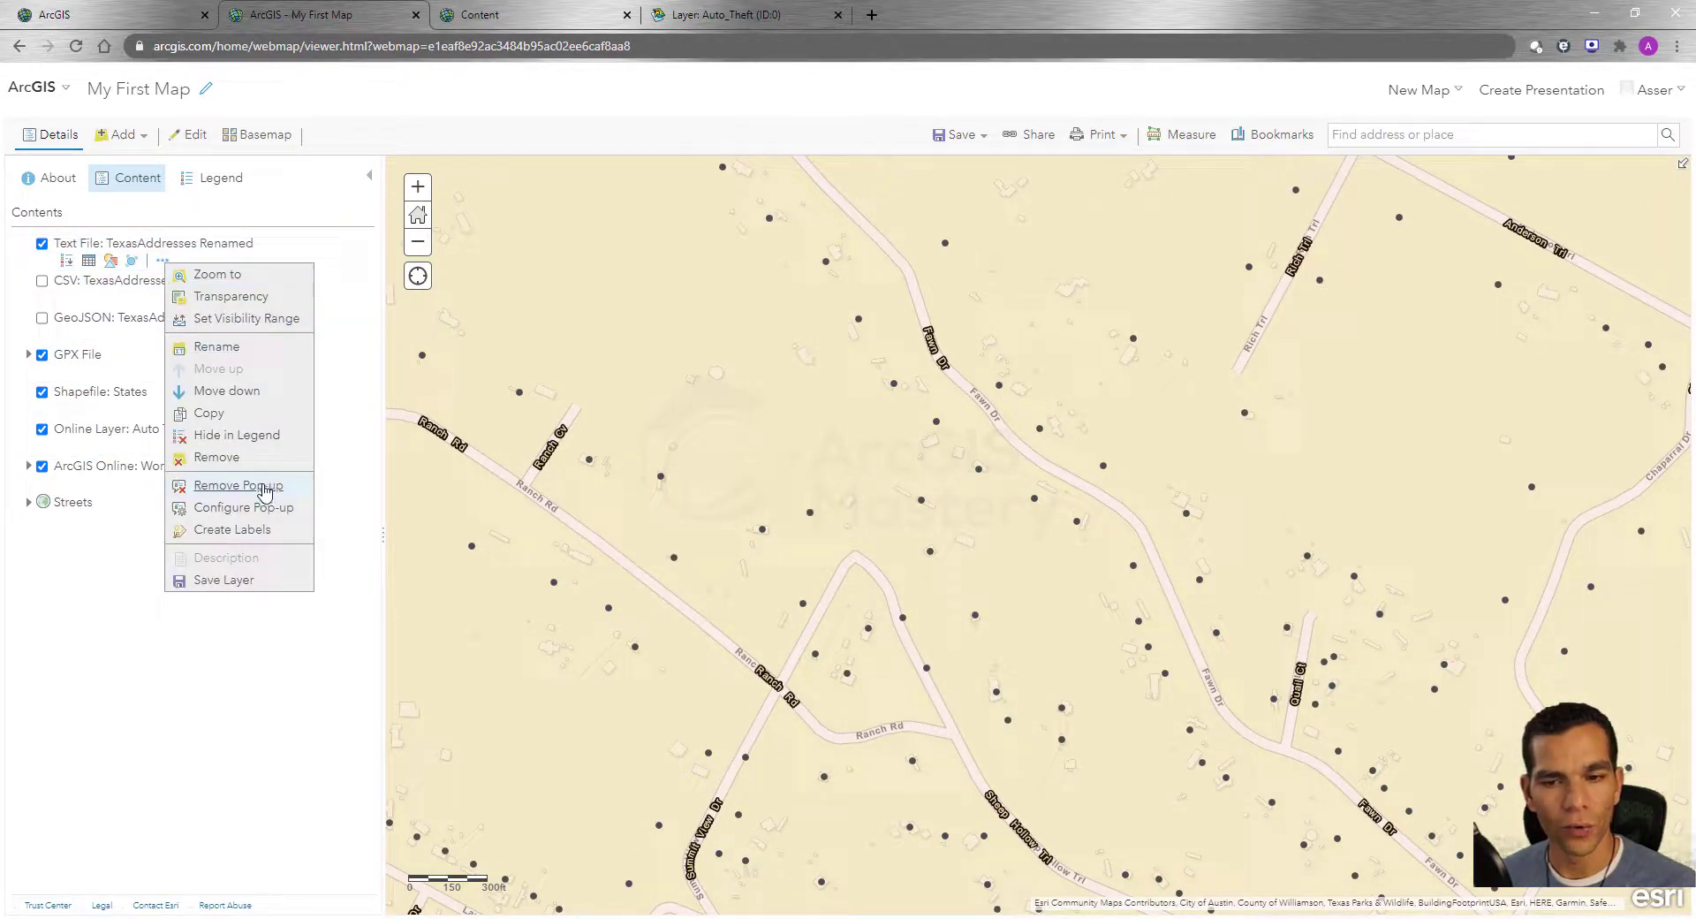
{"action": "left_click", "coordinate": [664, 481]}
{"action": "left_click", "coordinate": [661, 478]}
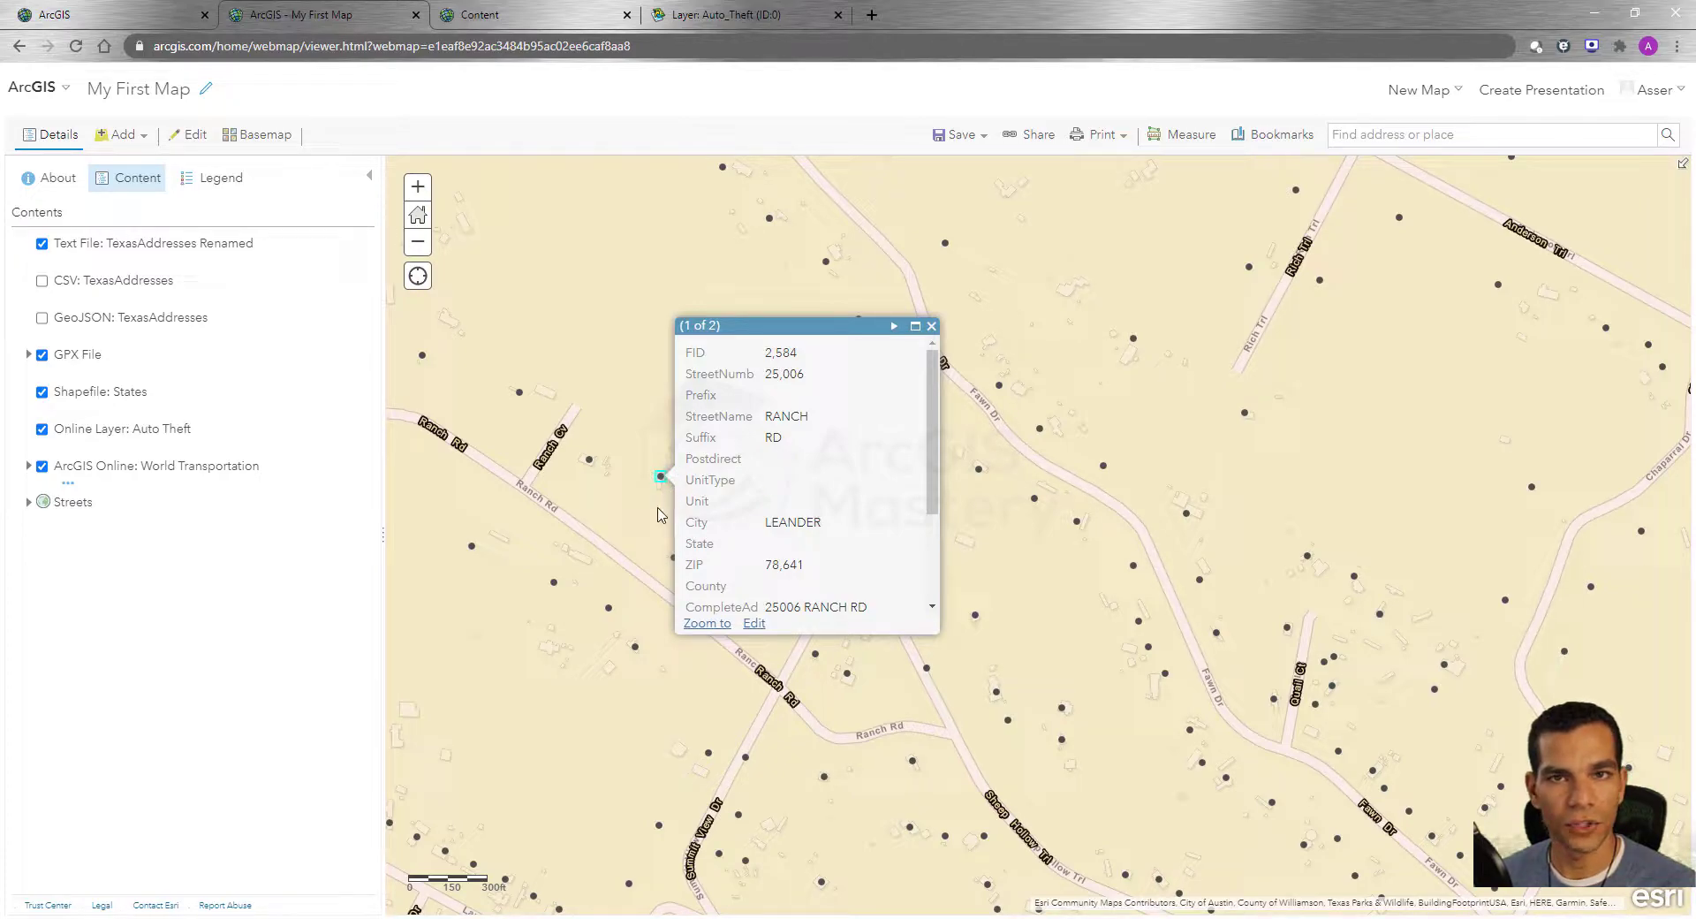
{"action": "scroll", "coordinate": [865, 468], "scroll_direction": "down", "scroll_amount": 3}
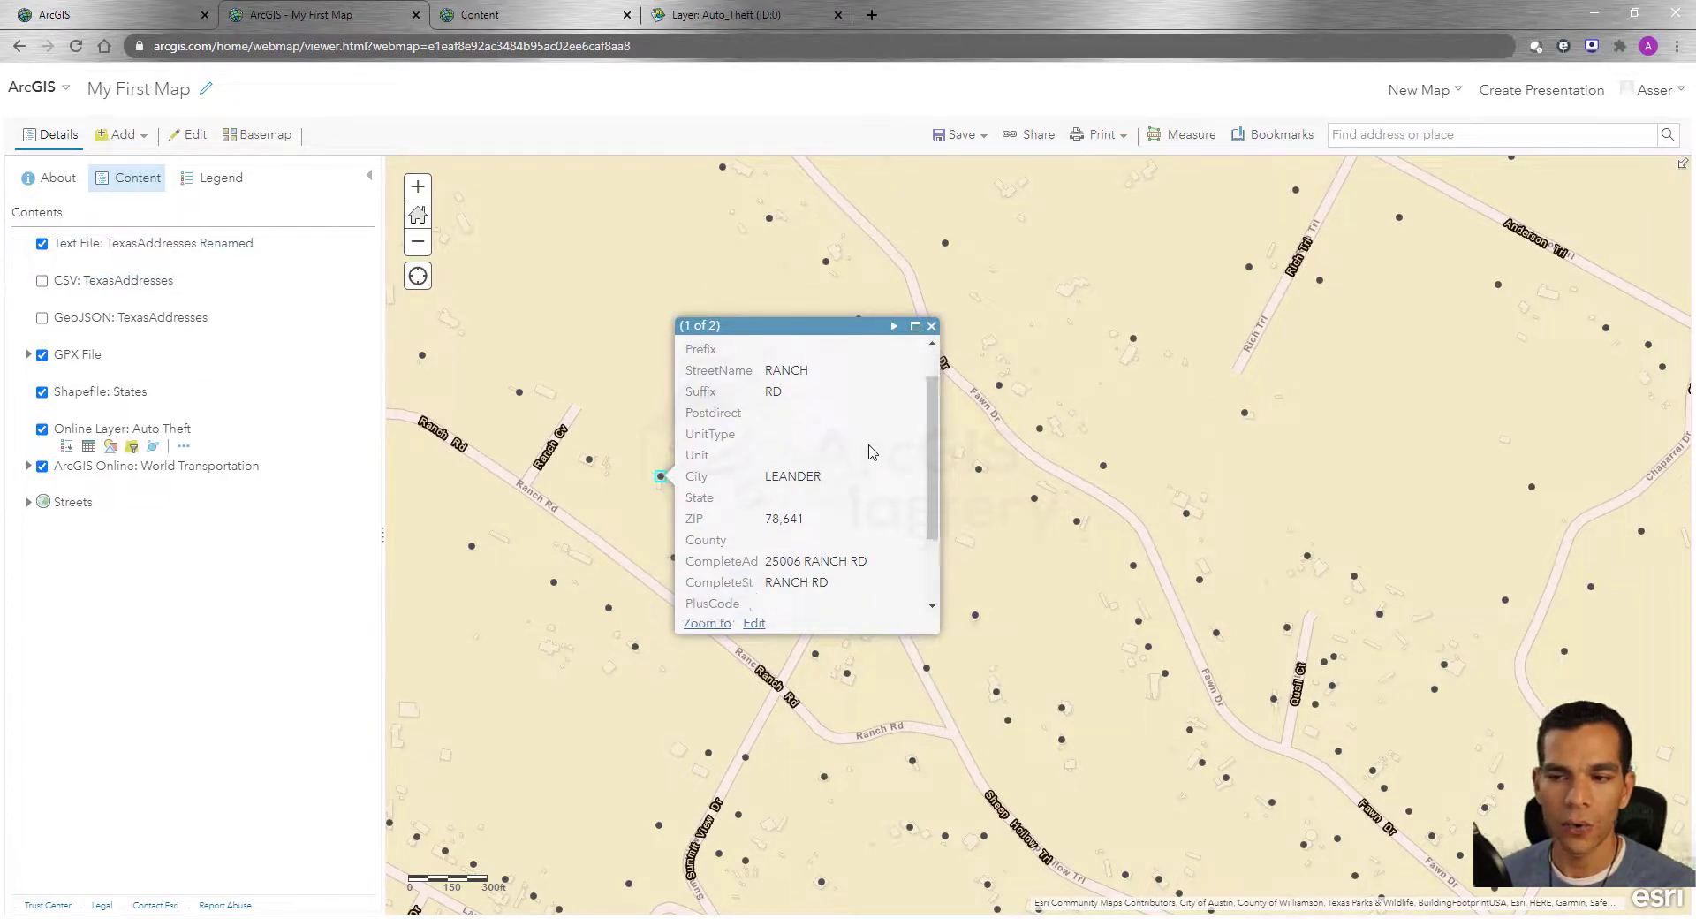
{"action": "scroll", "coordinate": [848, 482], "scroll_direction": "up", "scroll_amount": 3}
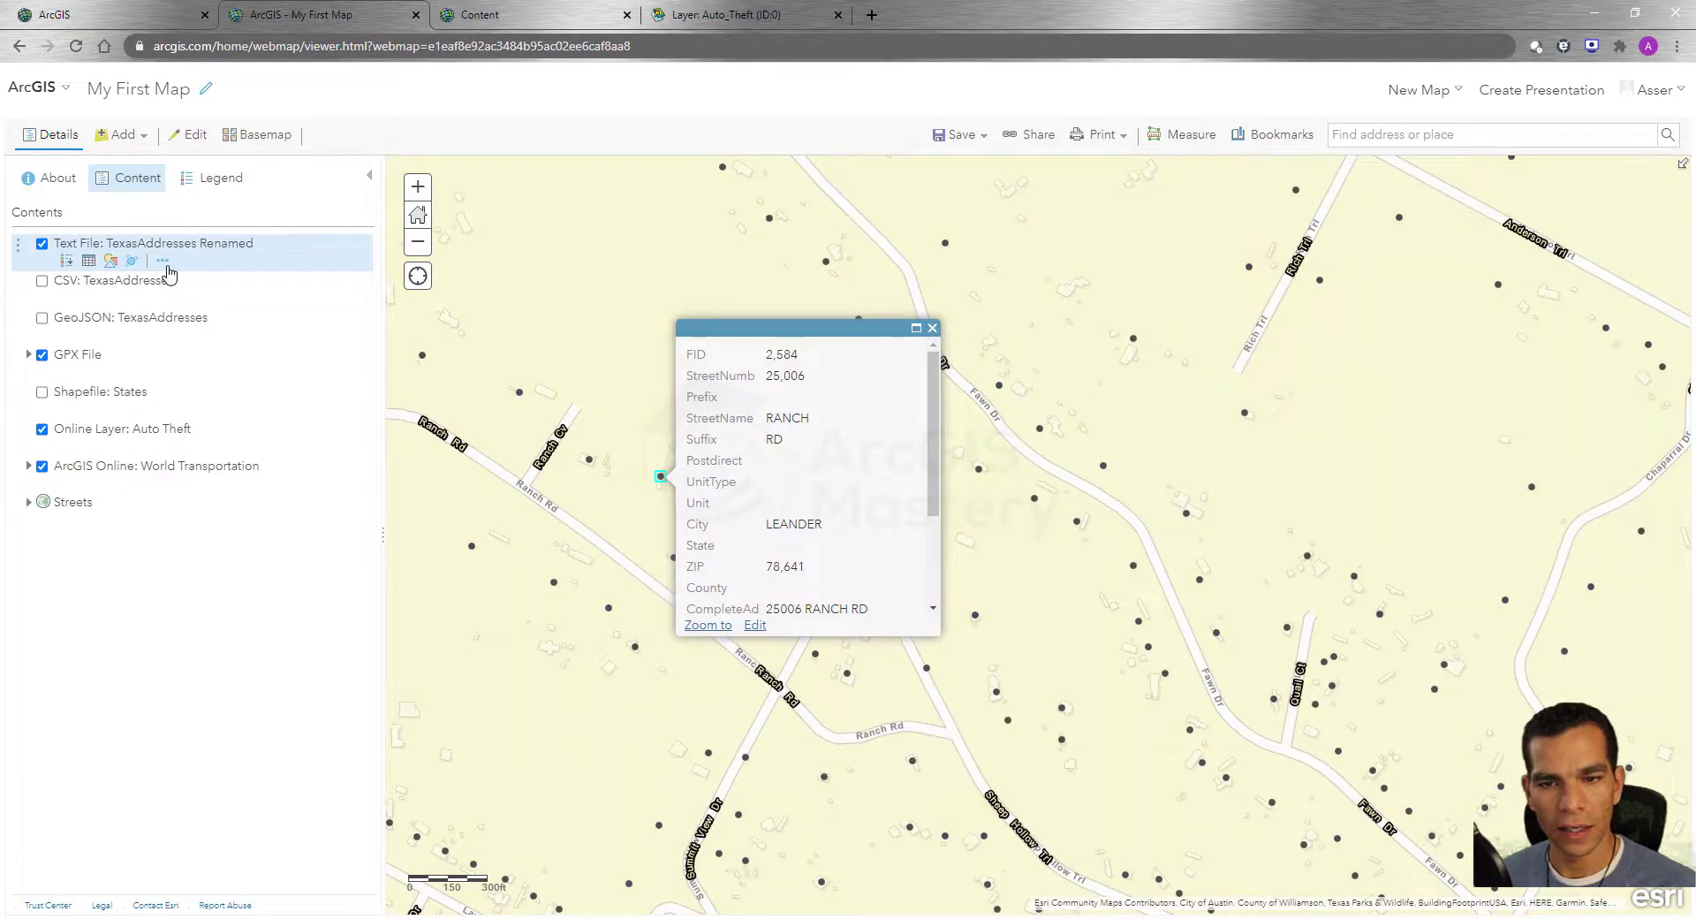
Step: Disable pop-ups for the TexasAddresses Renamed layer, then enable them again
{"action": "left_click", "coordinate": [163, 261]}
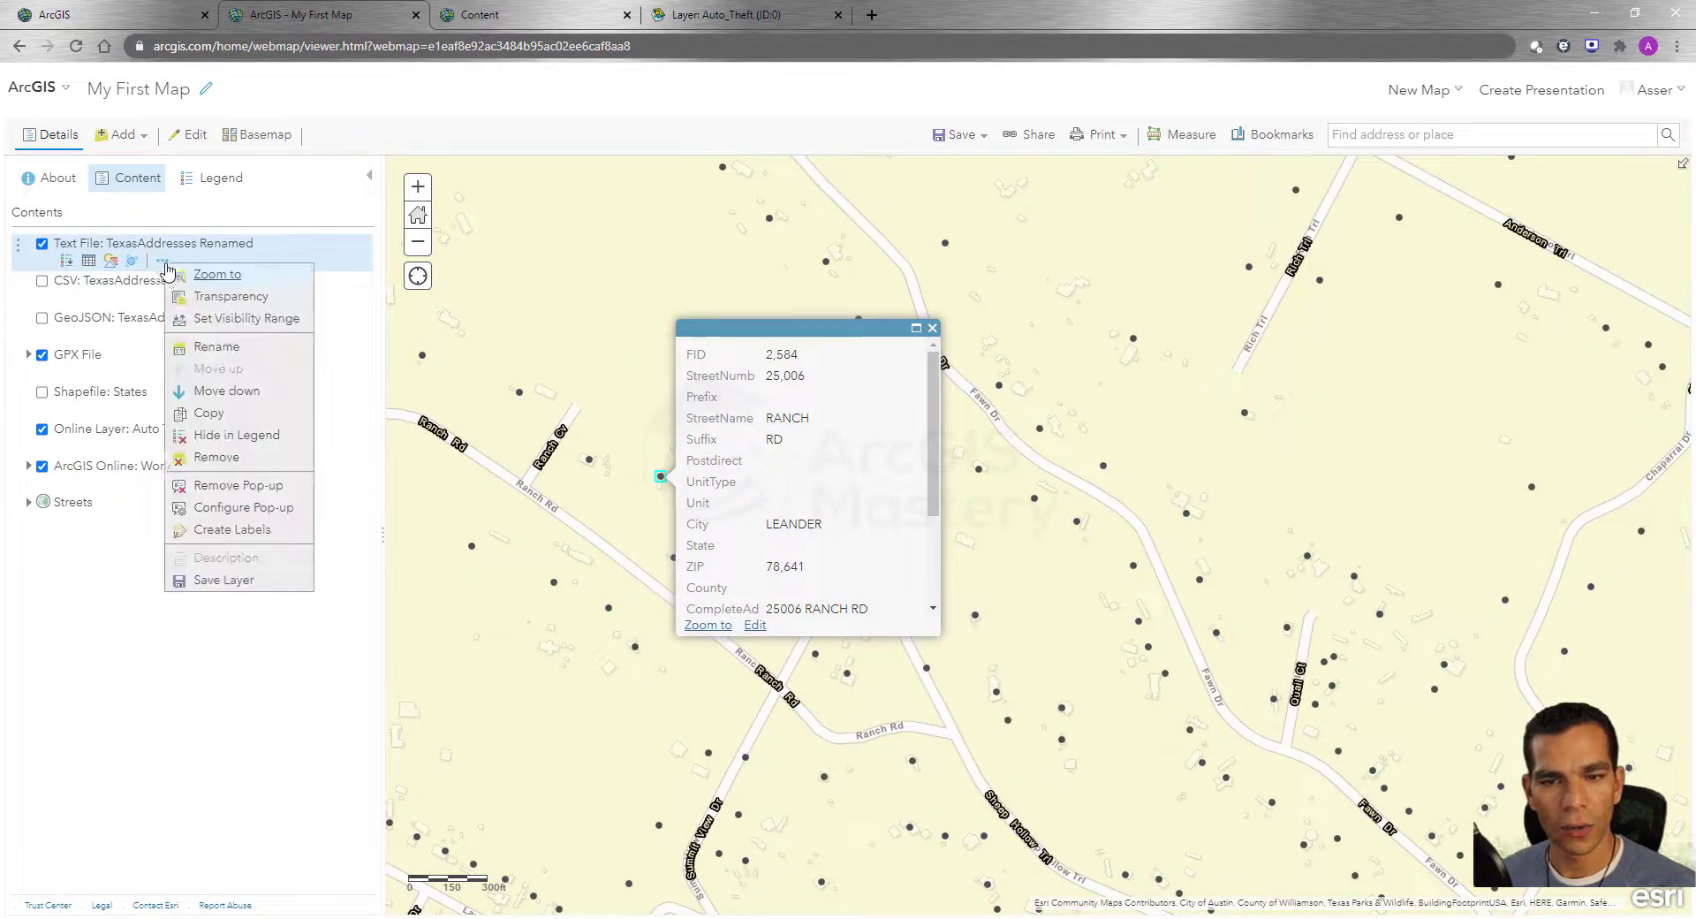
{"action": "left_click", "coordinate": [235, 485]}
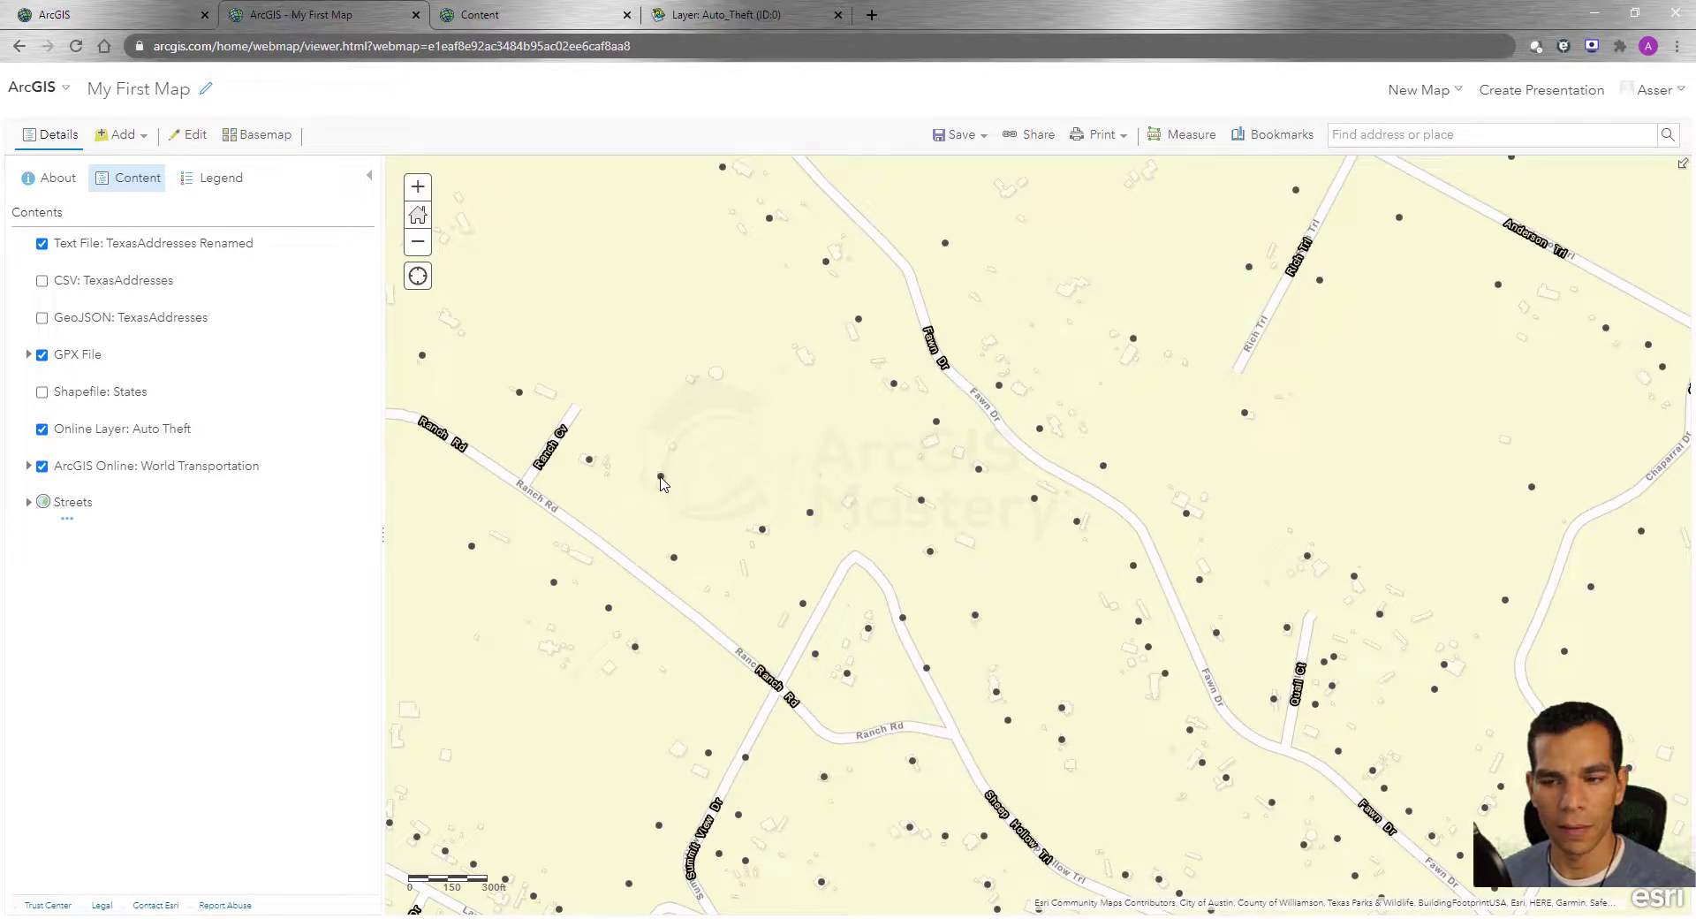
{"action": "left_click", "coordinate": [163, 263]}
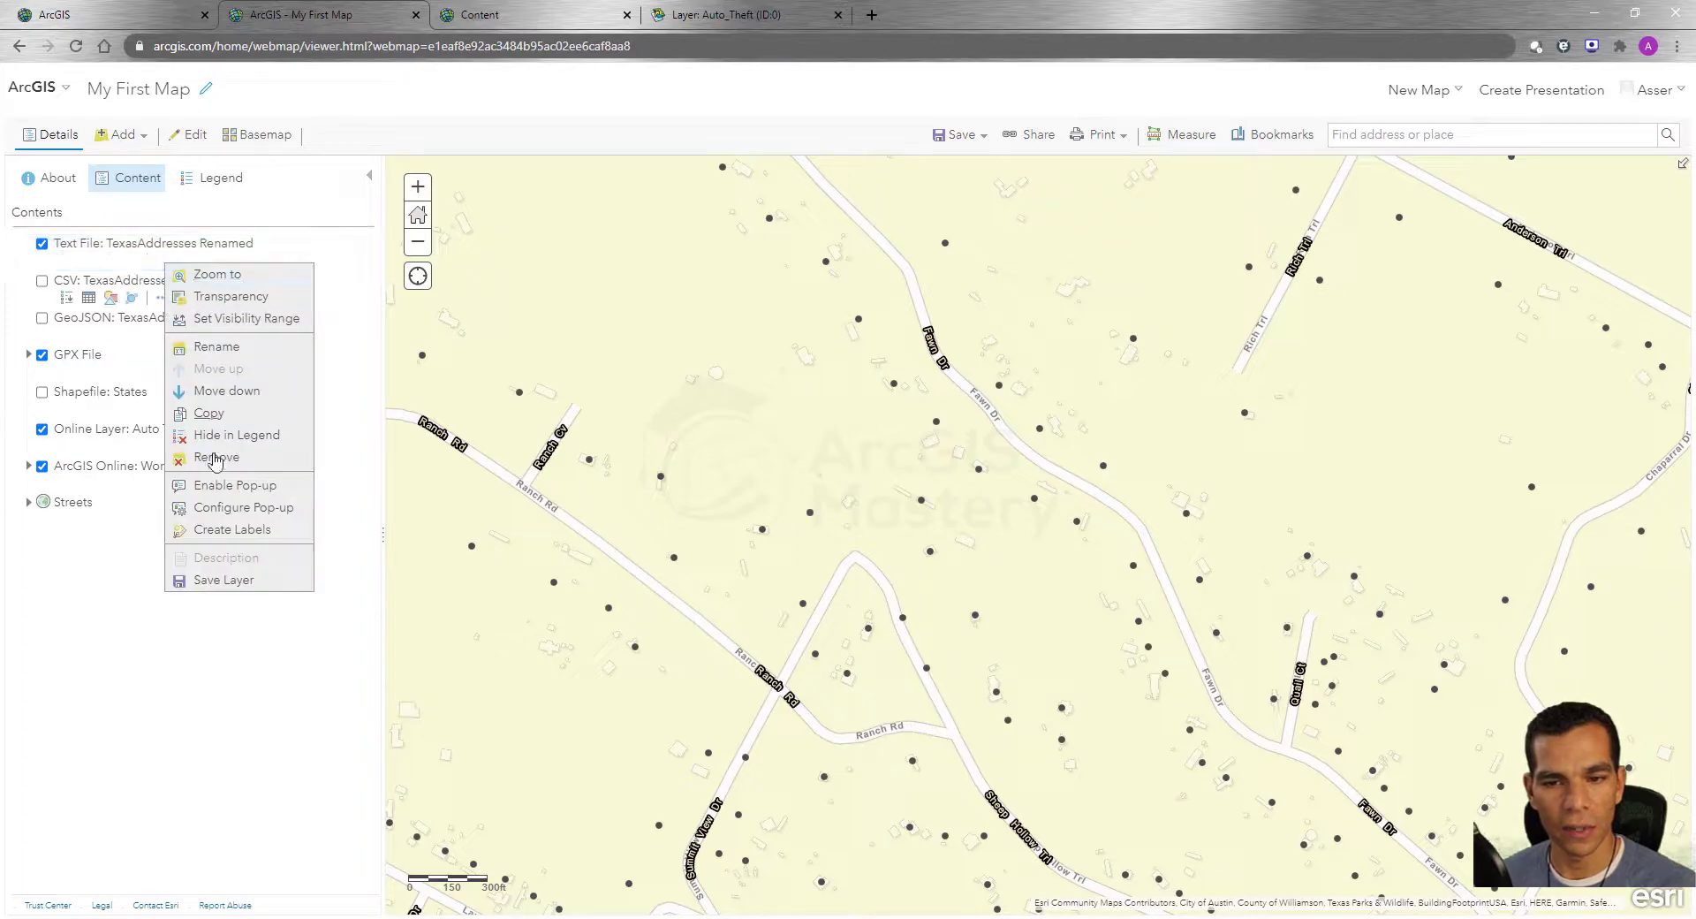
{"action": "left_click", "coordinate": [235, 485]}
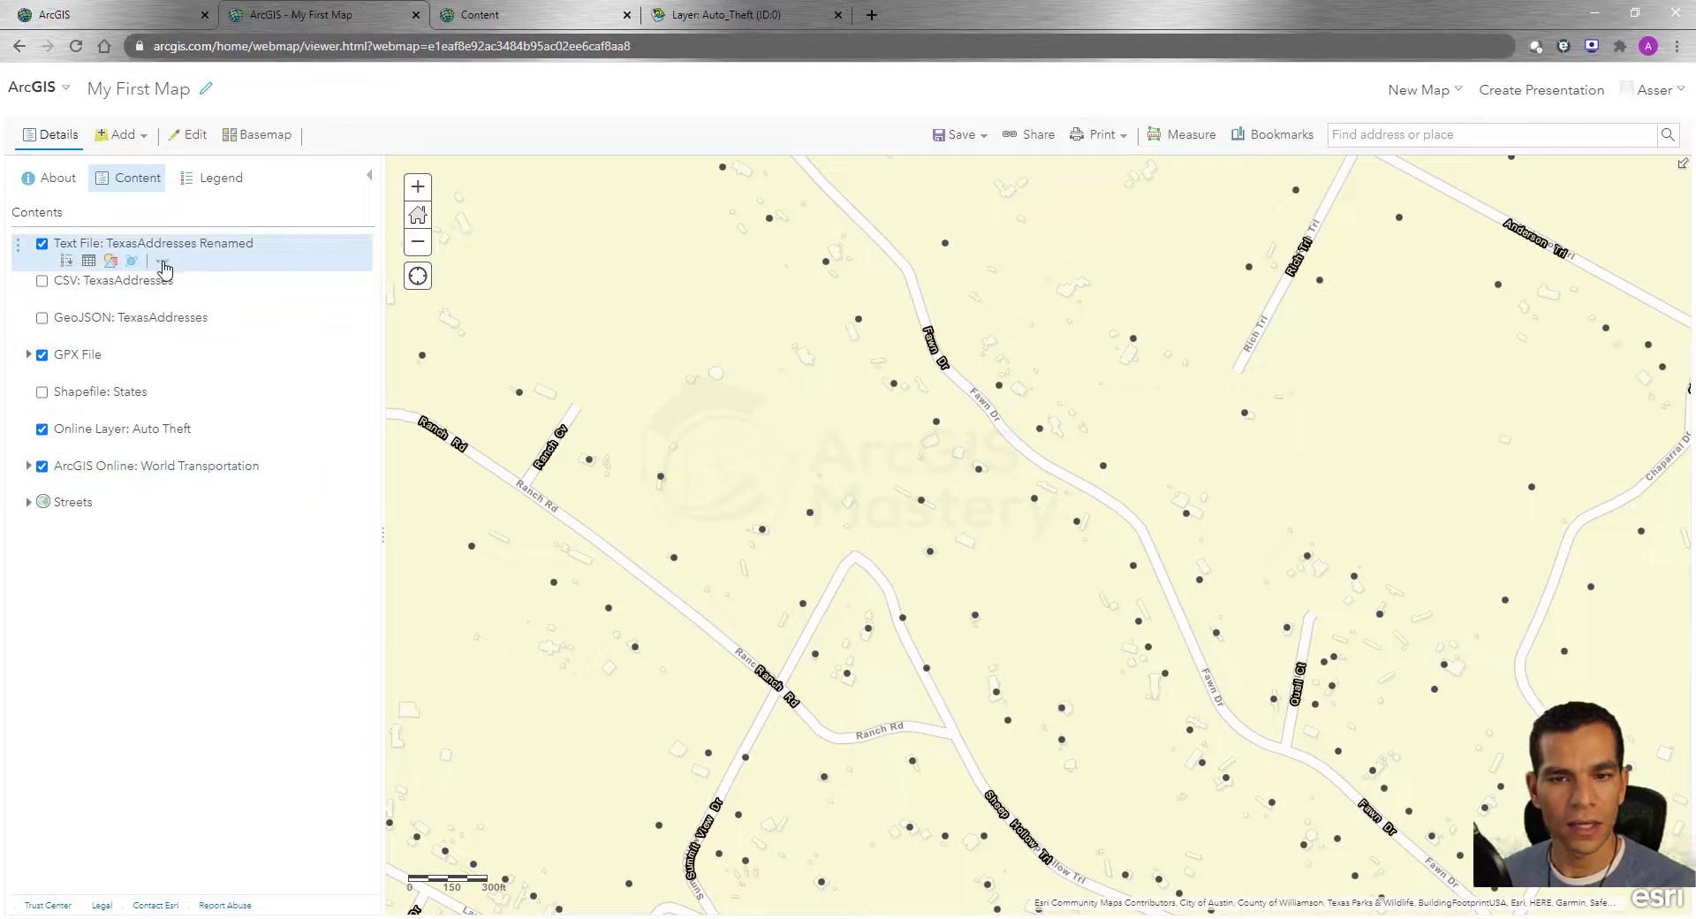
Step: View a Ranch Rd address point's pop-up attributes from TexasAddresses Renamed's pop-up configuration, then cancel unchanged
{"action": "left_click", "coordinate": [163, 262]}
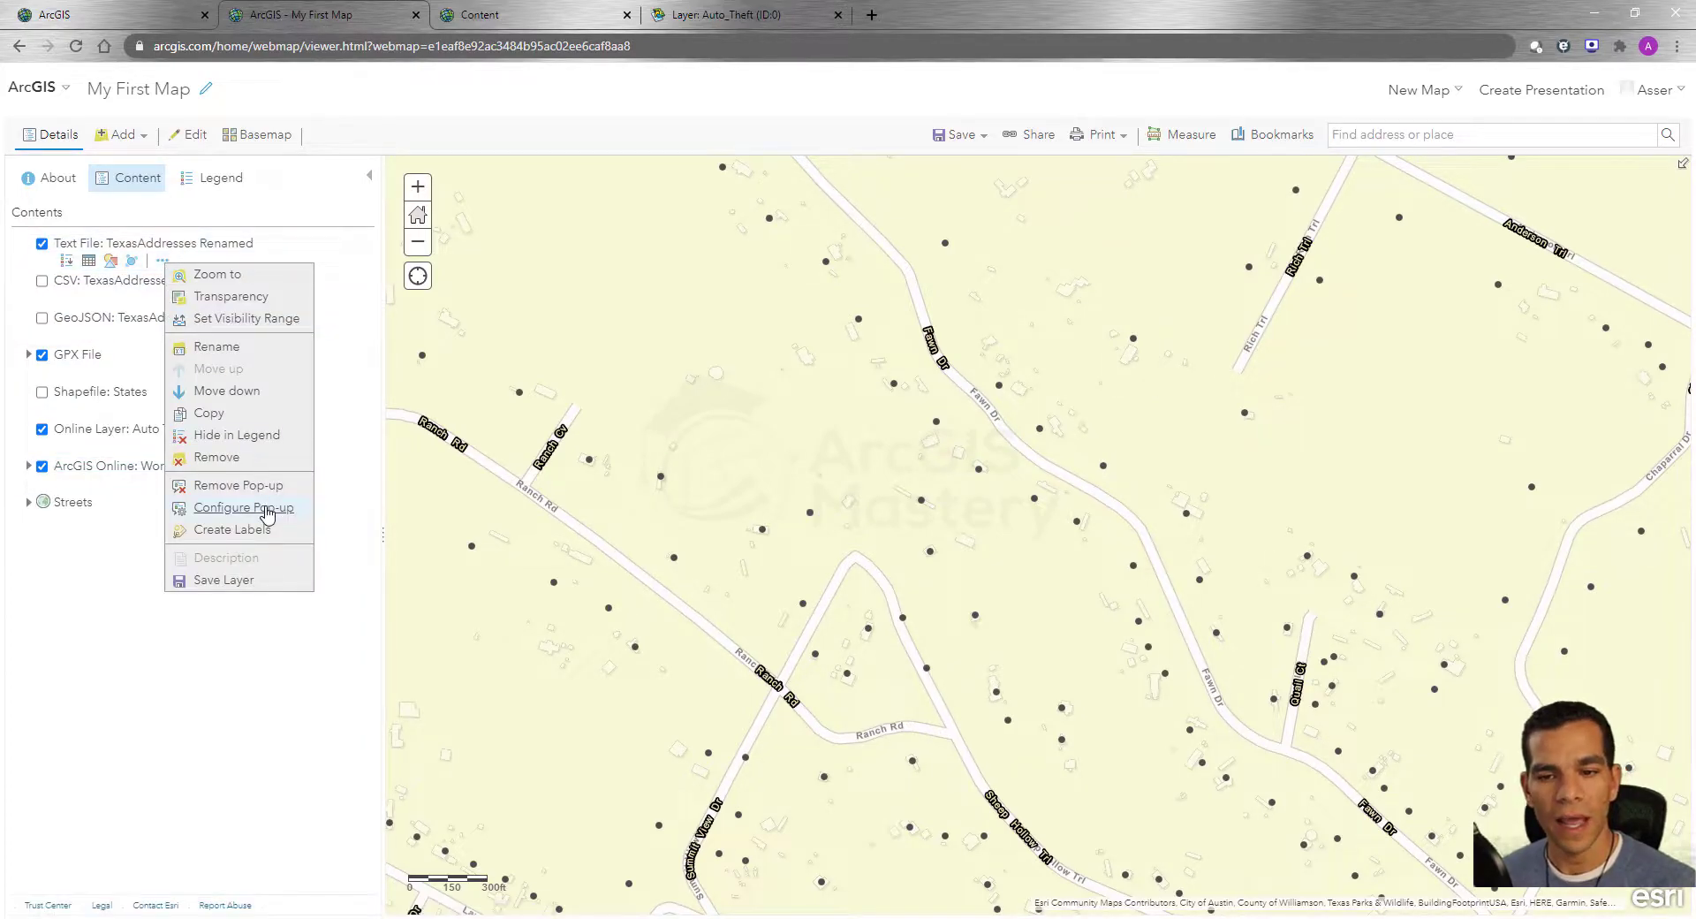
{"action": "left_click", "coordinate": [265, 509]}
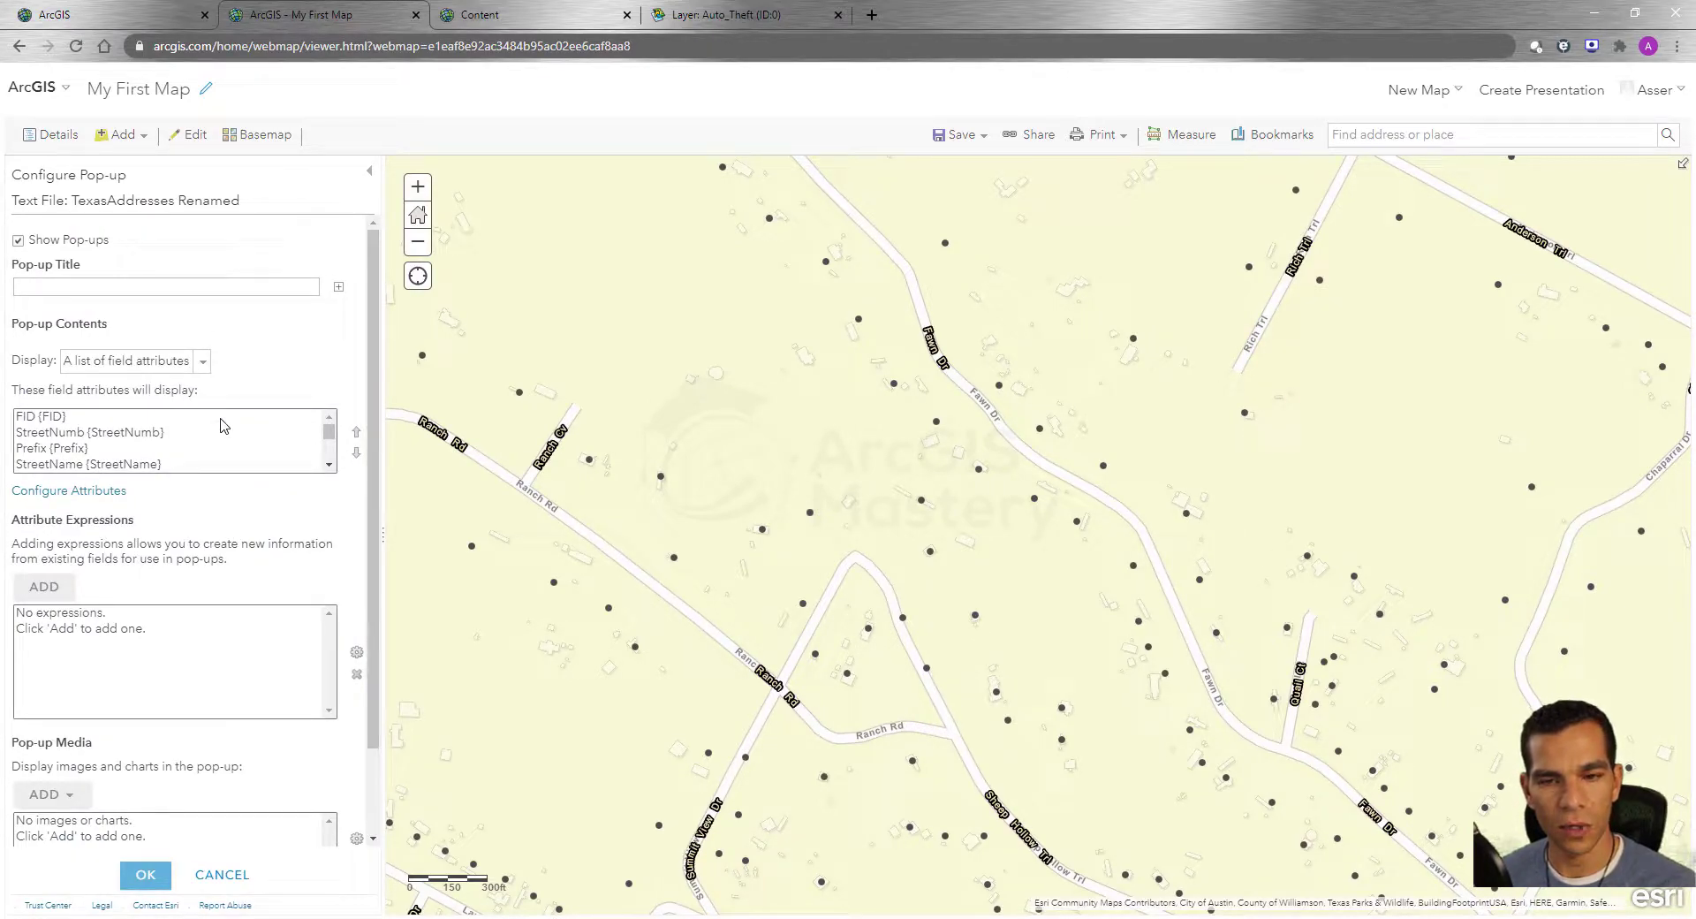
{"action": "left_click", "coordinate": [660, 477]}
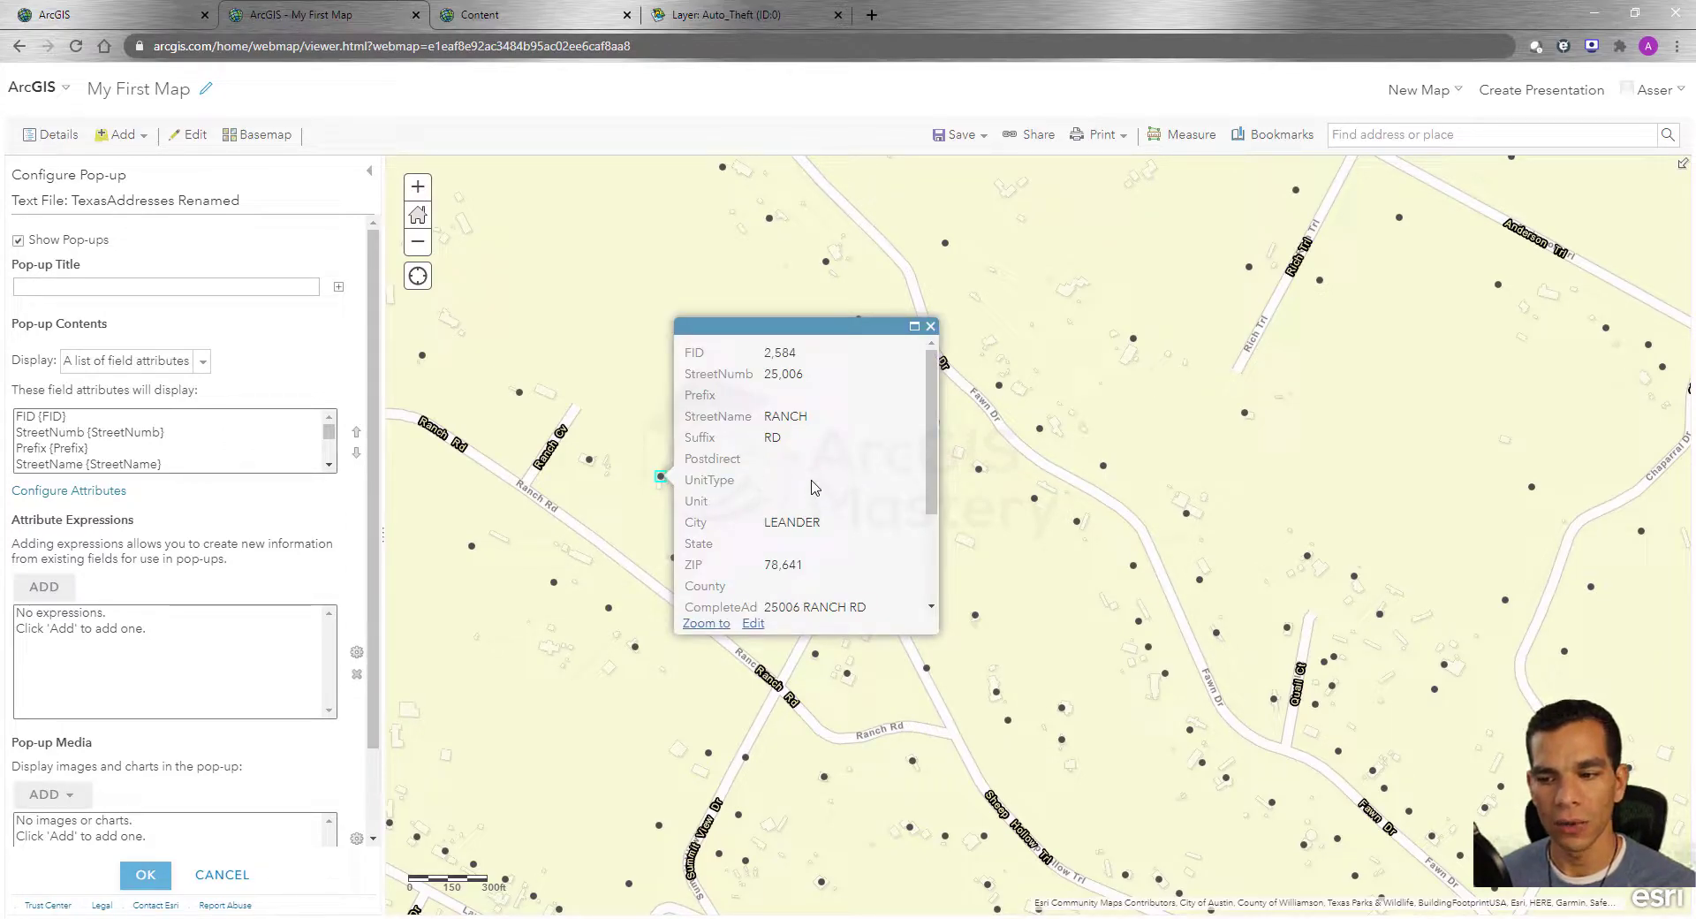
{"action": "scroll", "coordinate": [817, 482], "scroll_direction": "down", "scroll_amount": 3}
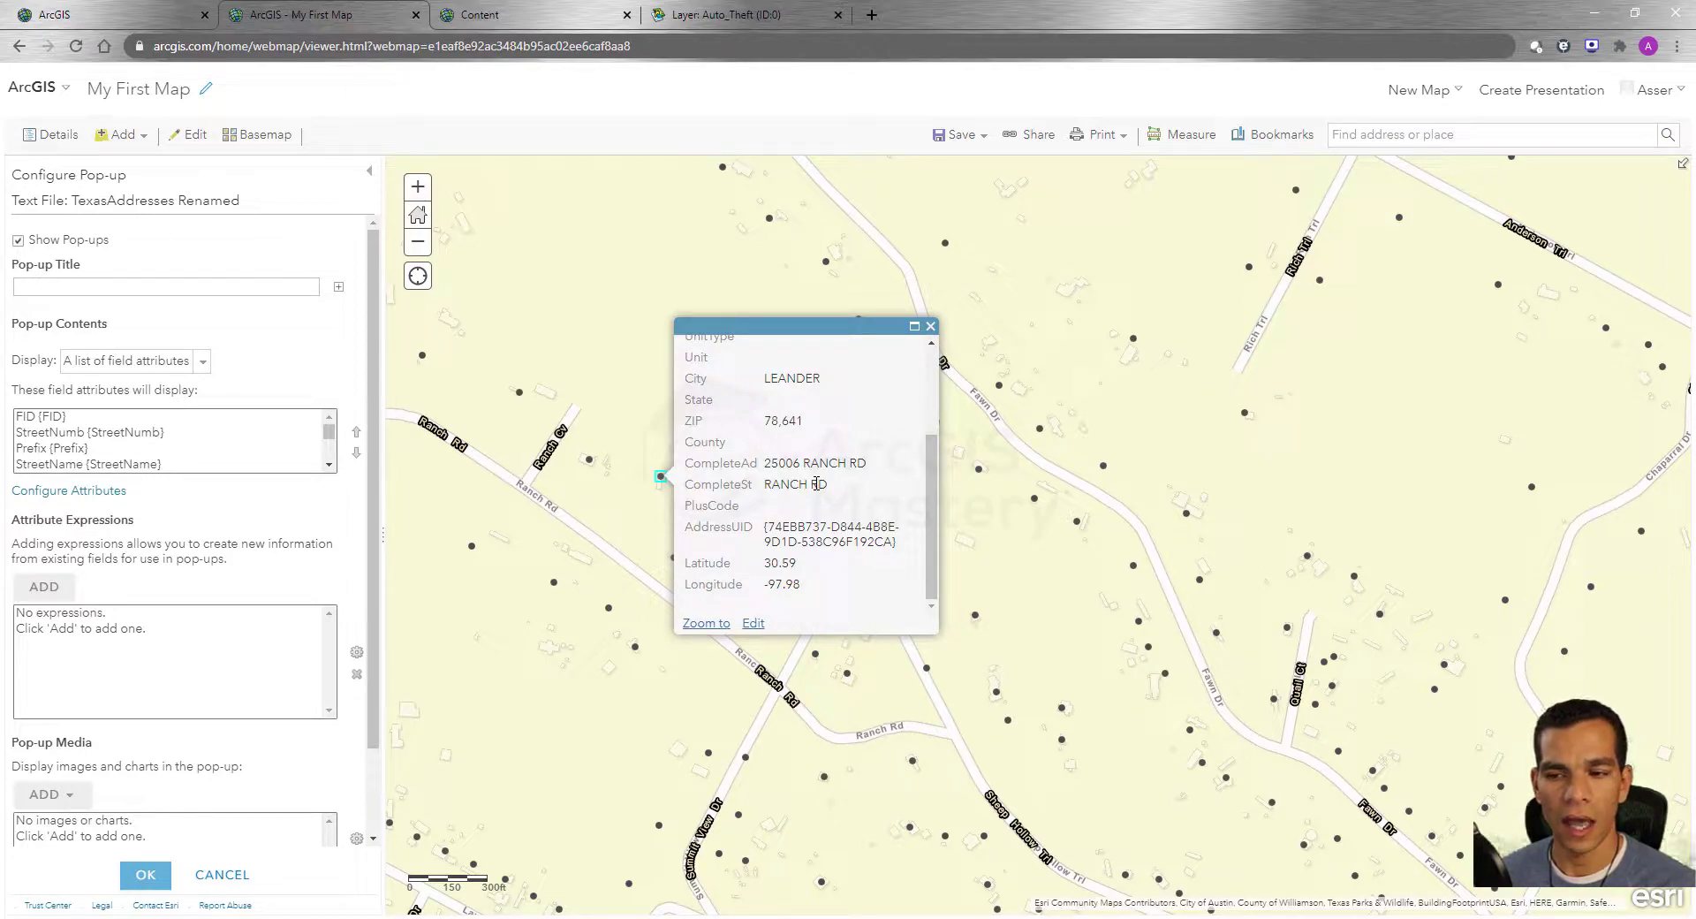
{"action": "scroll", "coordinate": [813, 481], "scroll_direction": "up", "scroll_amount": 3}
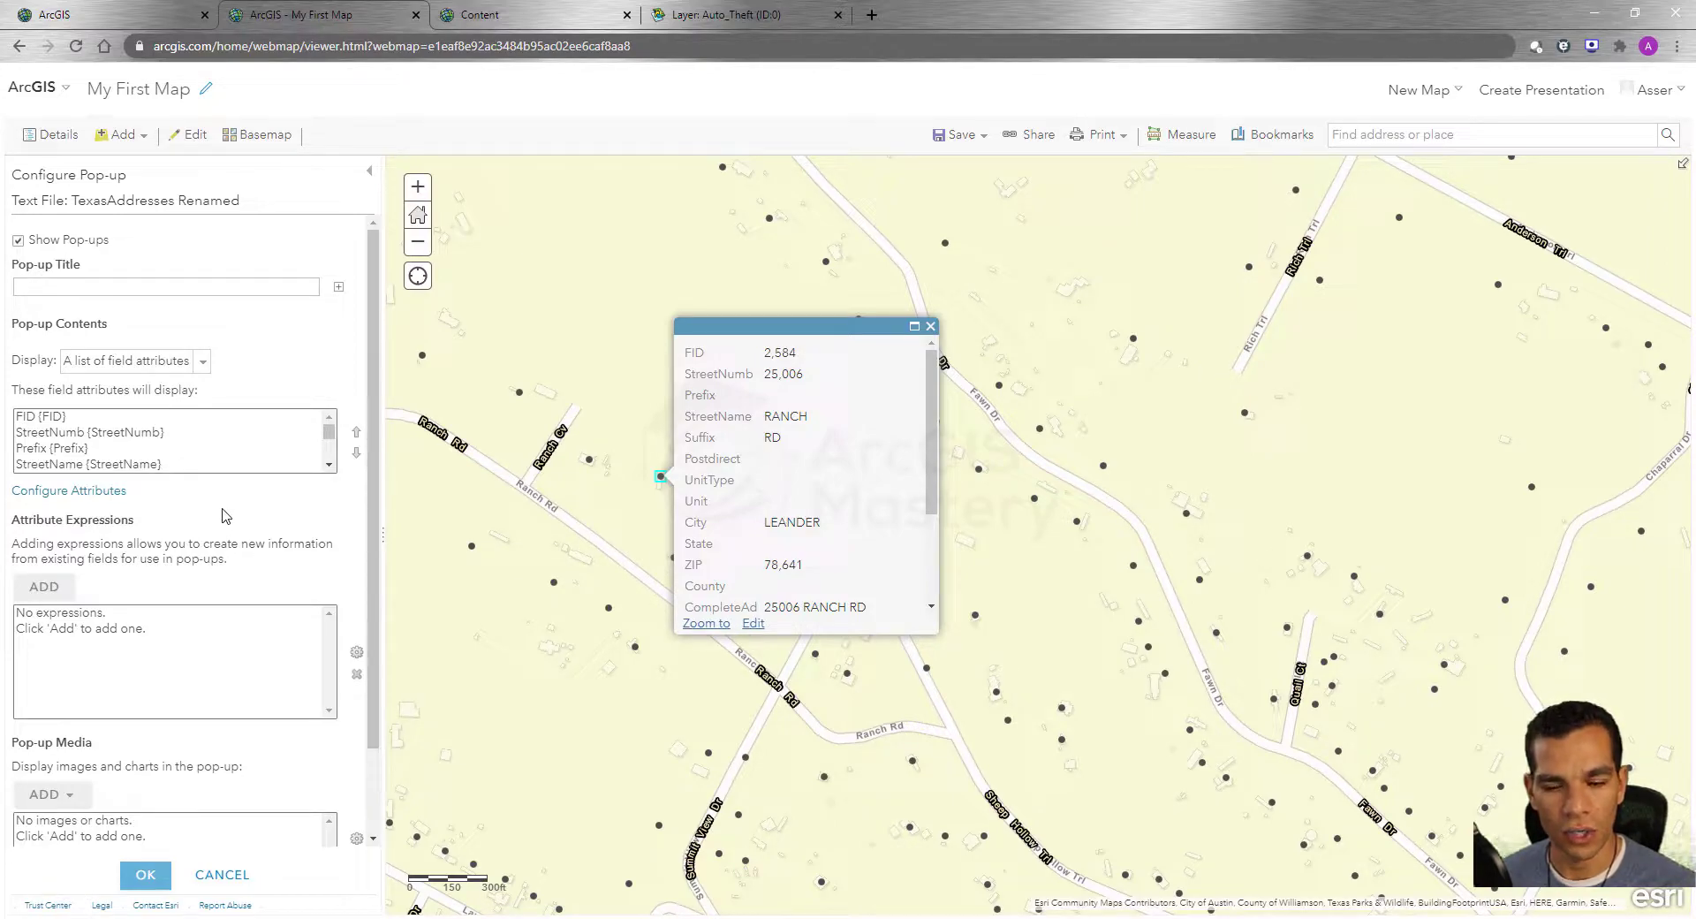
{"action": "left_click", "coordinate": [222, 876]}
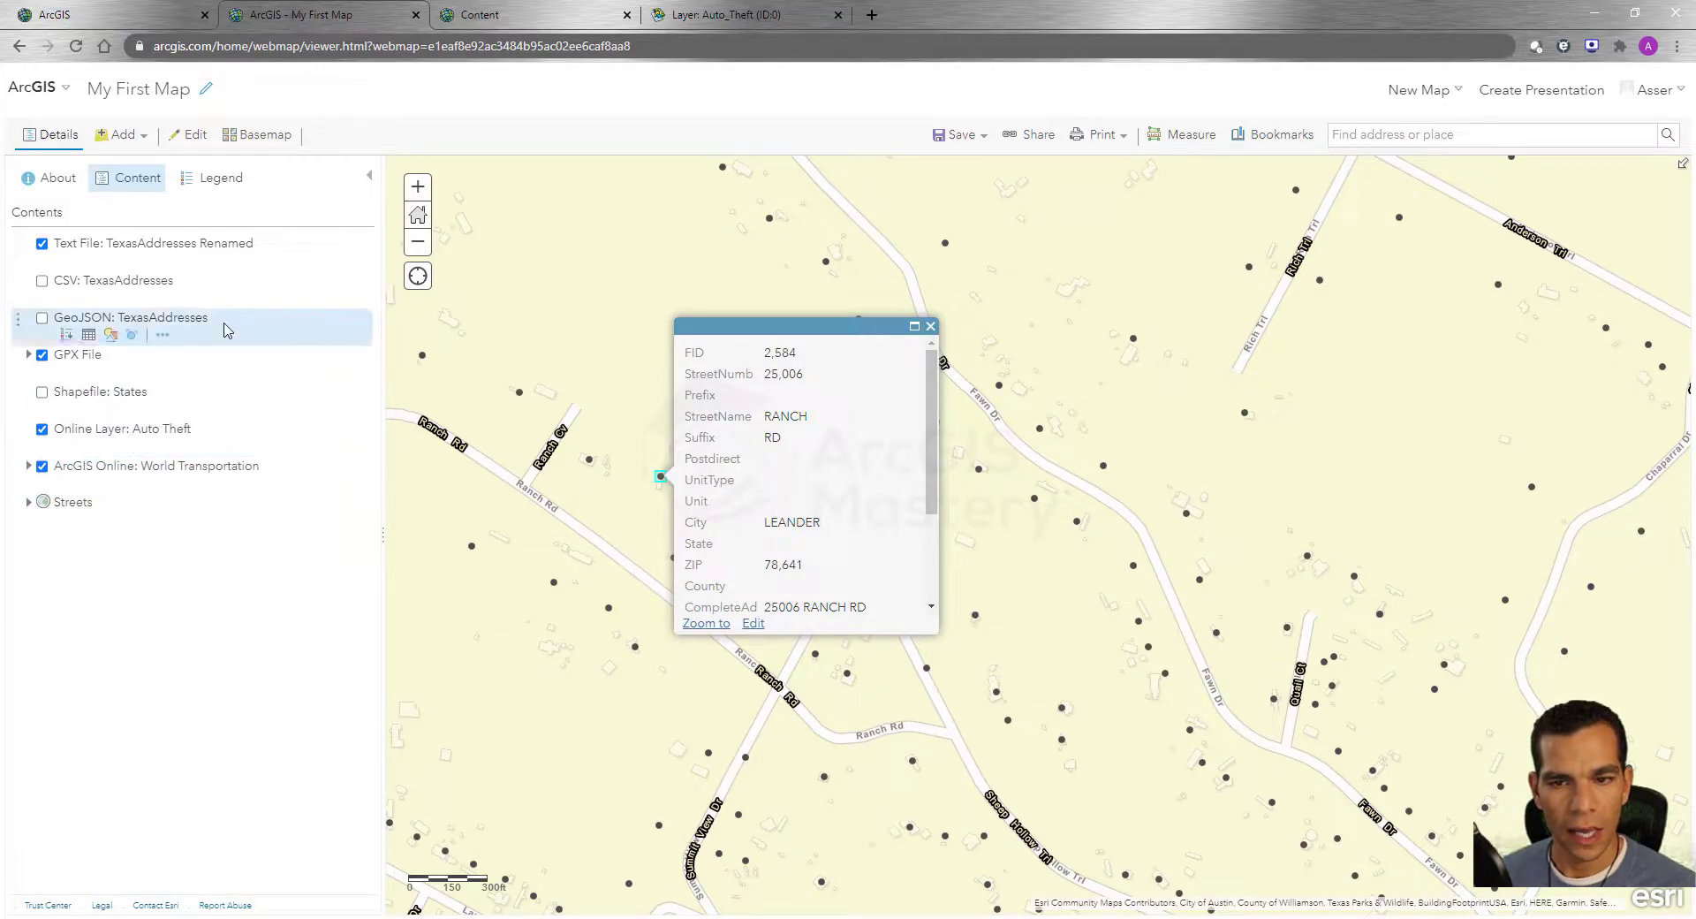
Step: Start Create Labels on TexasAddresses Renamed, keeping StreetName as the label text
{"action": "left_click", "coordinate": [163, 261]}
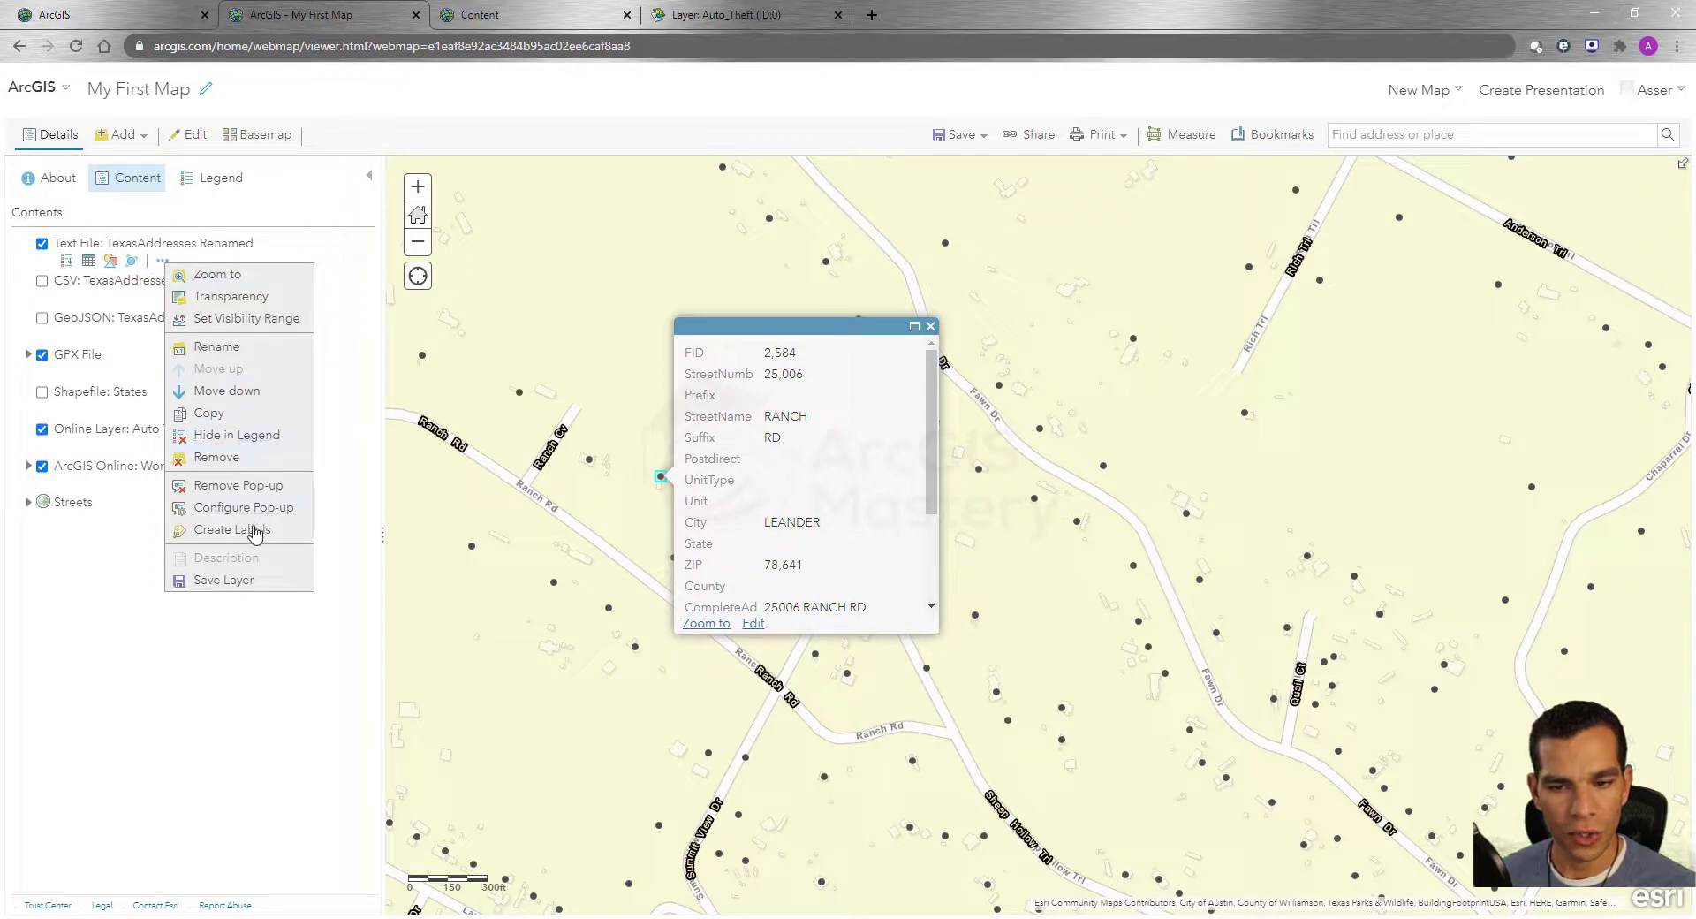
{"action": "left_click", "coordinate": [163, 260]}
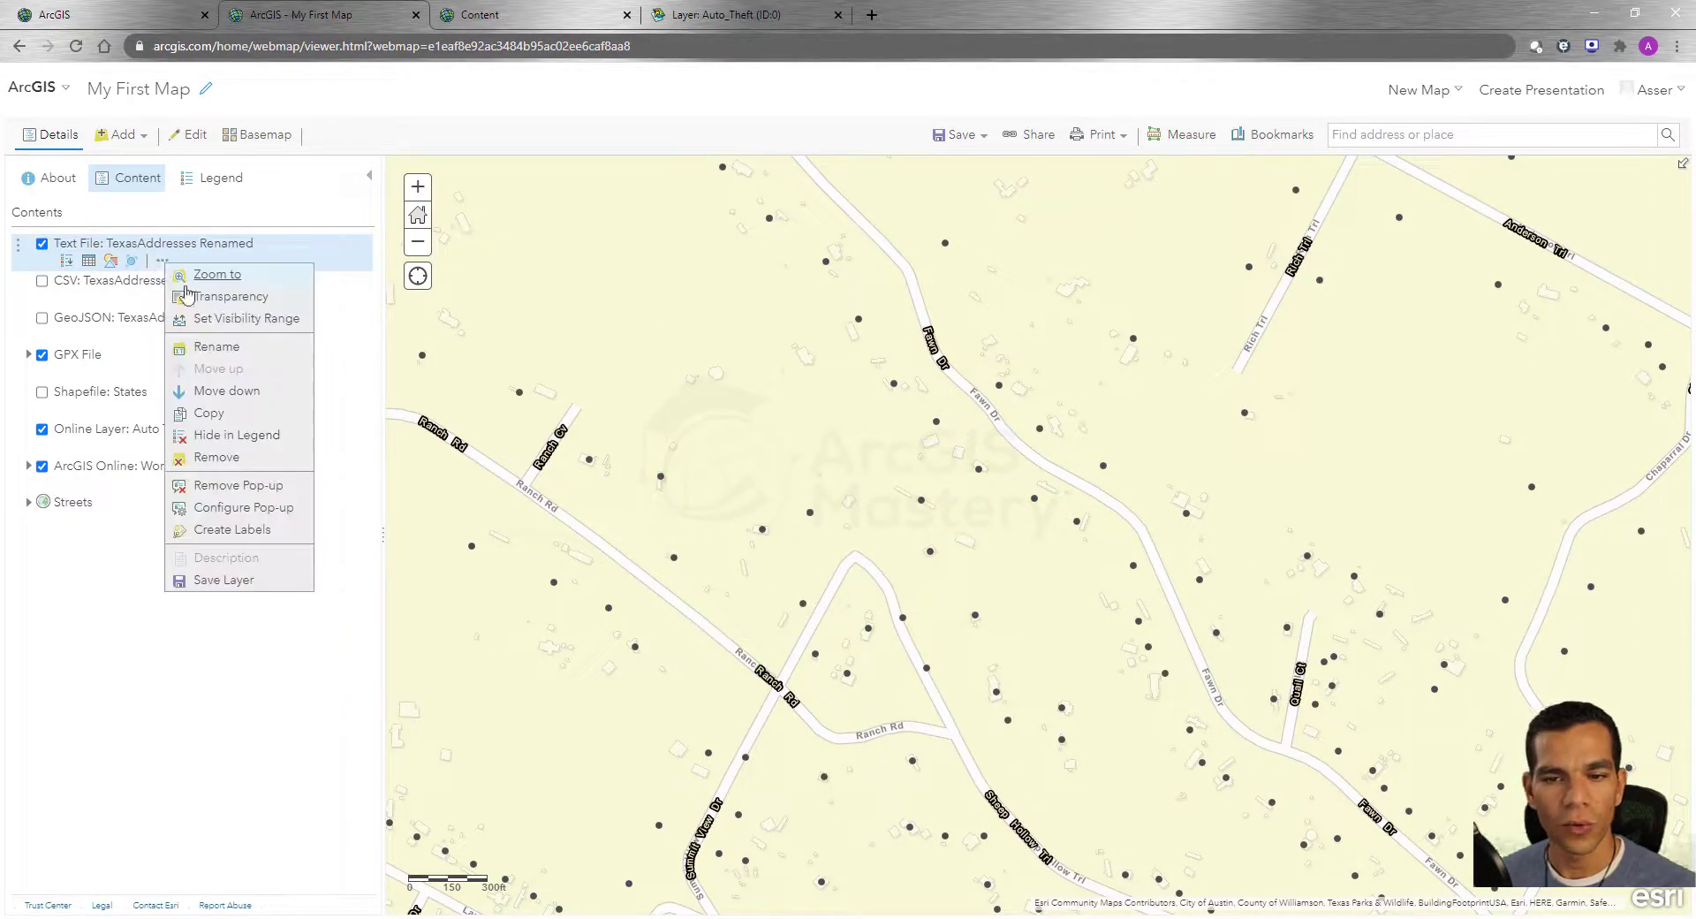
{"action": "left_click", "coordinate": [225, 535]}
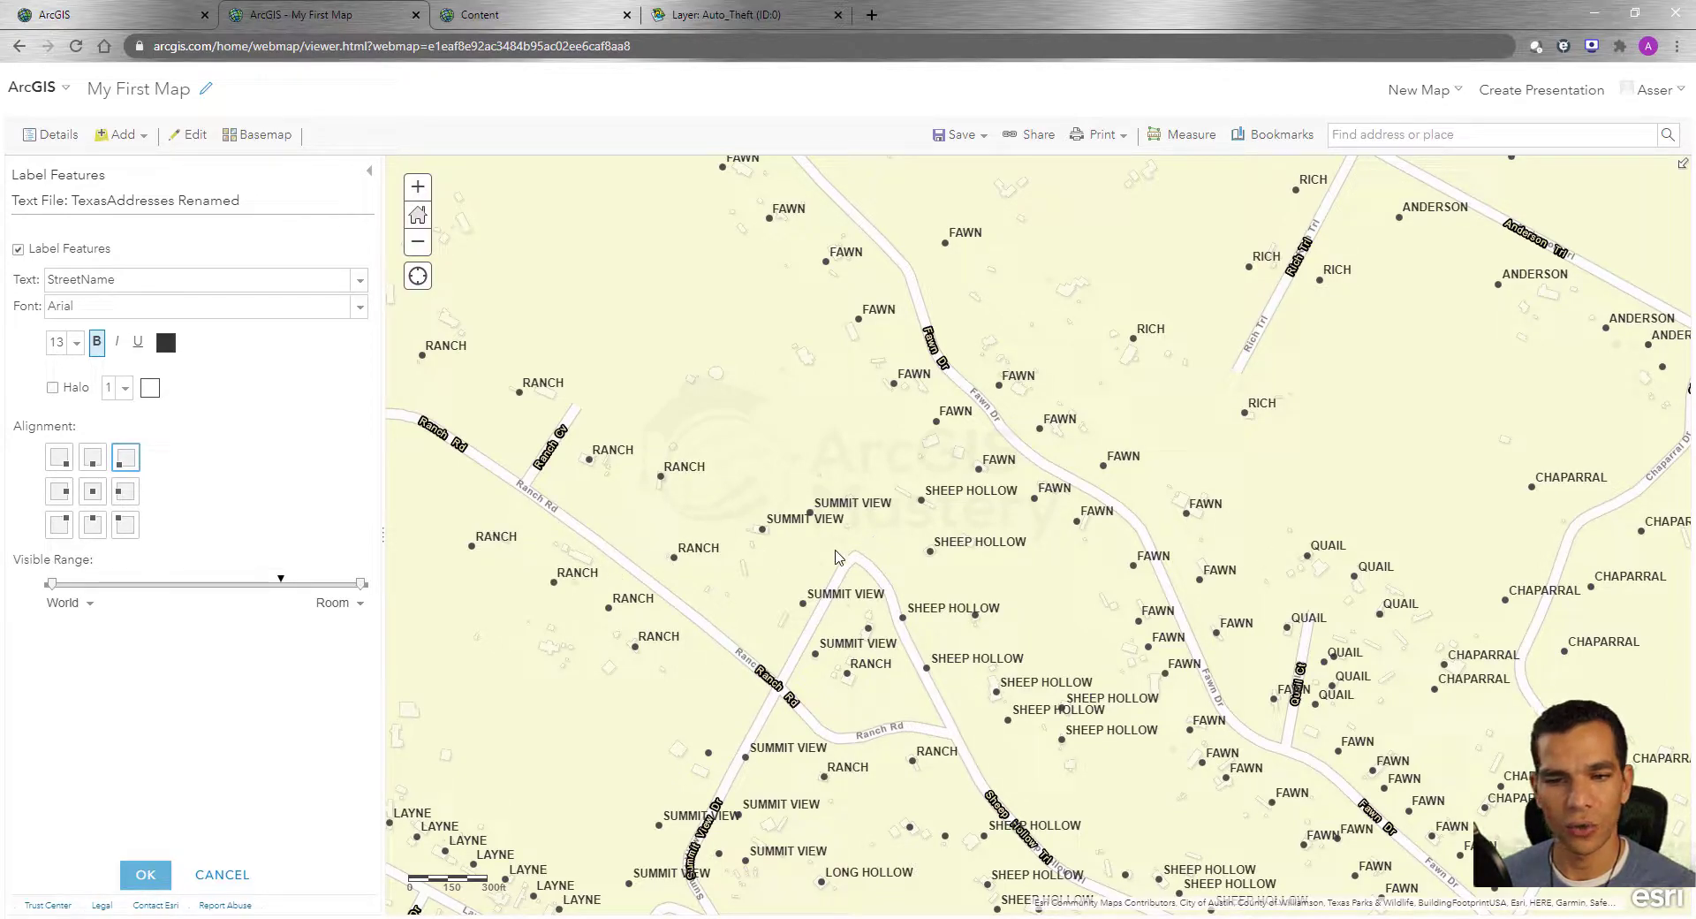
{"action": "left_click", "coordinate": [361, 281]}
{"action": "left_click", "coordinate": [361, 282]}
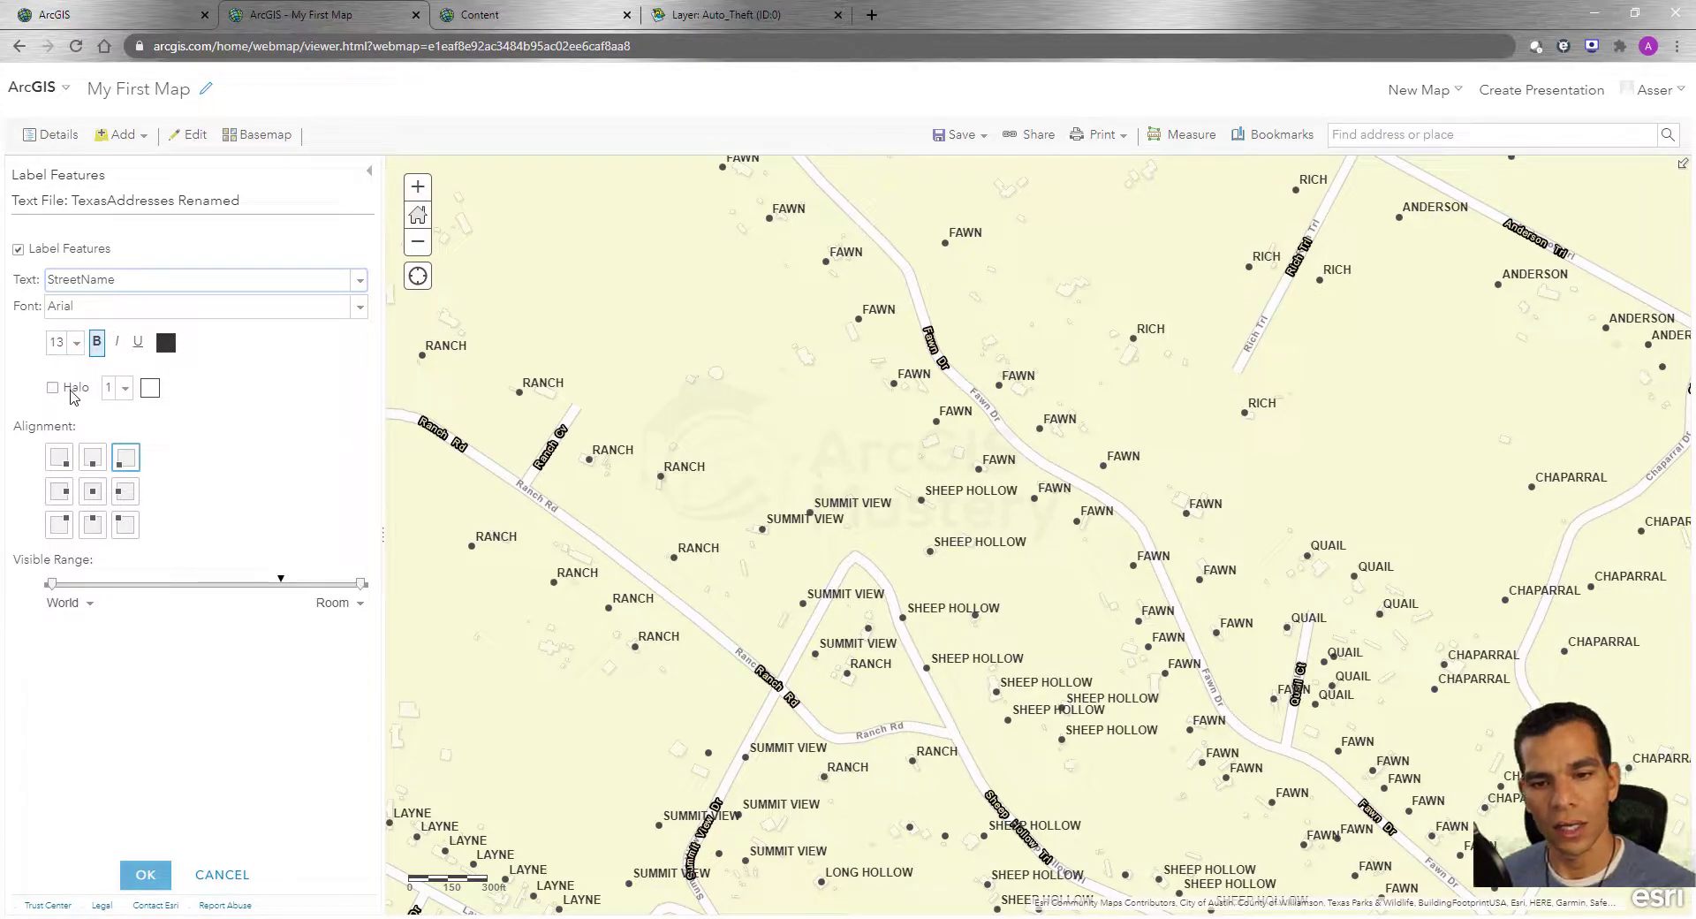
Step: Try lower-left, centred and upper-right label placements, then discard the StreetName labels
{"action": "left_click", "coordinate": [59, 524]}
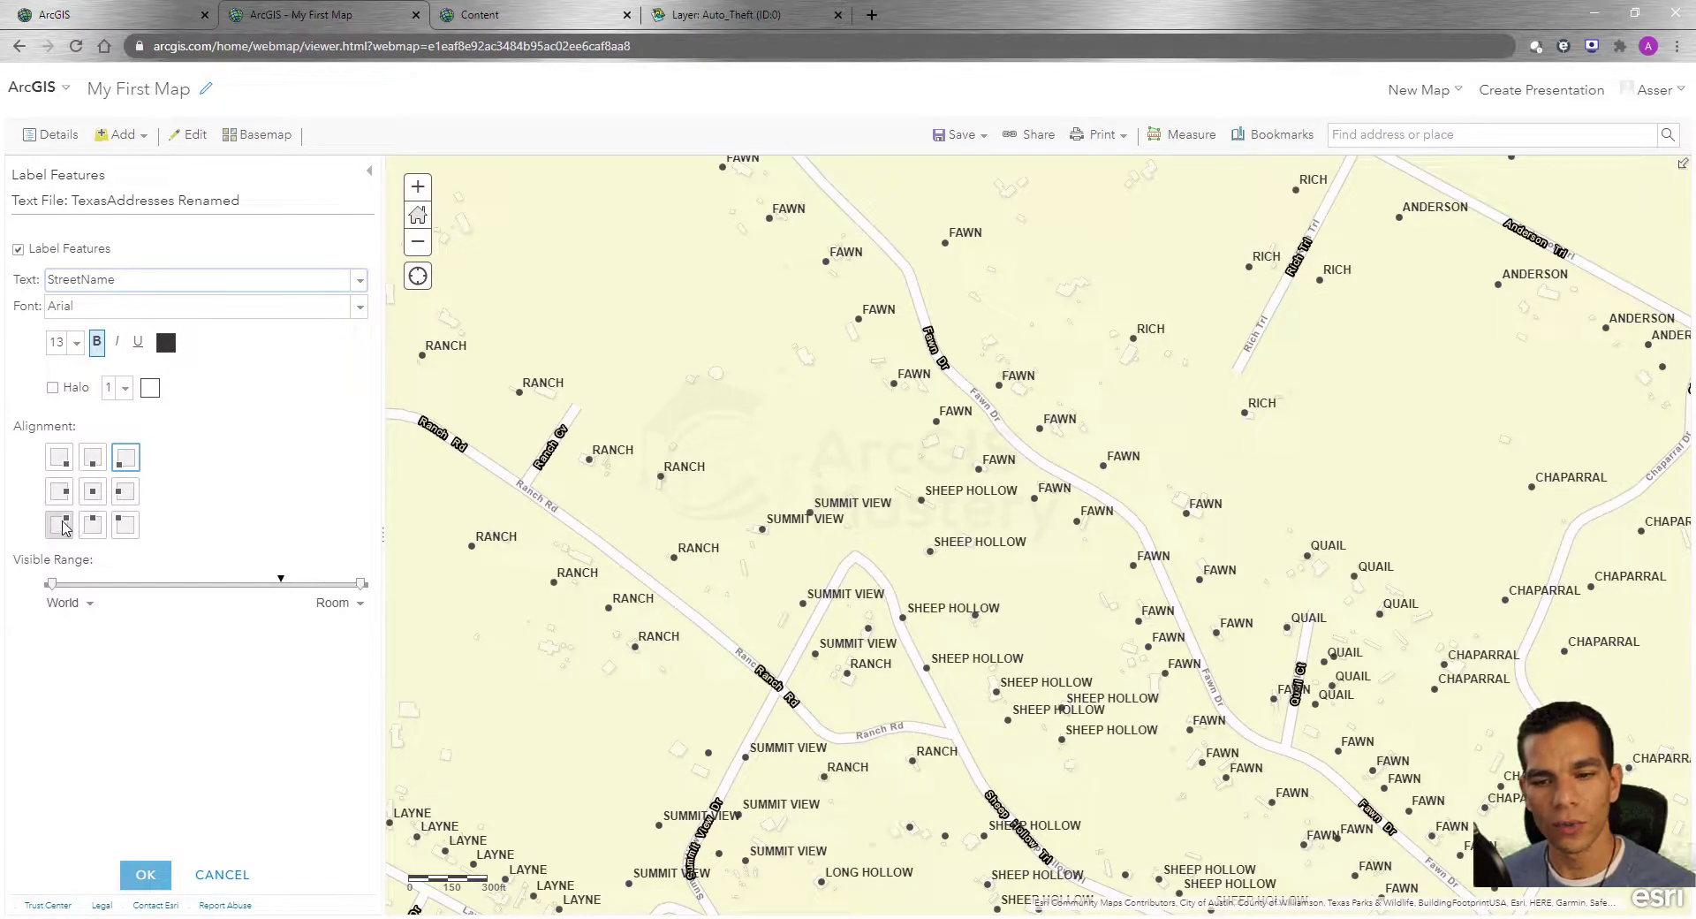
{"action": "left_click", "coordinate": [93, 523]}
{"action": "left_click", "coordinate": [93, 490]}
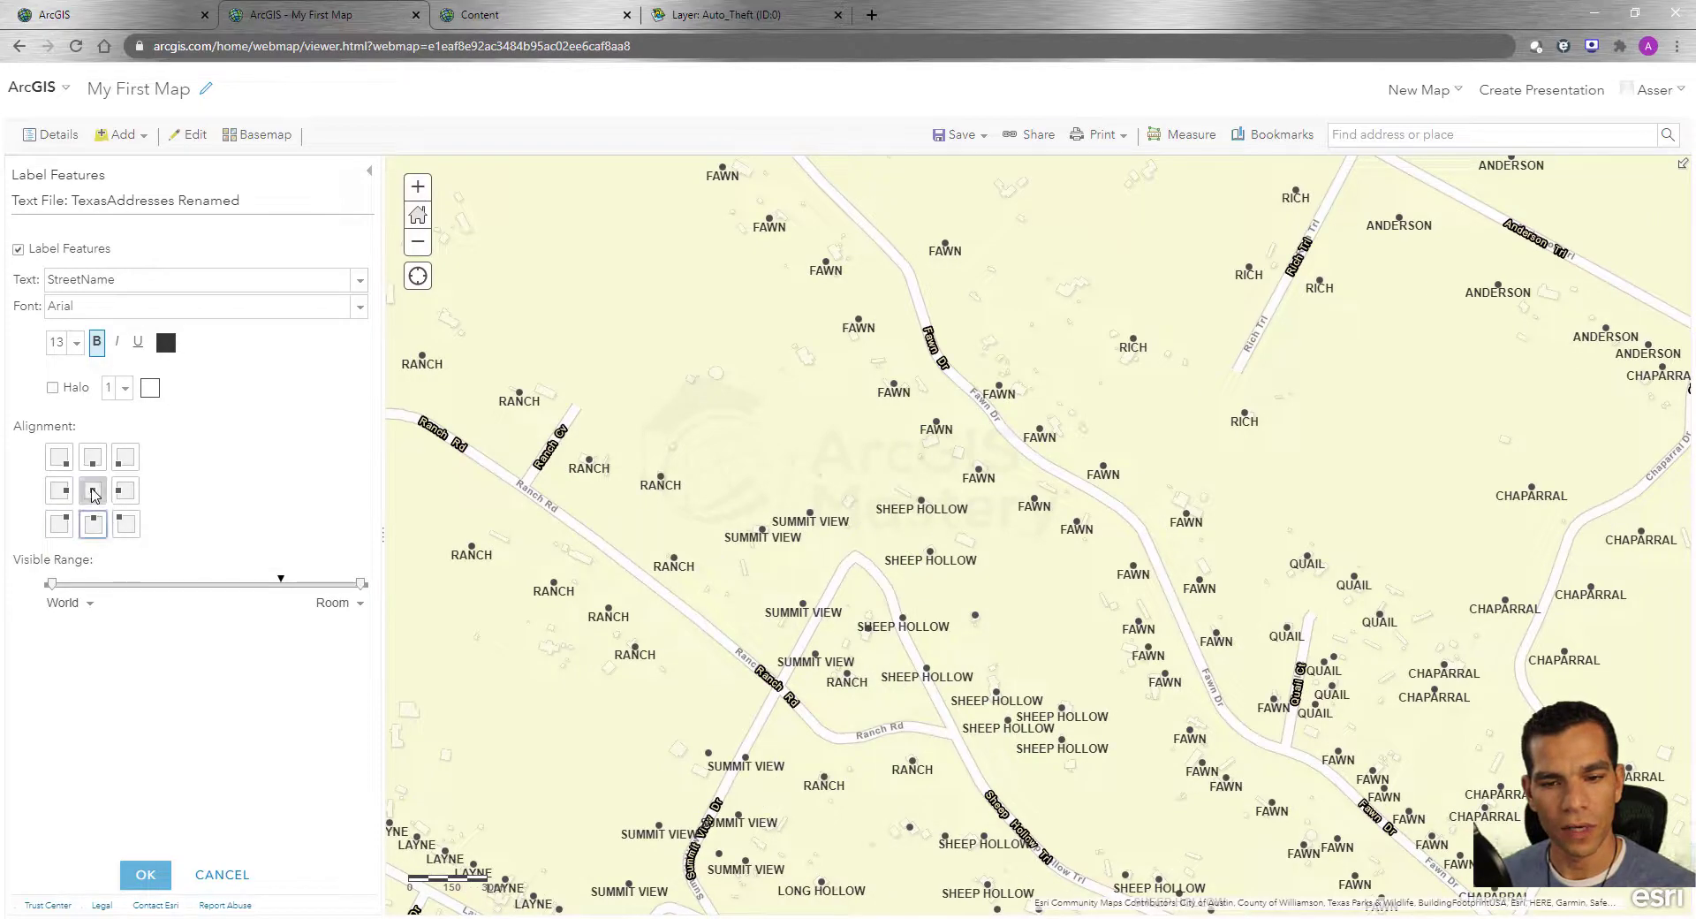
{"action": "left_click", "coordinate": [124, 491]}
{"action": "left_click", "coordinate": [125, 460]}
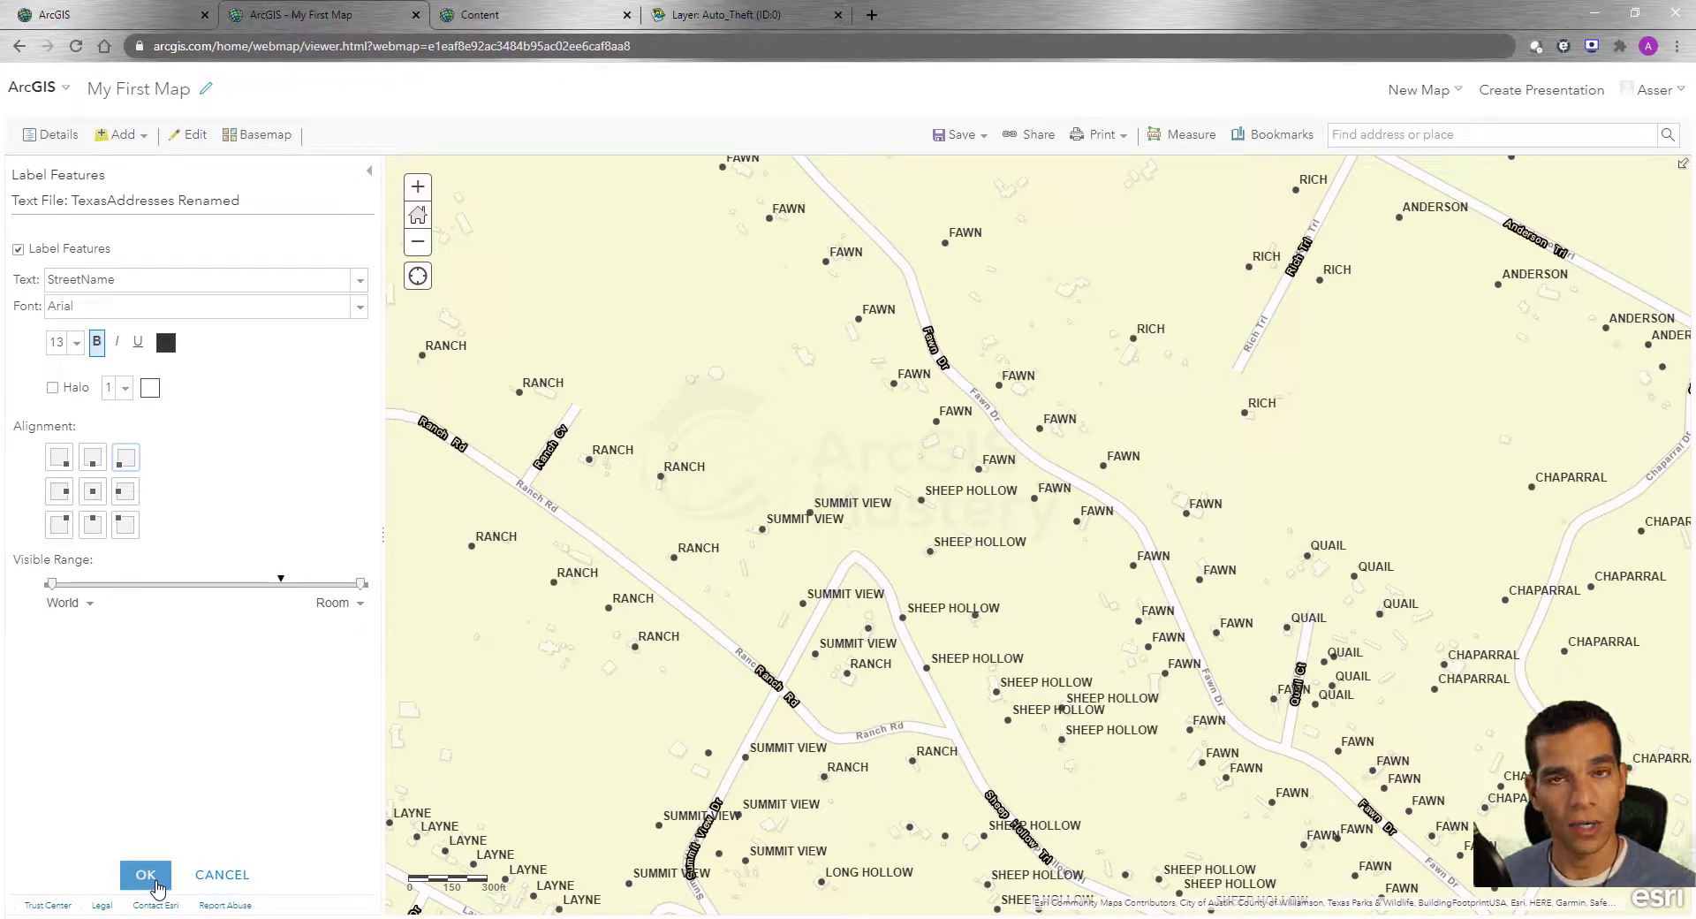
{"action": "left_click", "coordinate": [226, 874]}
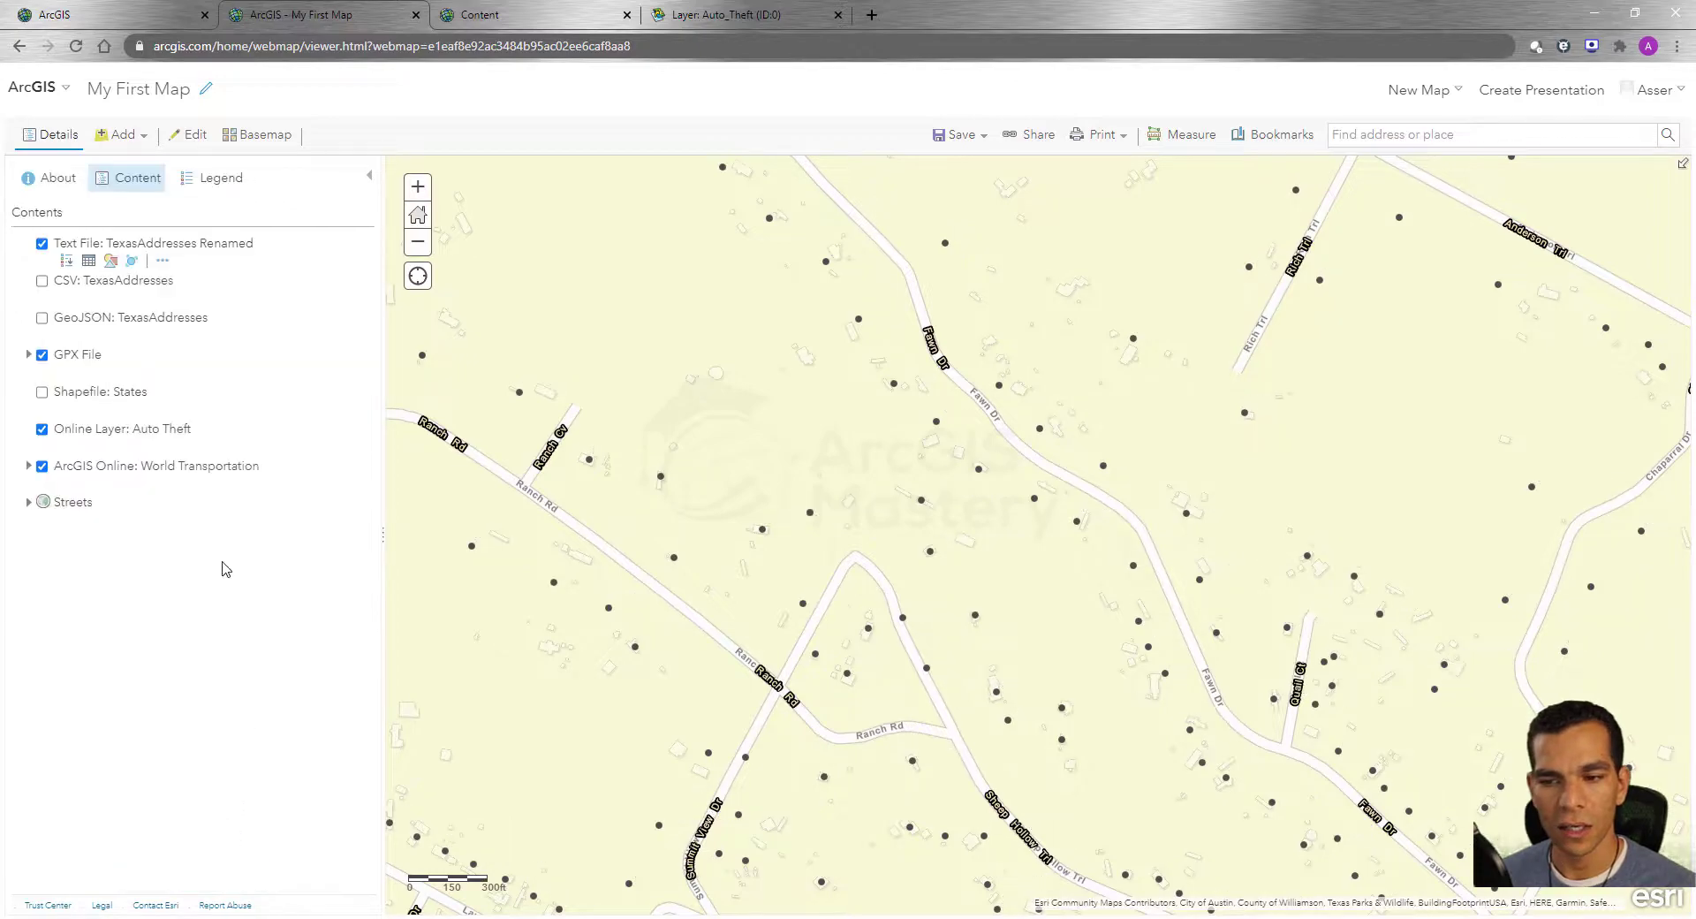
Step: Show the Auto Theft layer's options, including Description and Refresh Interval
{"action": "left_click", "coordinate": [164, 261]}
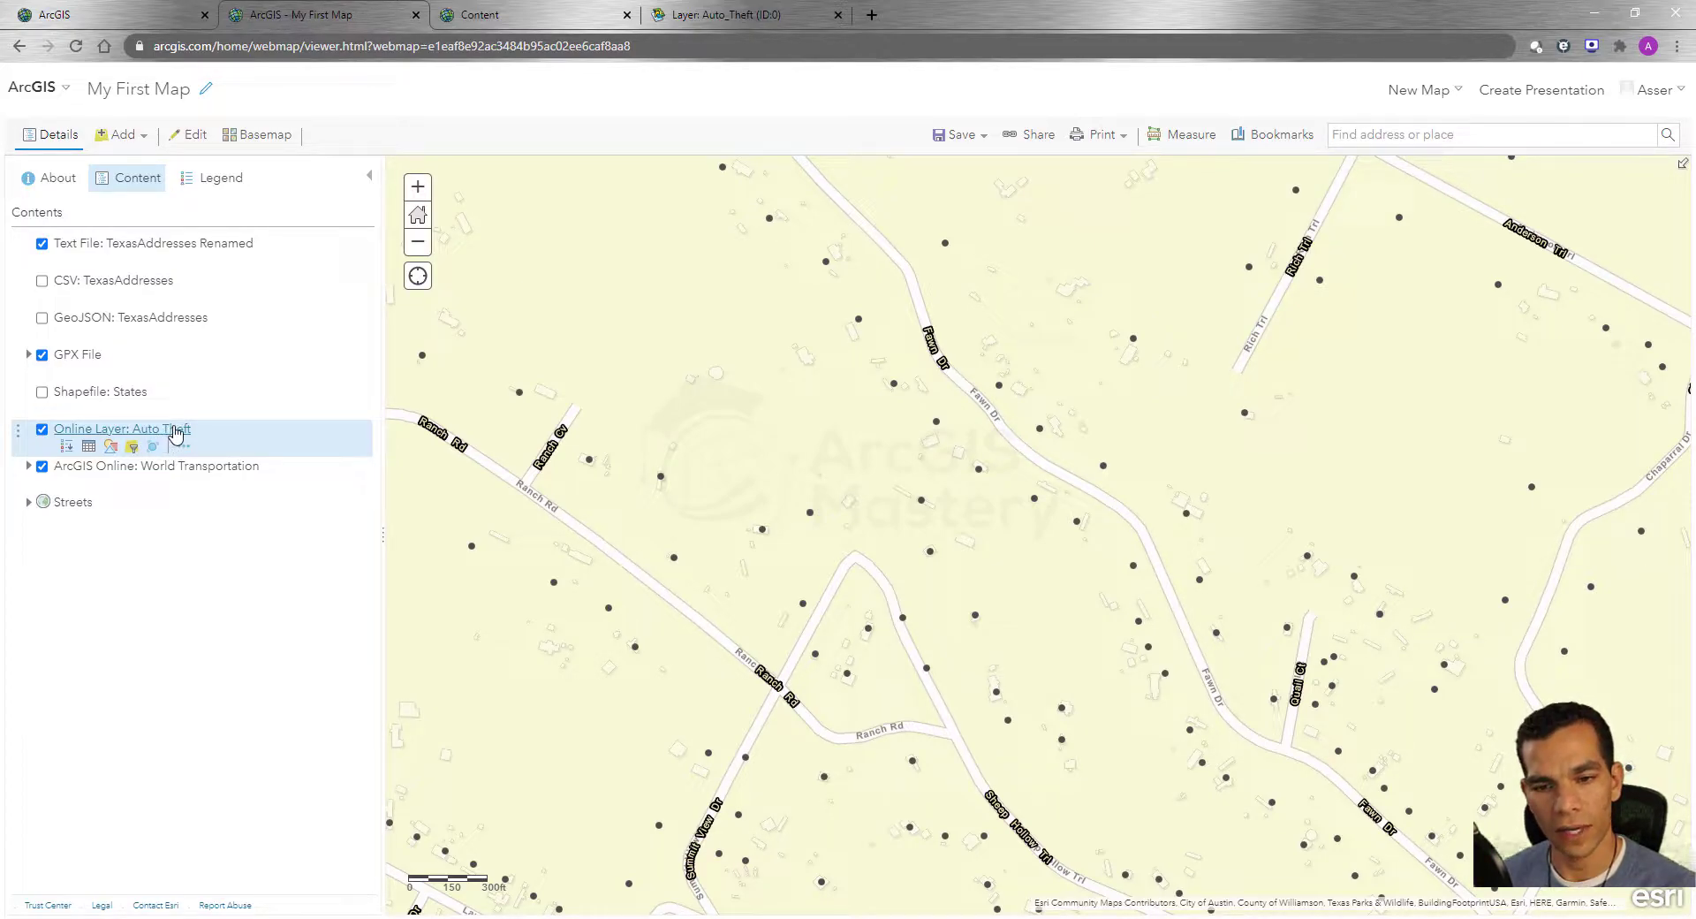
{"action": "left_click", "coordinate": [183, 446]}
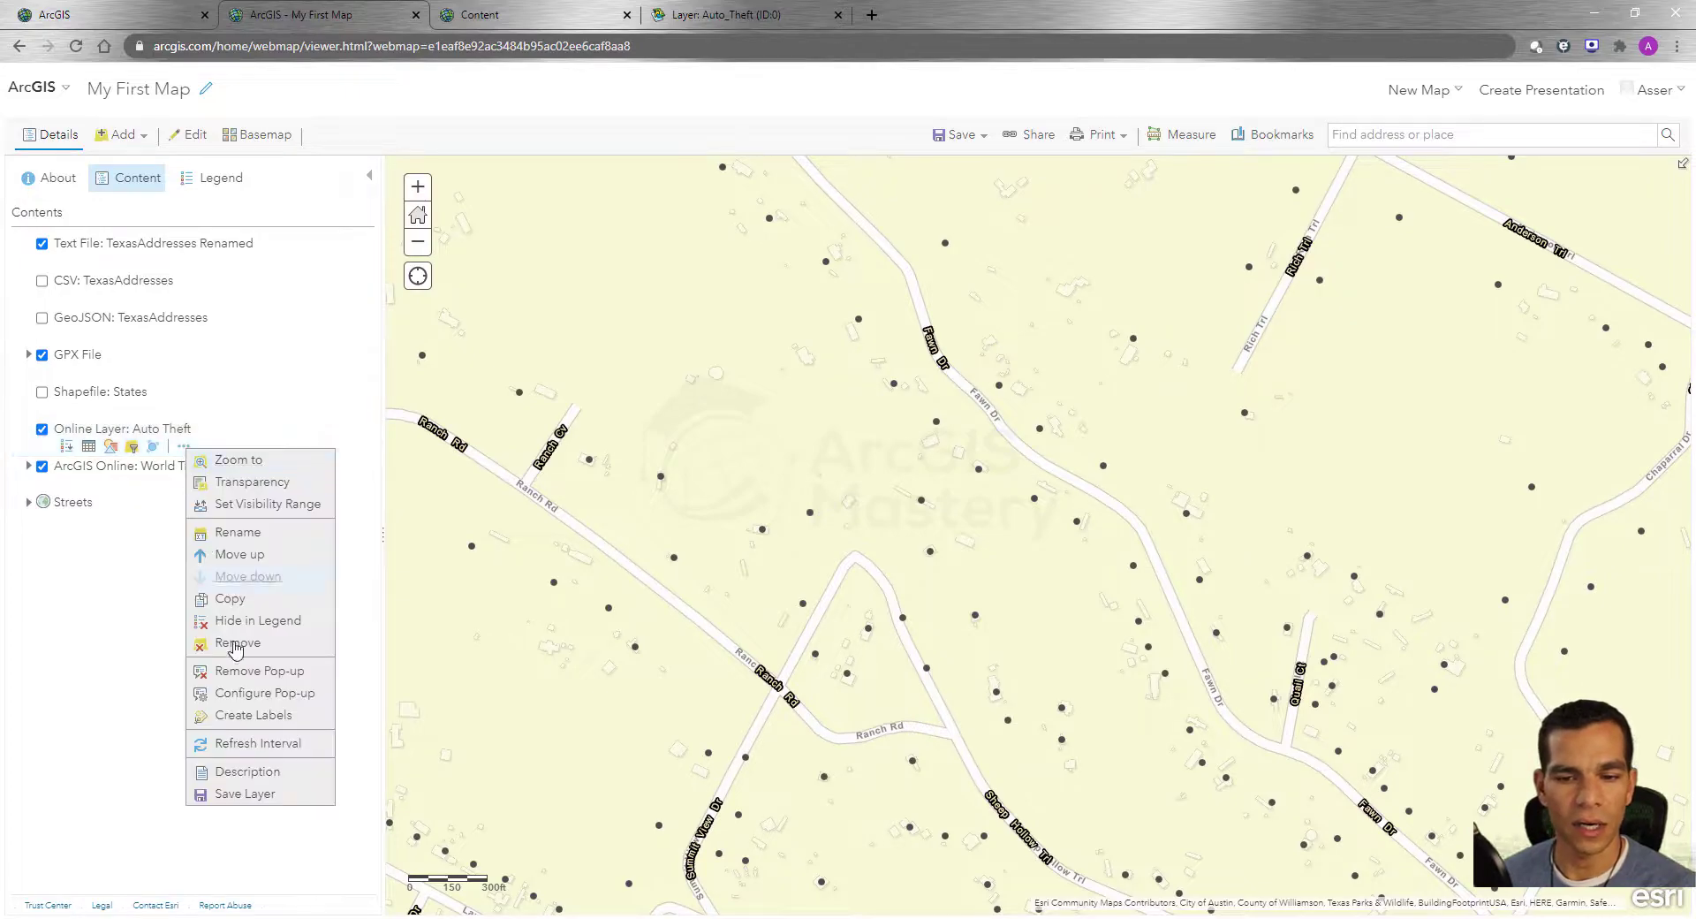
Step: Review the Auto_Theft REST service page's fields and operations, then go back to My First Map
{"action": "left_click", "coordinate": [245, 772]}
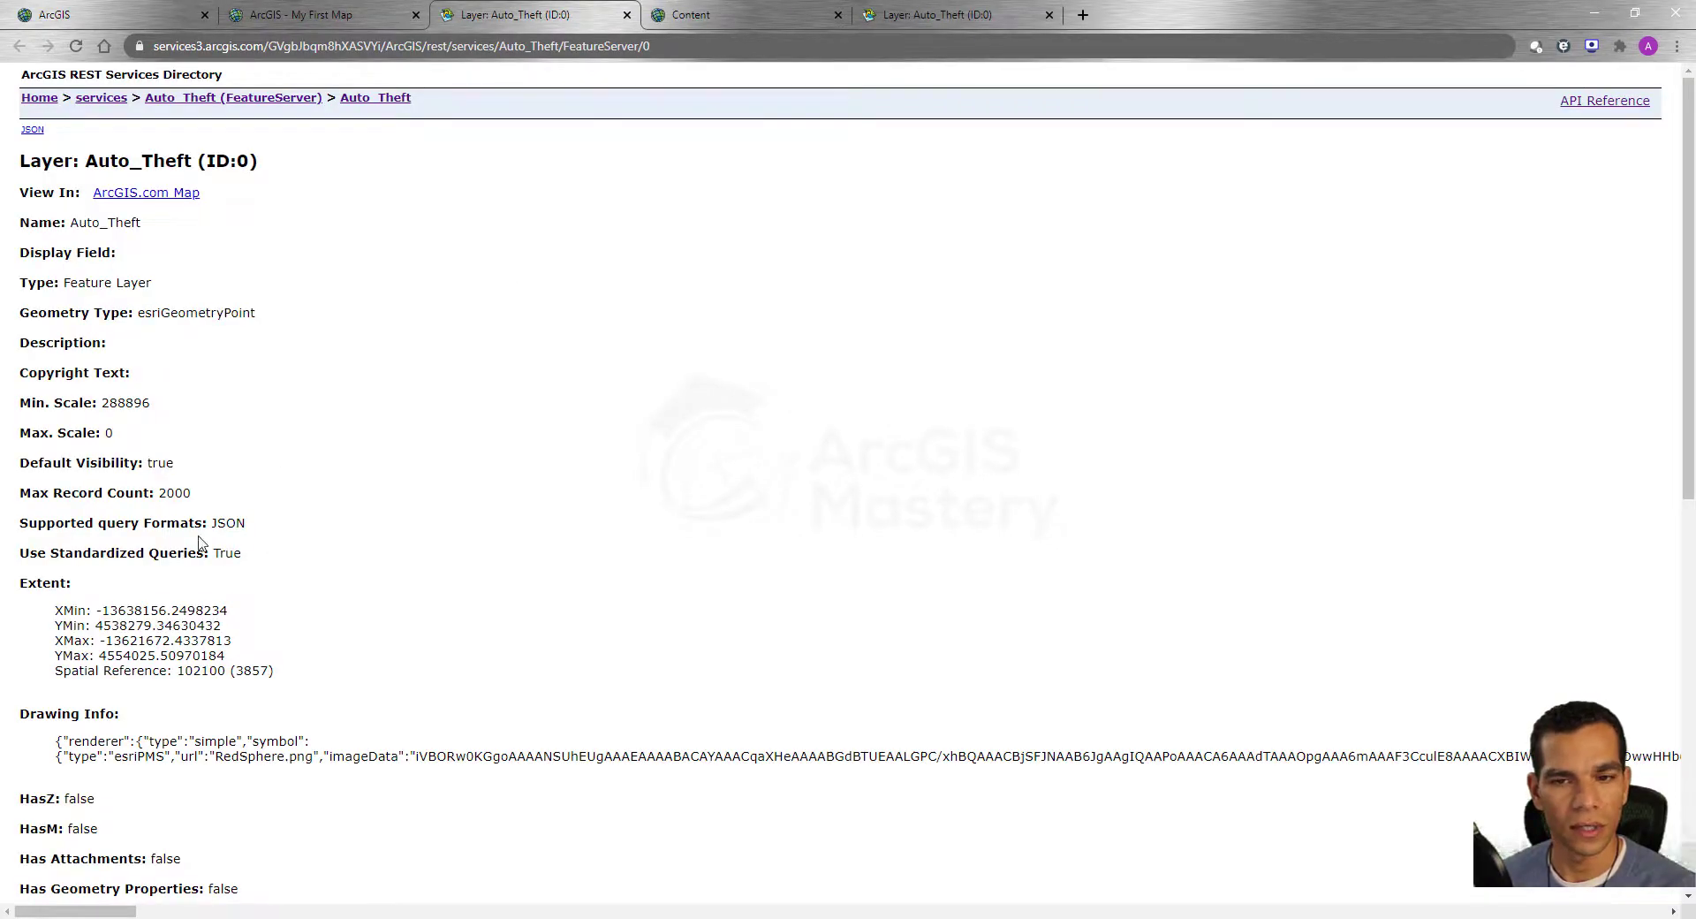
{"action": "scroll", "coordinate": [316, 446], "scroll_direction": "down", "scroll_amount": 6}
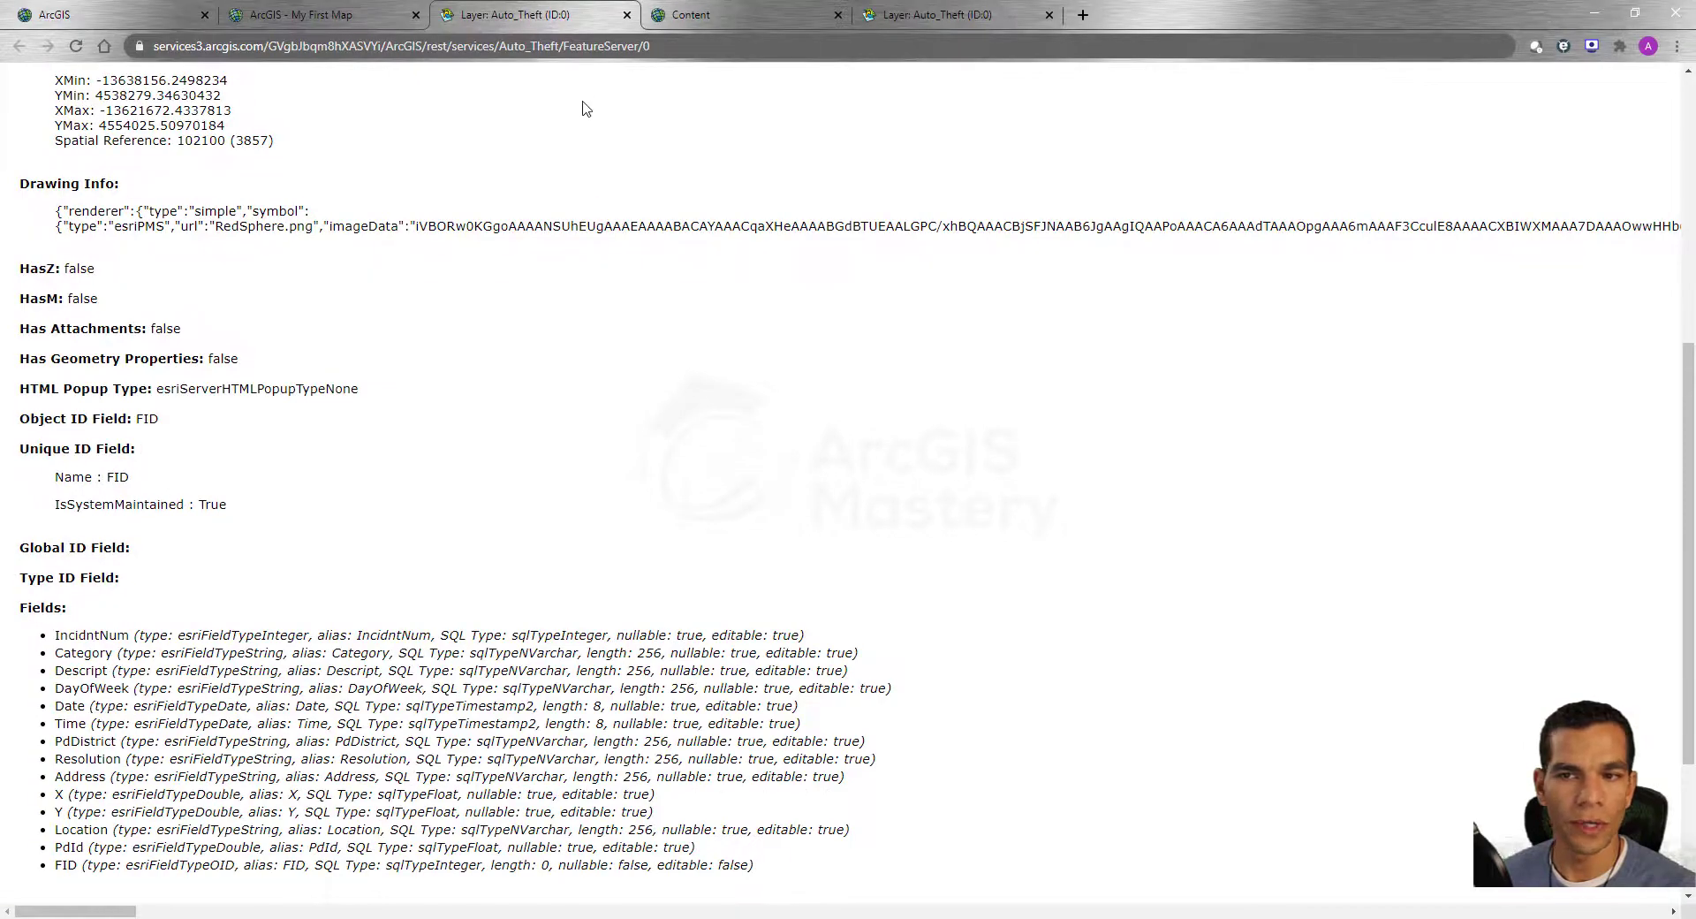
{"action": "scroll", "coordinate": [522, 292], "scroll_direction": "down", "scroll_amount": 3}
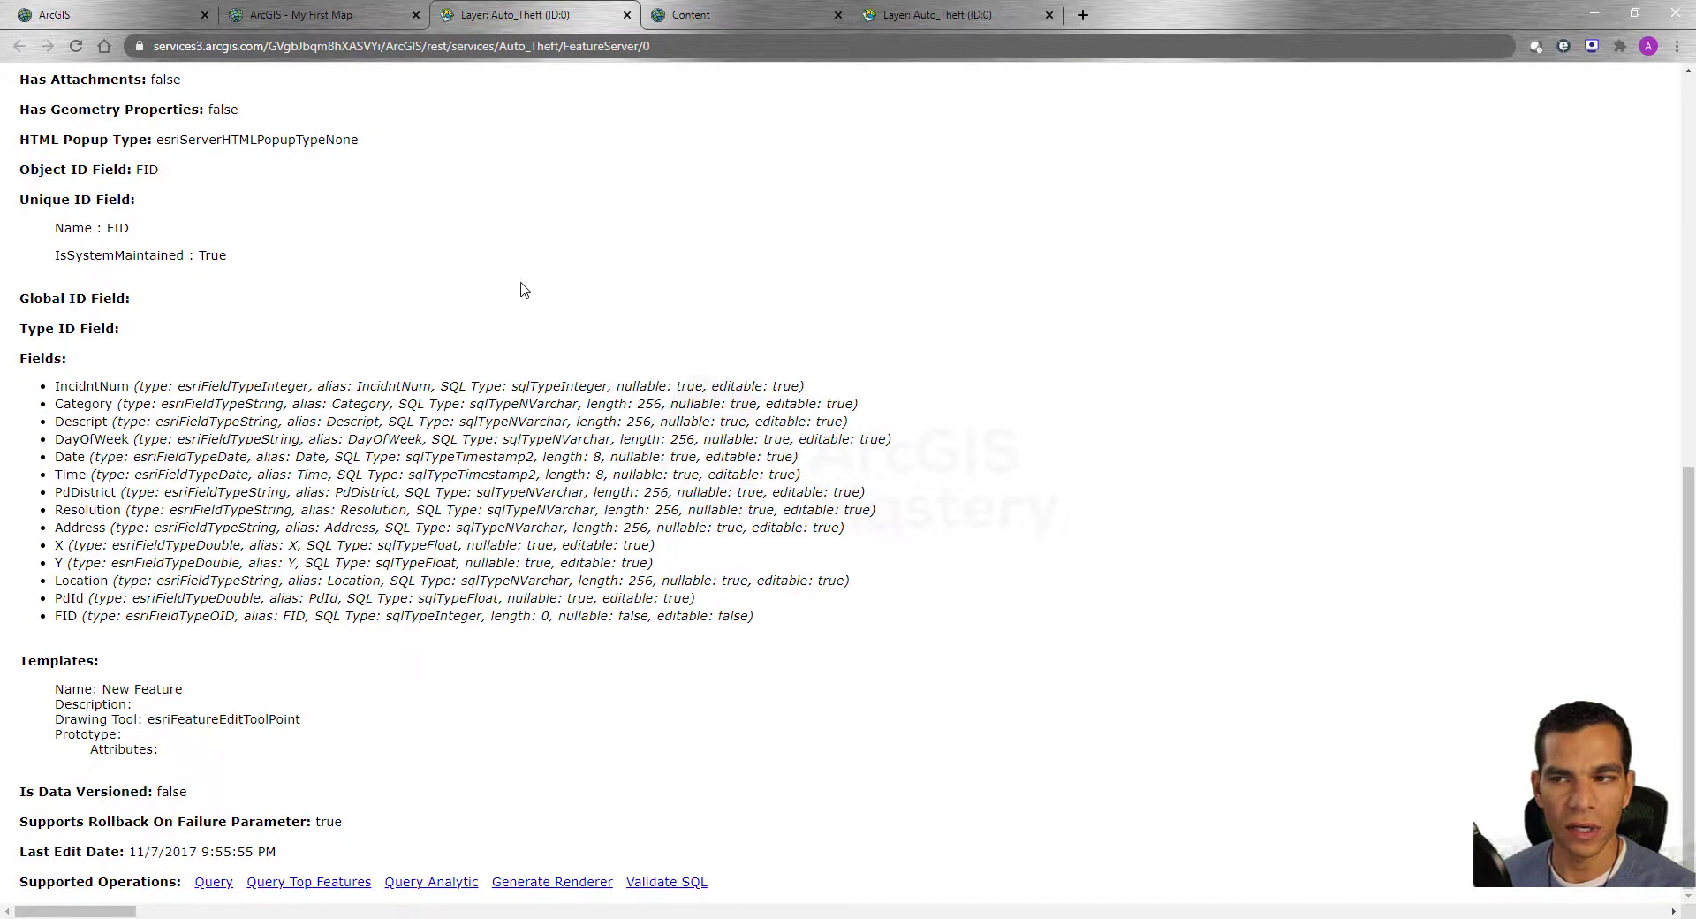
{"action": "scroll", "coordinate": [510, 281], "scroll_direction": "up", "scroll_amount": 5}
{"action": "left_click", "coordinate": [648, 46]}
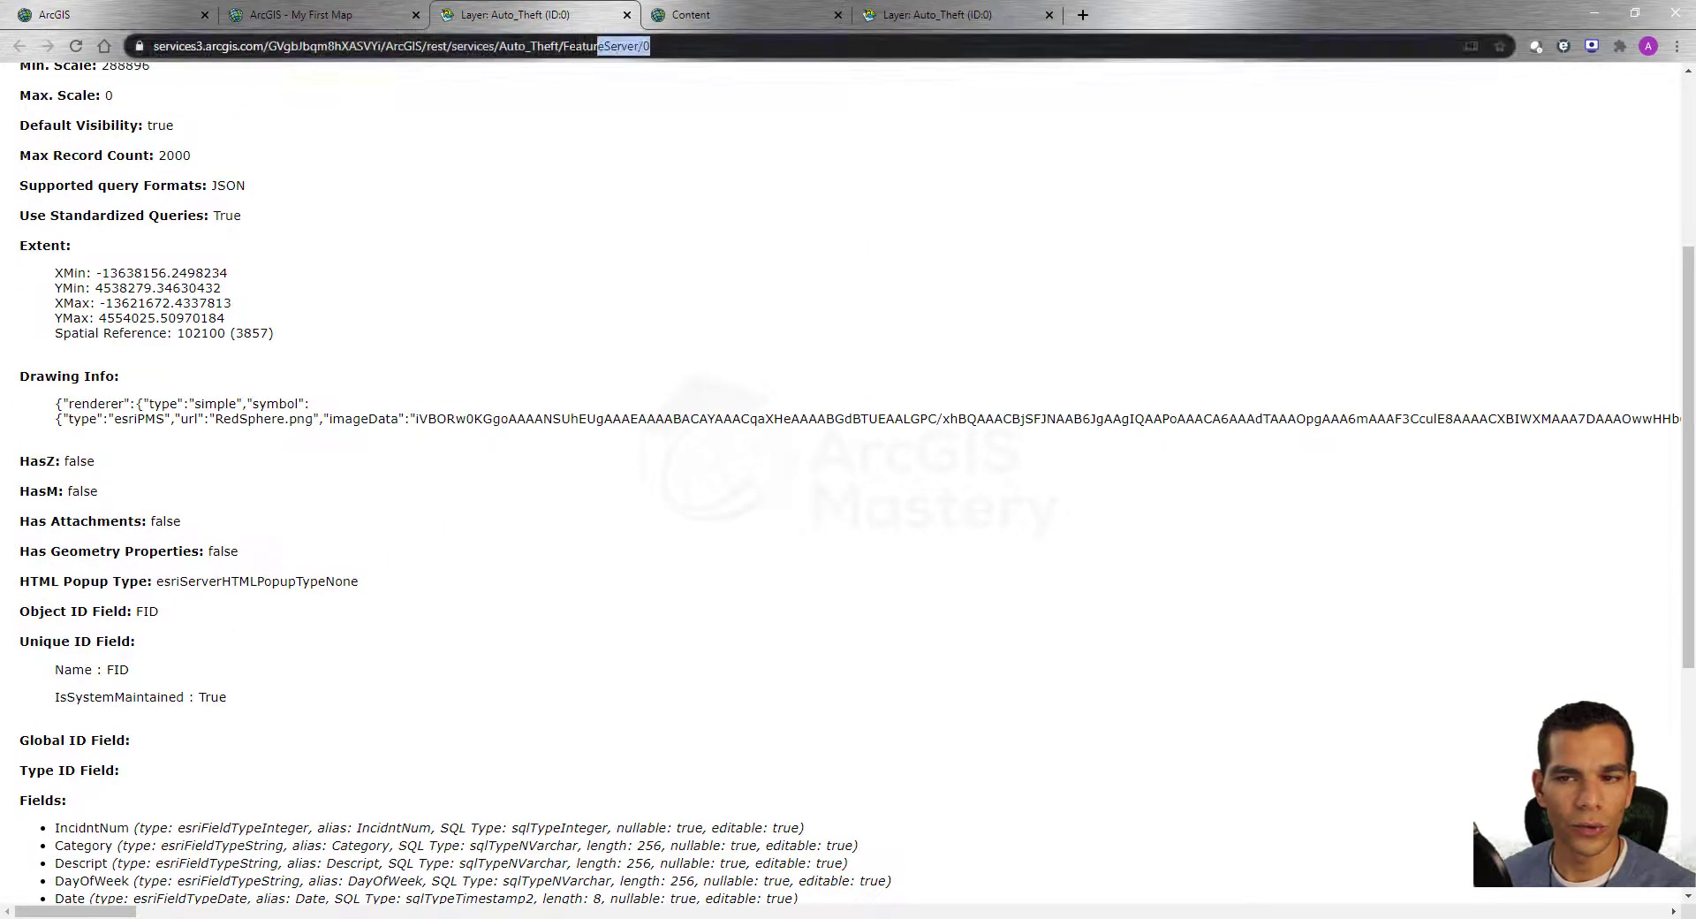
{"action": "scroll", "coordinate": [254, 325], "scroll_direction": "up", "scroll_amount": 5}
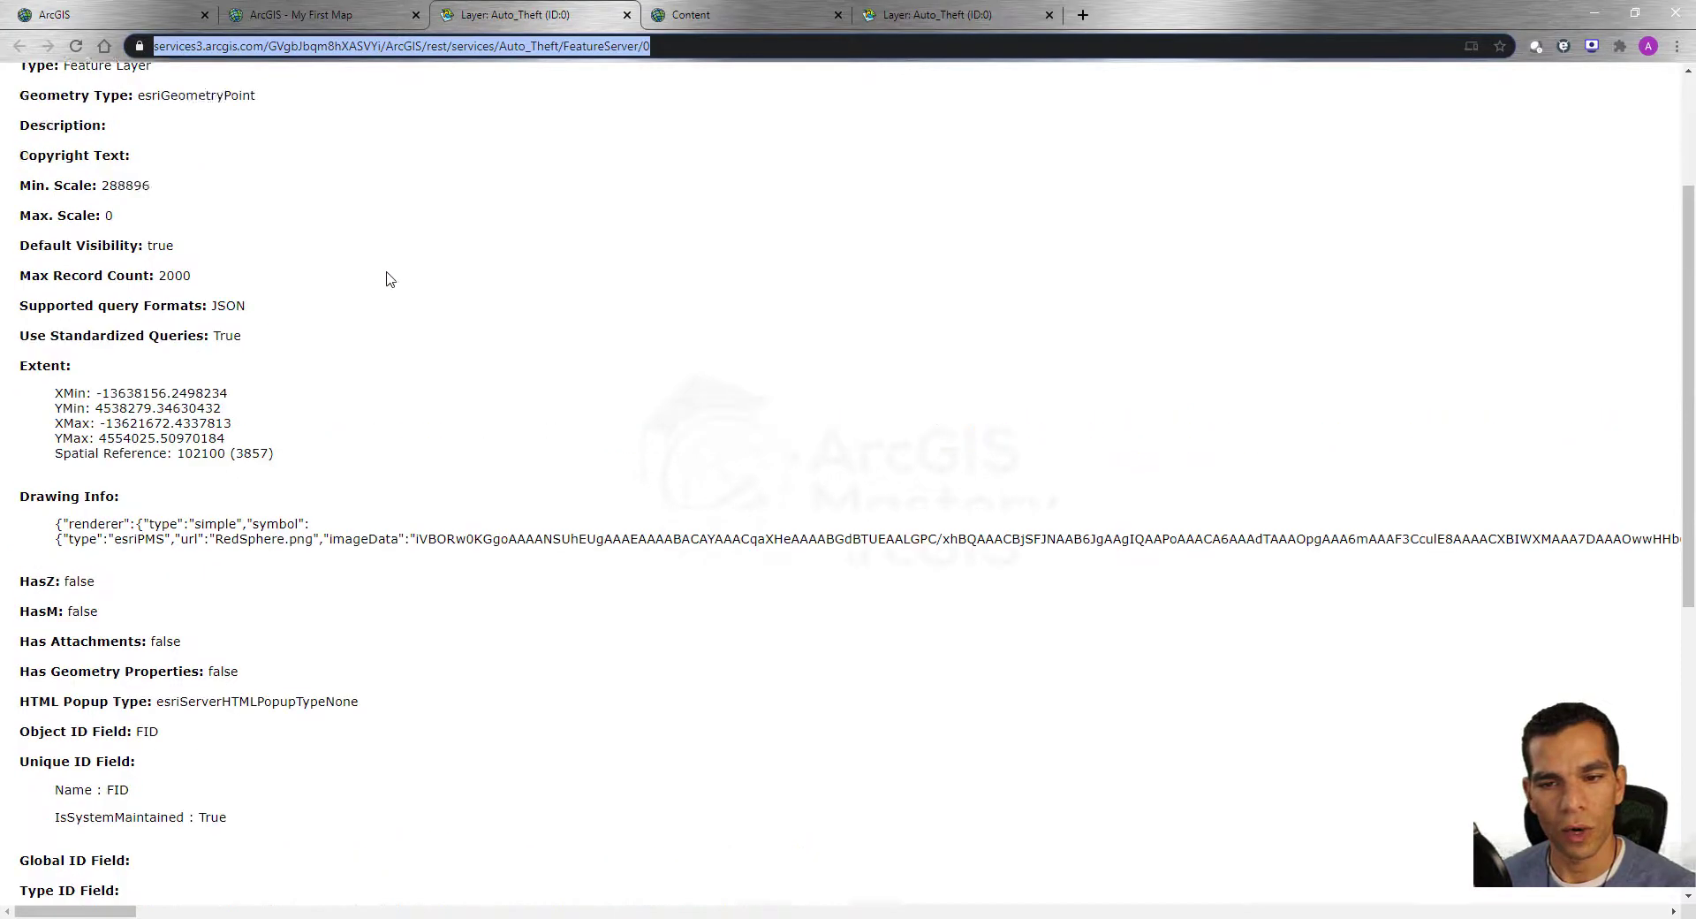
{"action": "left_click", "coordinate": [300, 14]}
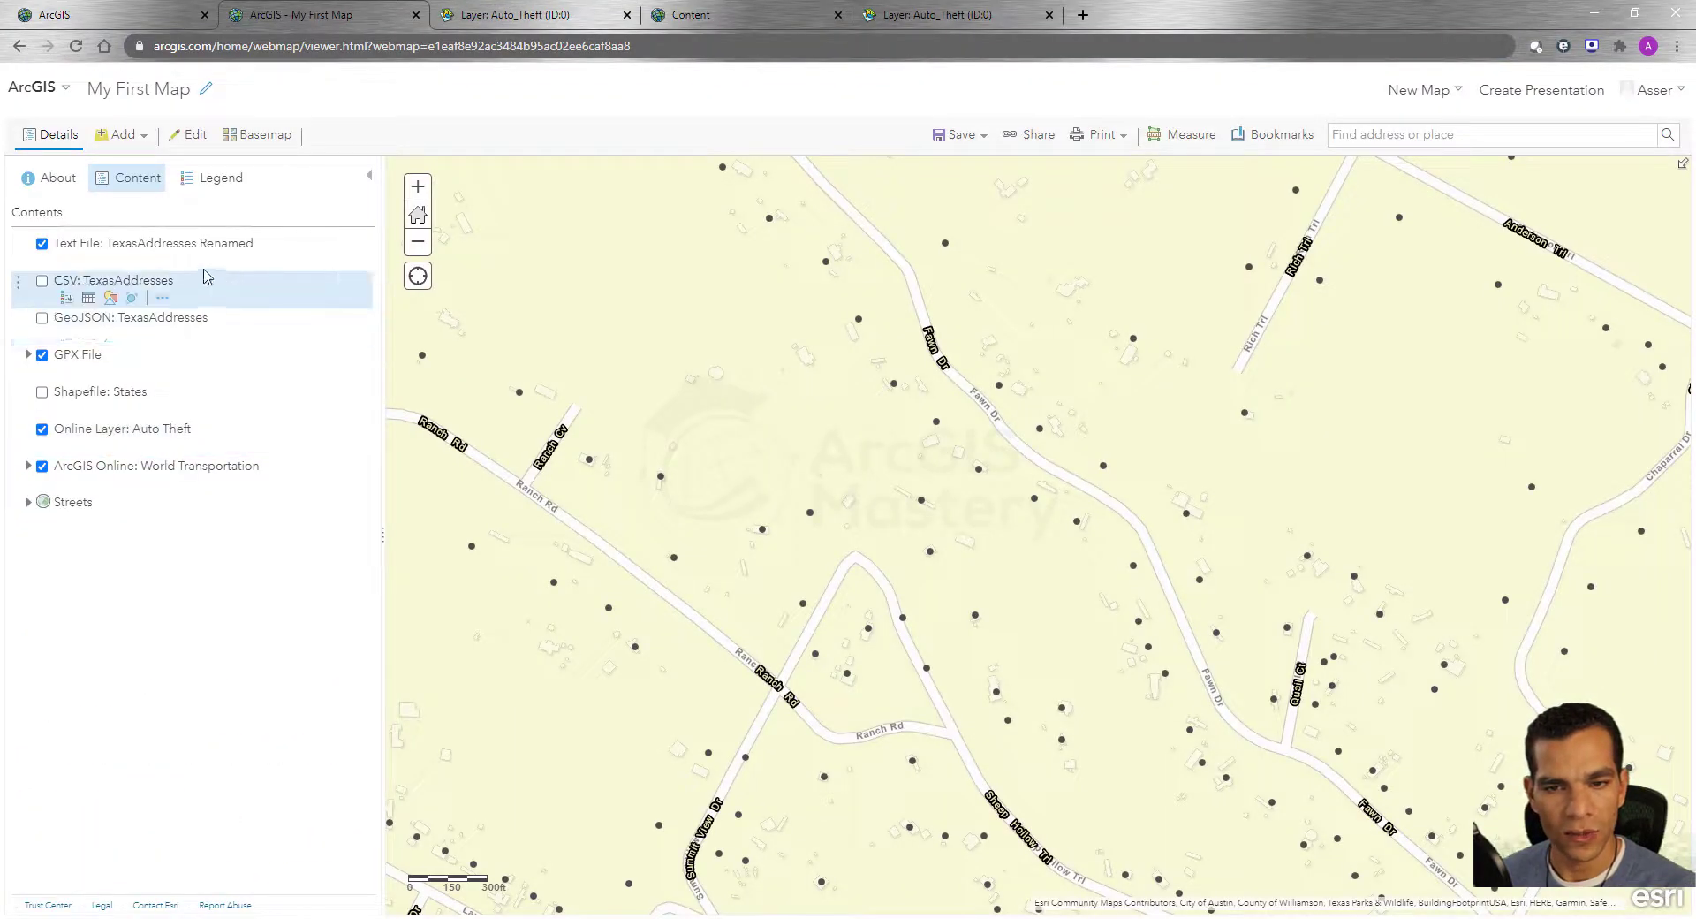
Step: Use Save Layer to create a My Content item from TexasAddresses Renamed, tagged Texas
{"action": "left_click", "coordinate": [163, 261]}
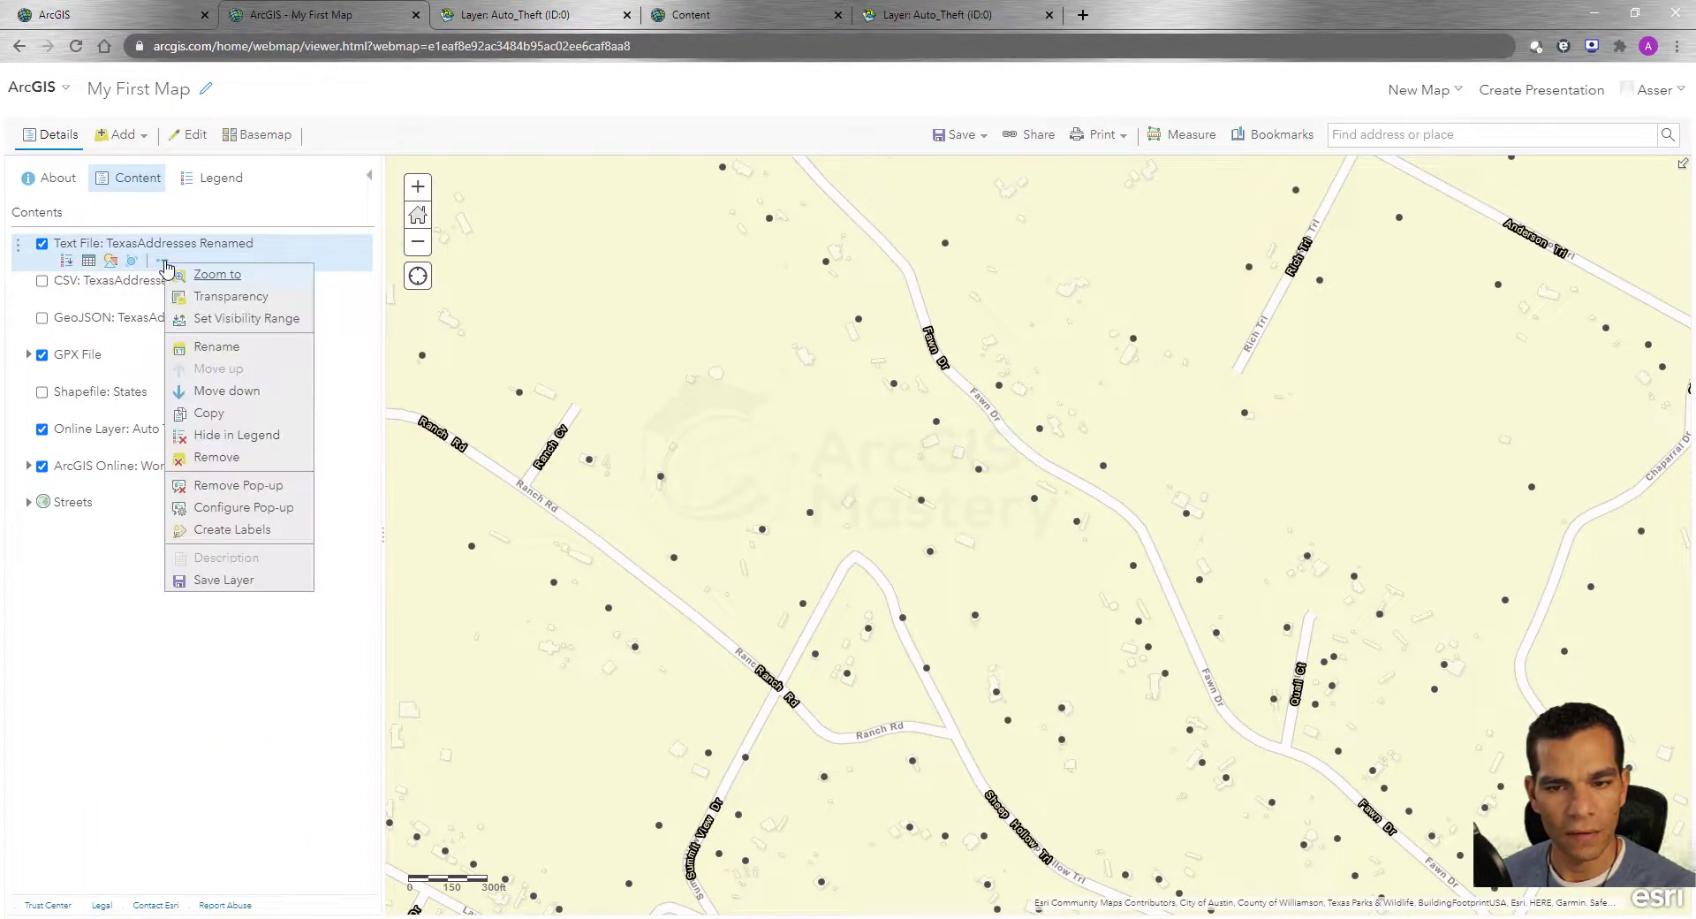
{"action": "left_click", "coordinate": [224, 580]}
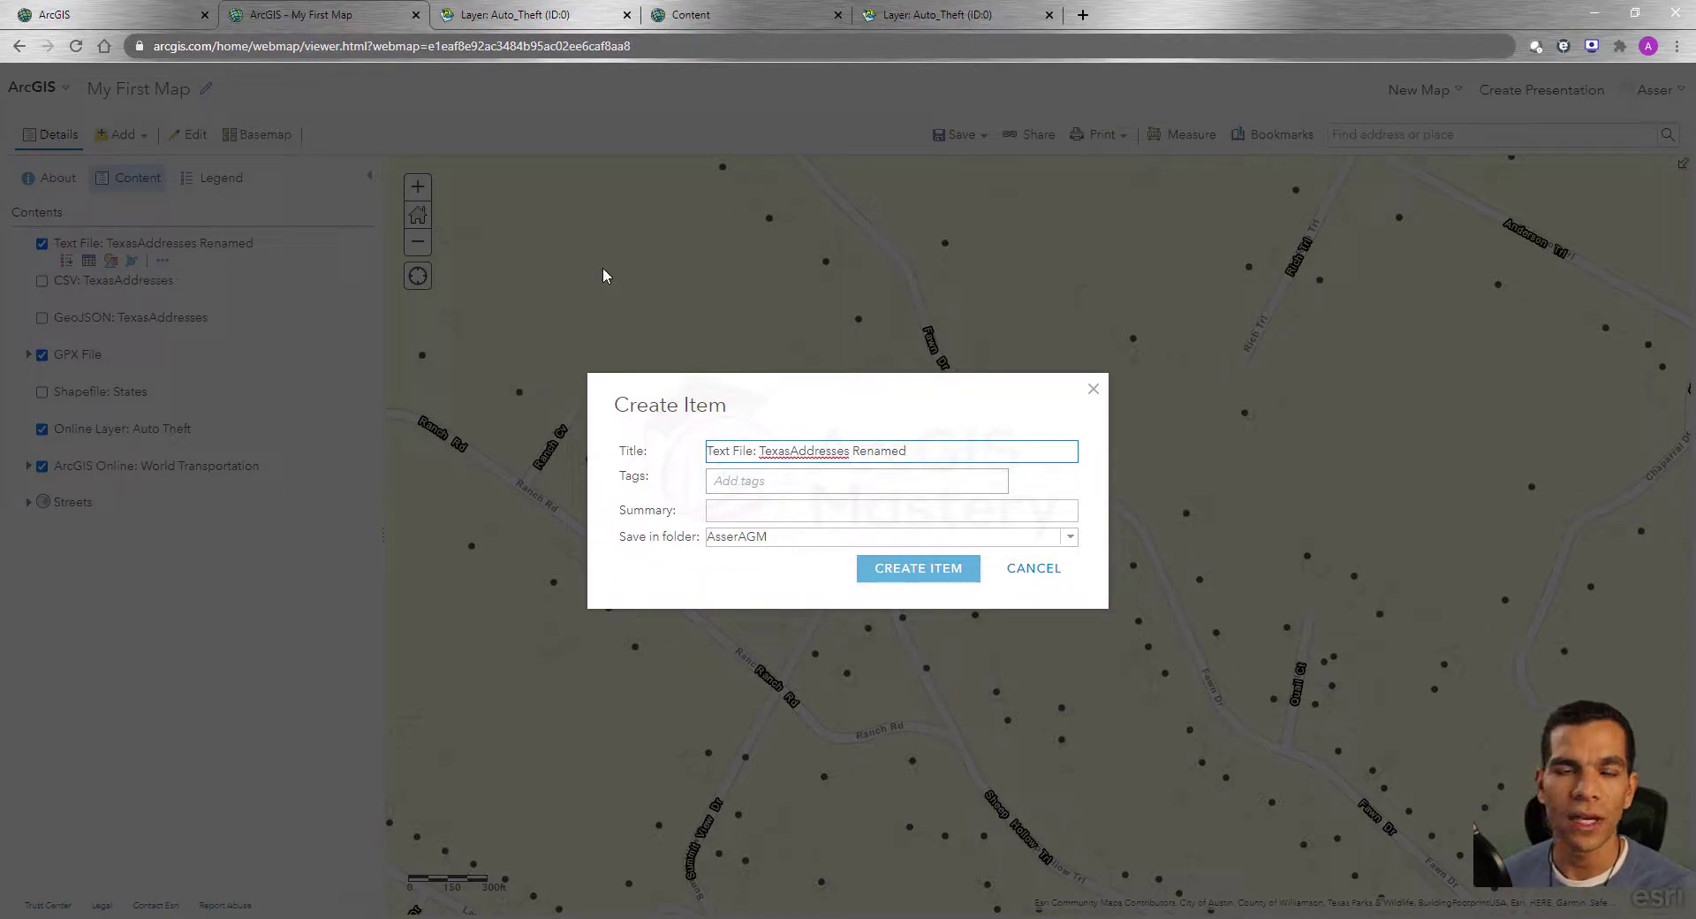
{"action": "left_click", "coordinate": [693, 14]}
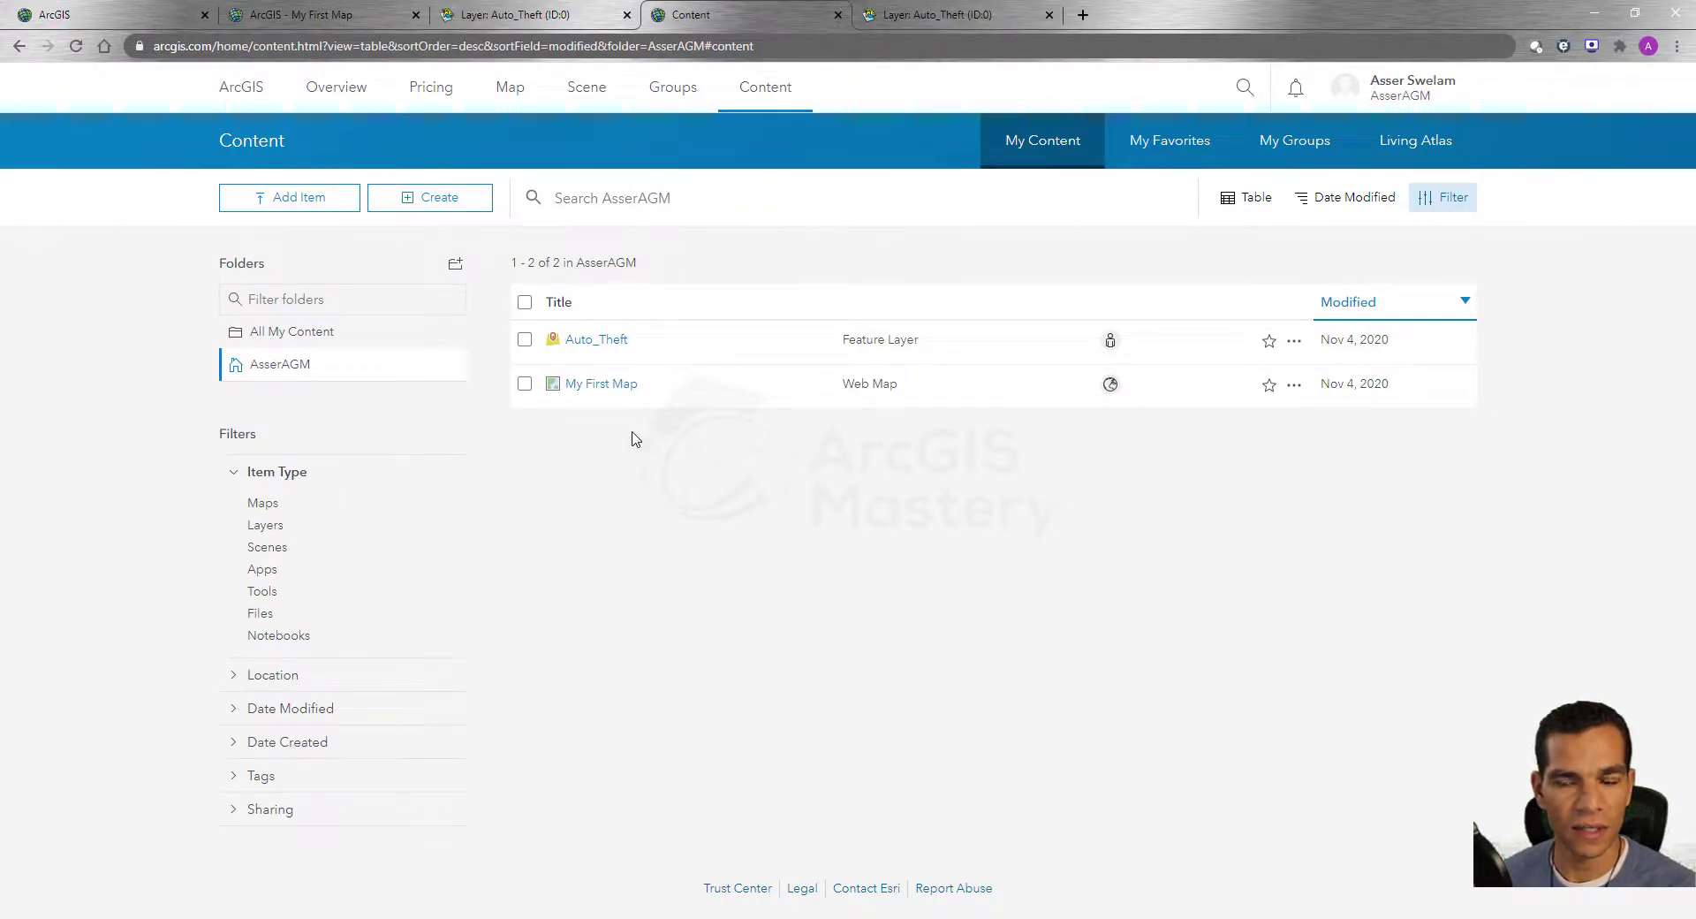
{"action": "left_click", "coordinate": [328, 12]}
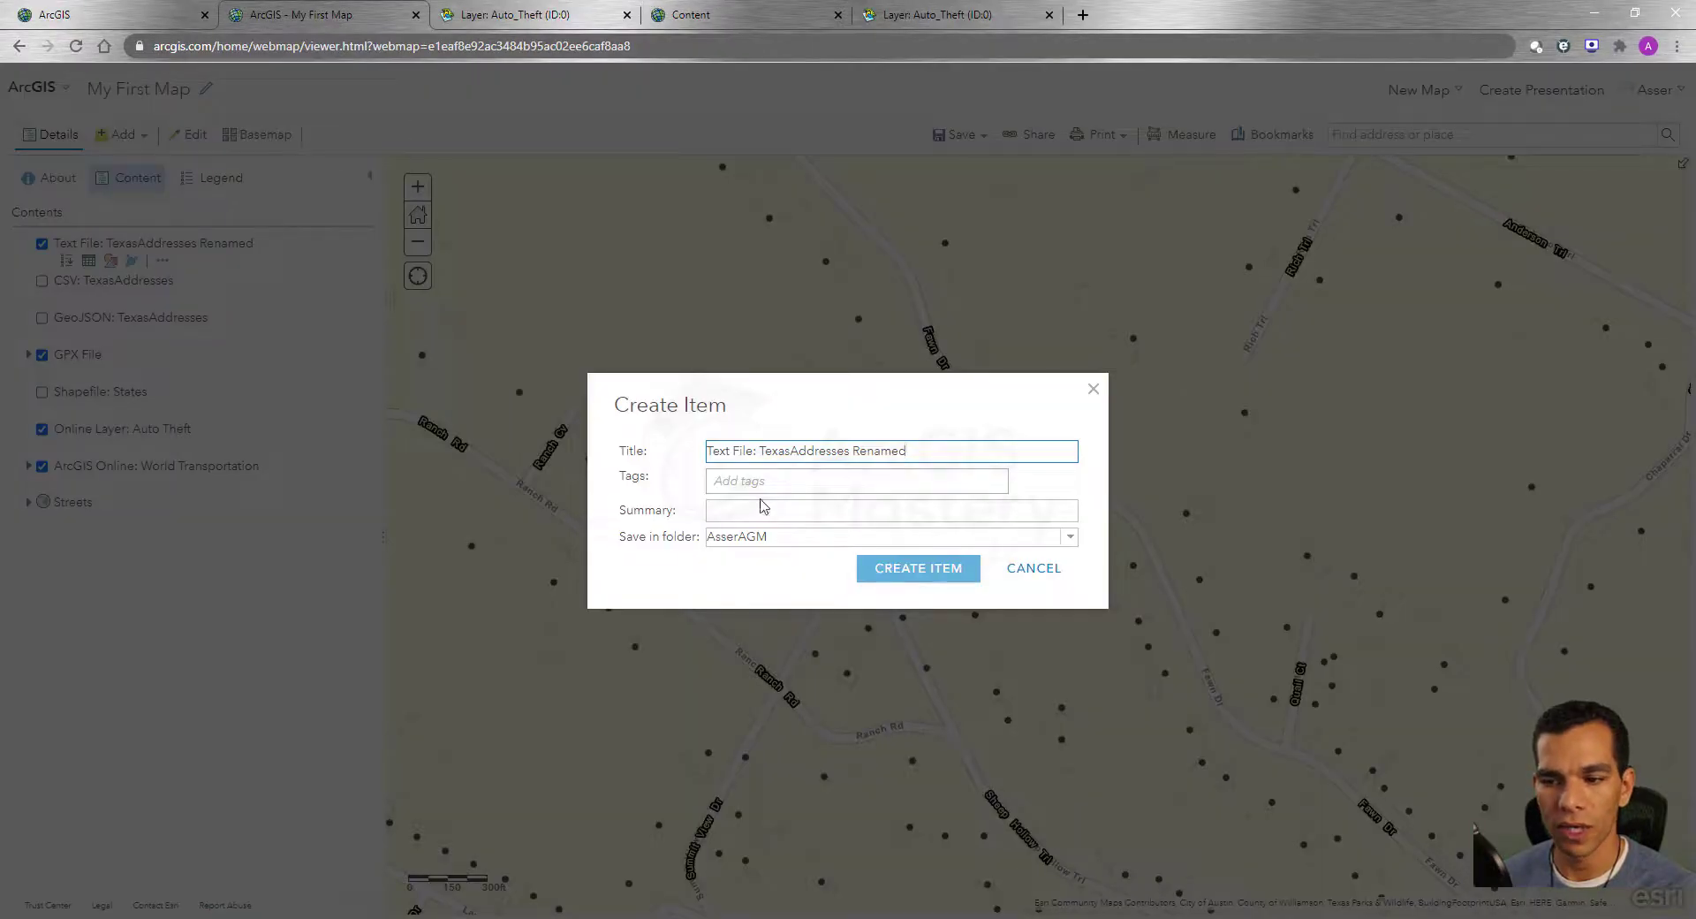
{"action": "left_click", "coordinate": [821, 480]}
{"action": "type", "text": "Texas"}
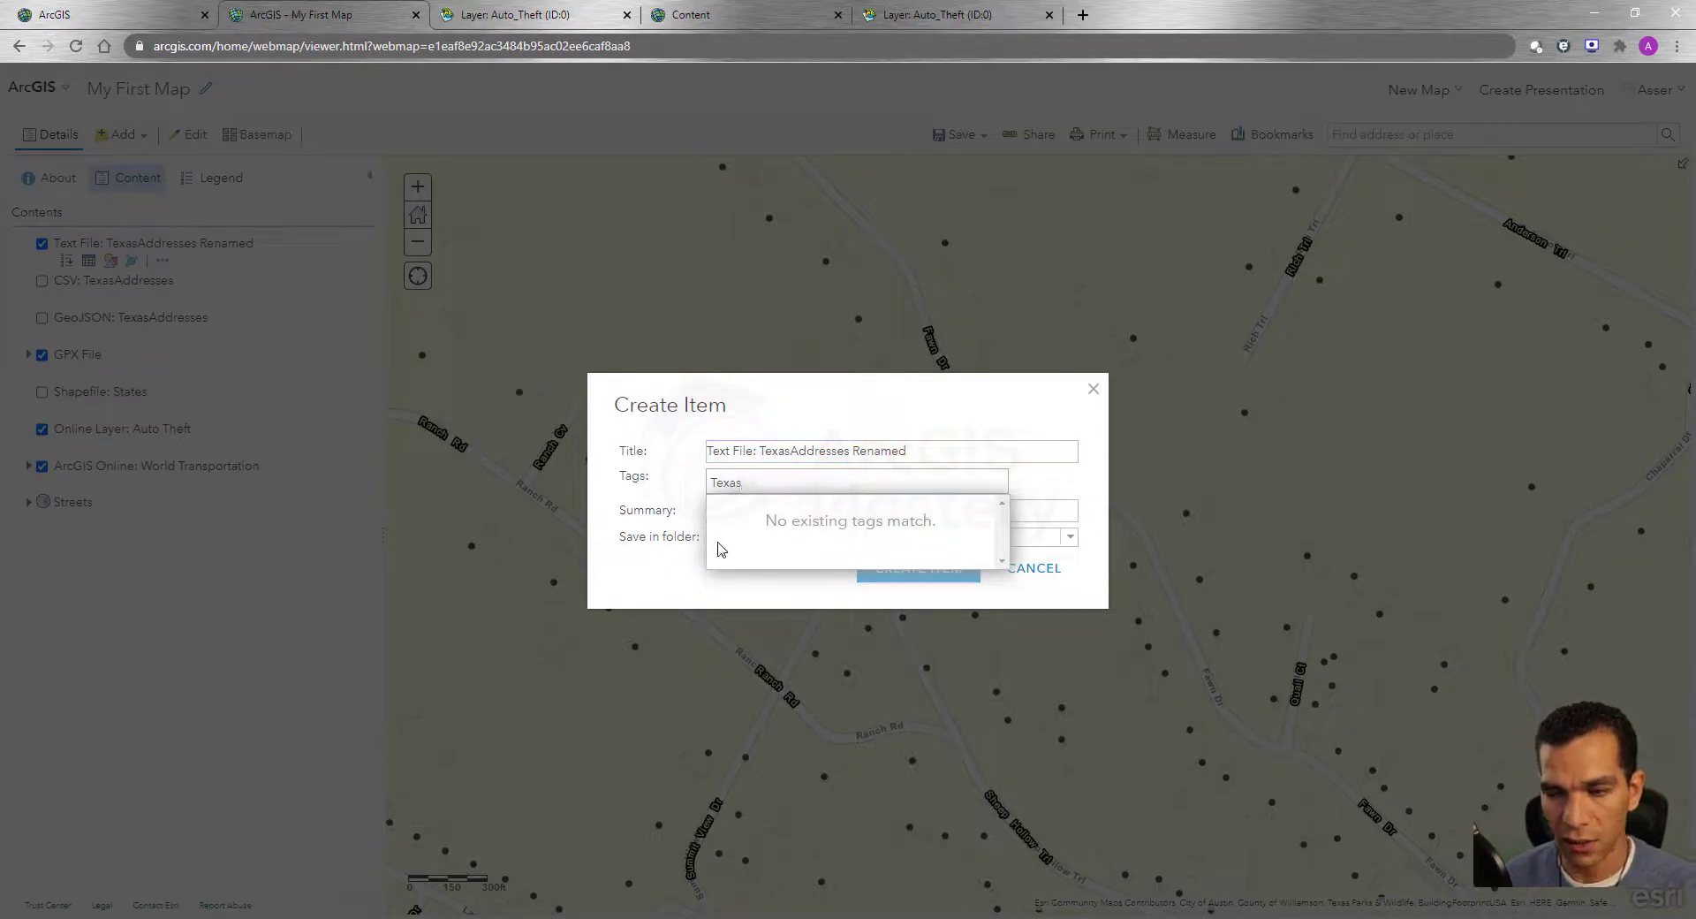
{"action": "key", "text": "Return"}
{"action": "left_click", "coordinate": [759, 517]}
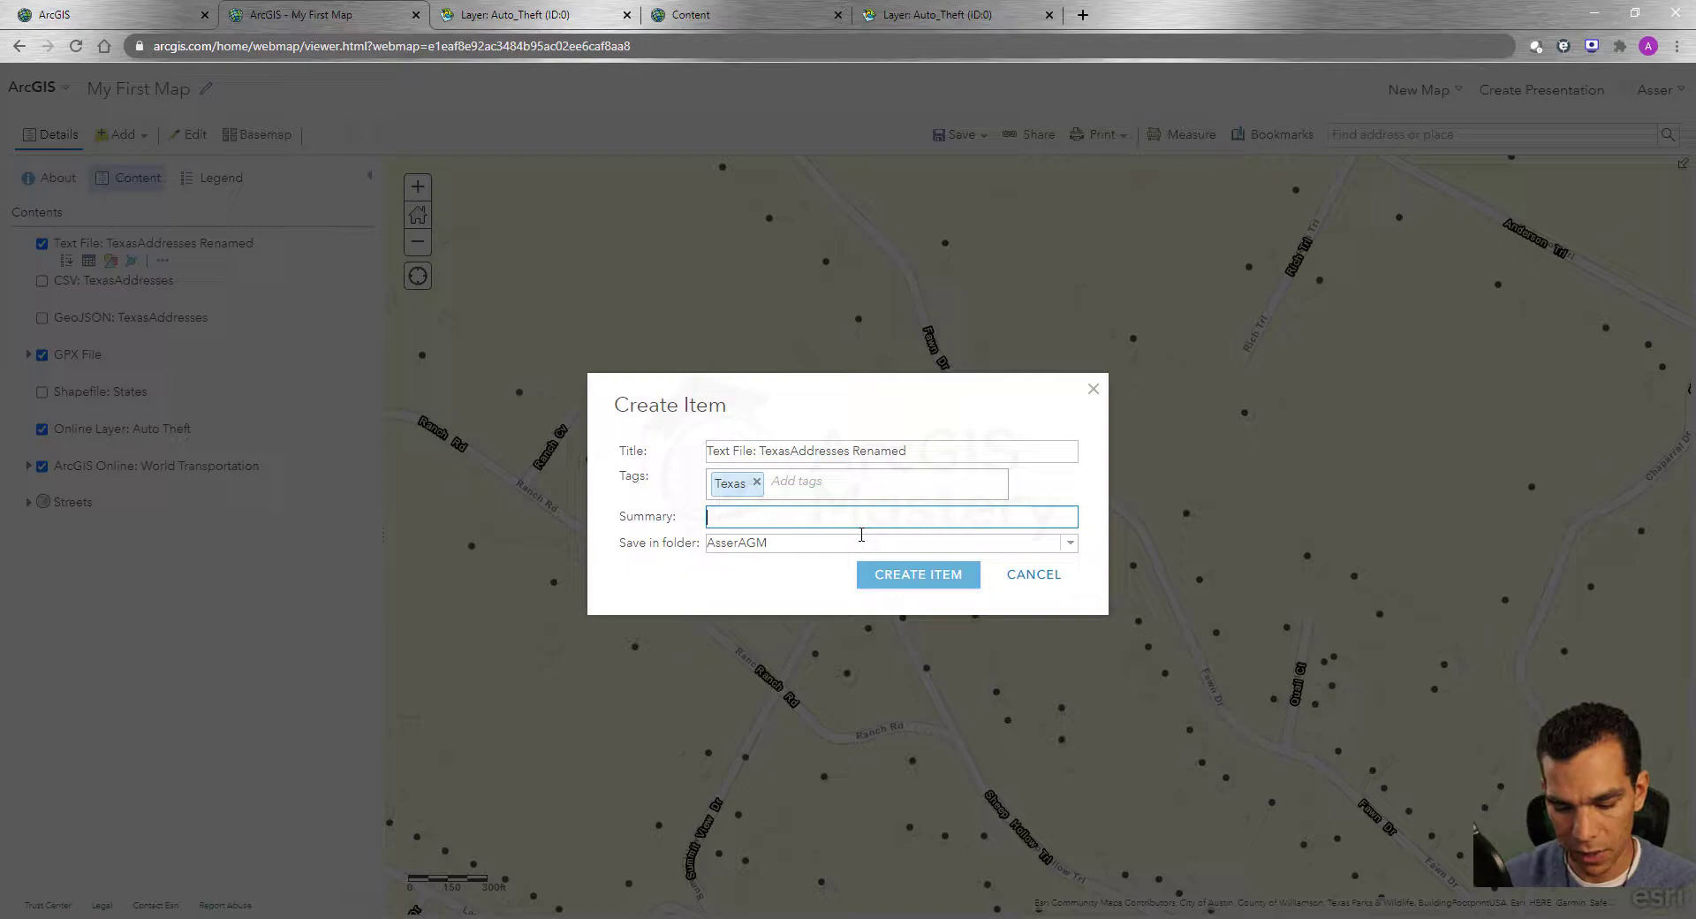
{"action": "left_click", "coordinate": [926, 575]}
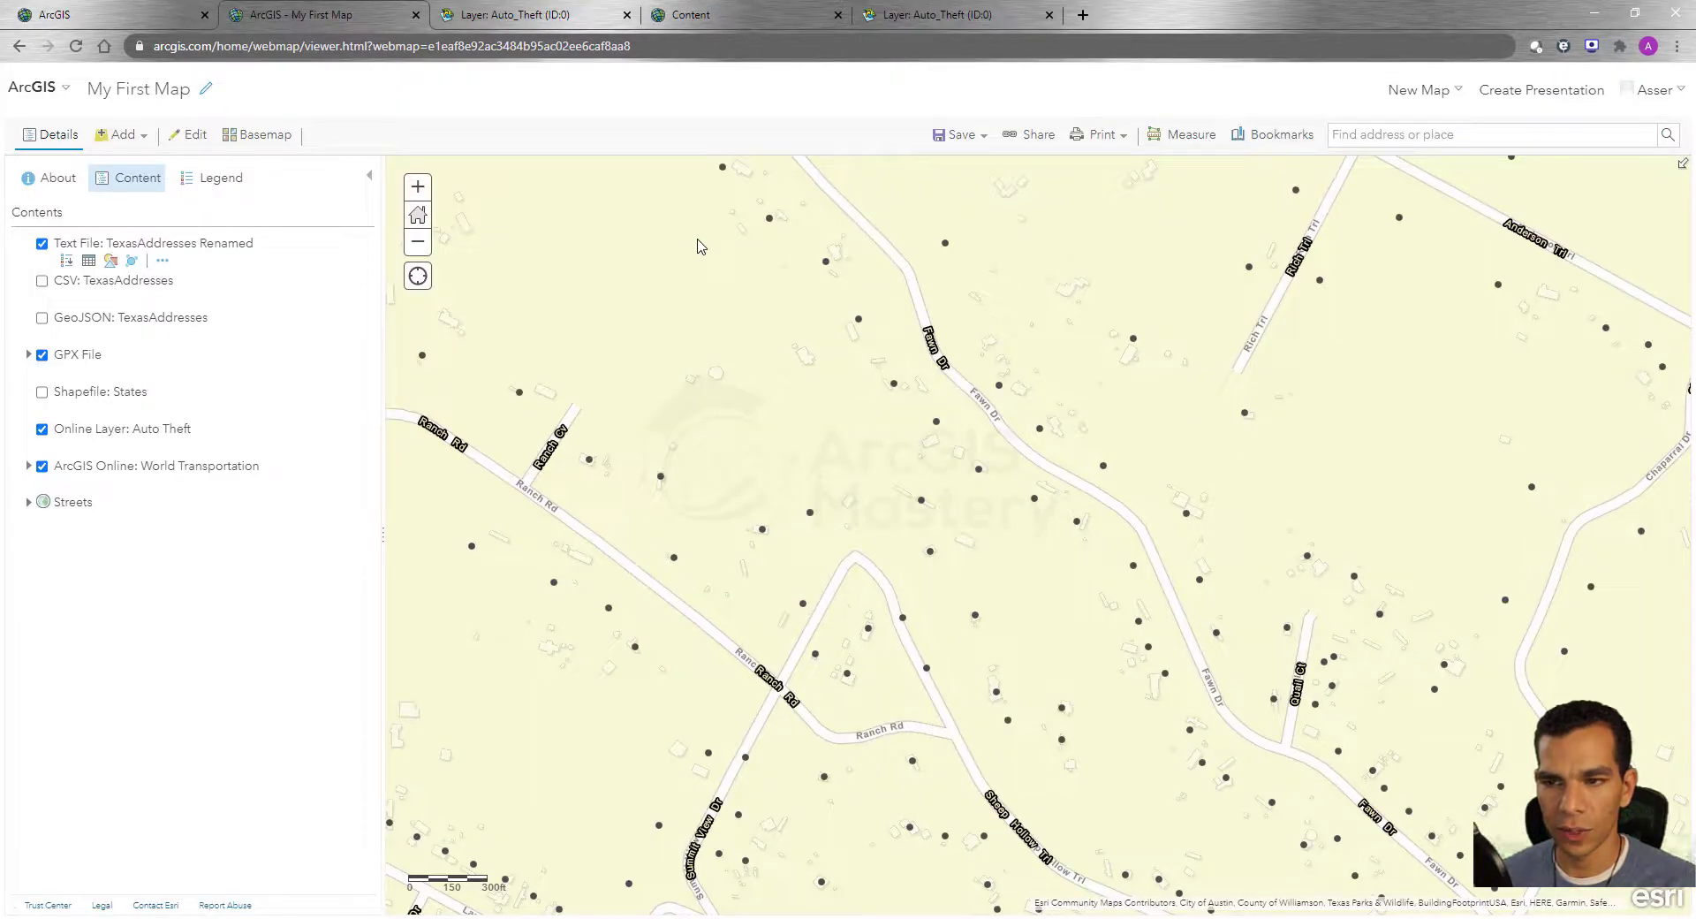
Step: Delete the 'transportation' search text in Search for Layers, then check My Content's listed layers
{"action": "left_click", "coordinate": [726, 11]}
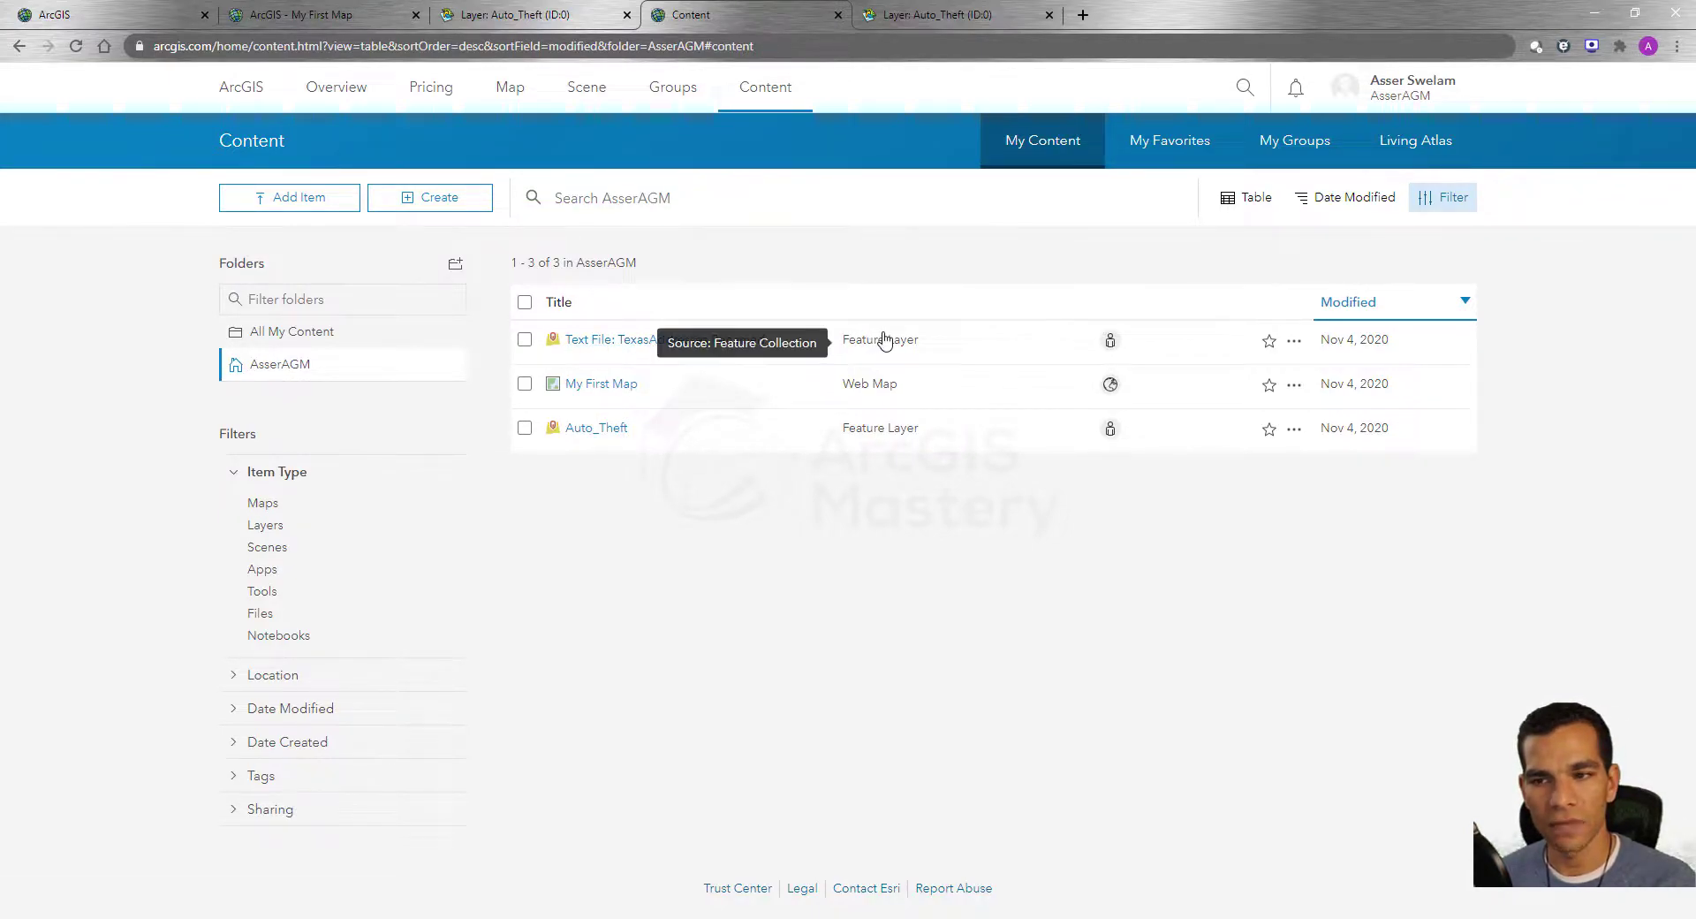
{"action": "left_click", "coordinate": [330, 12]}
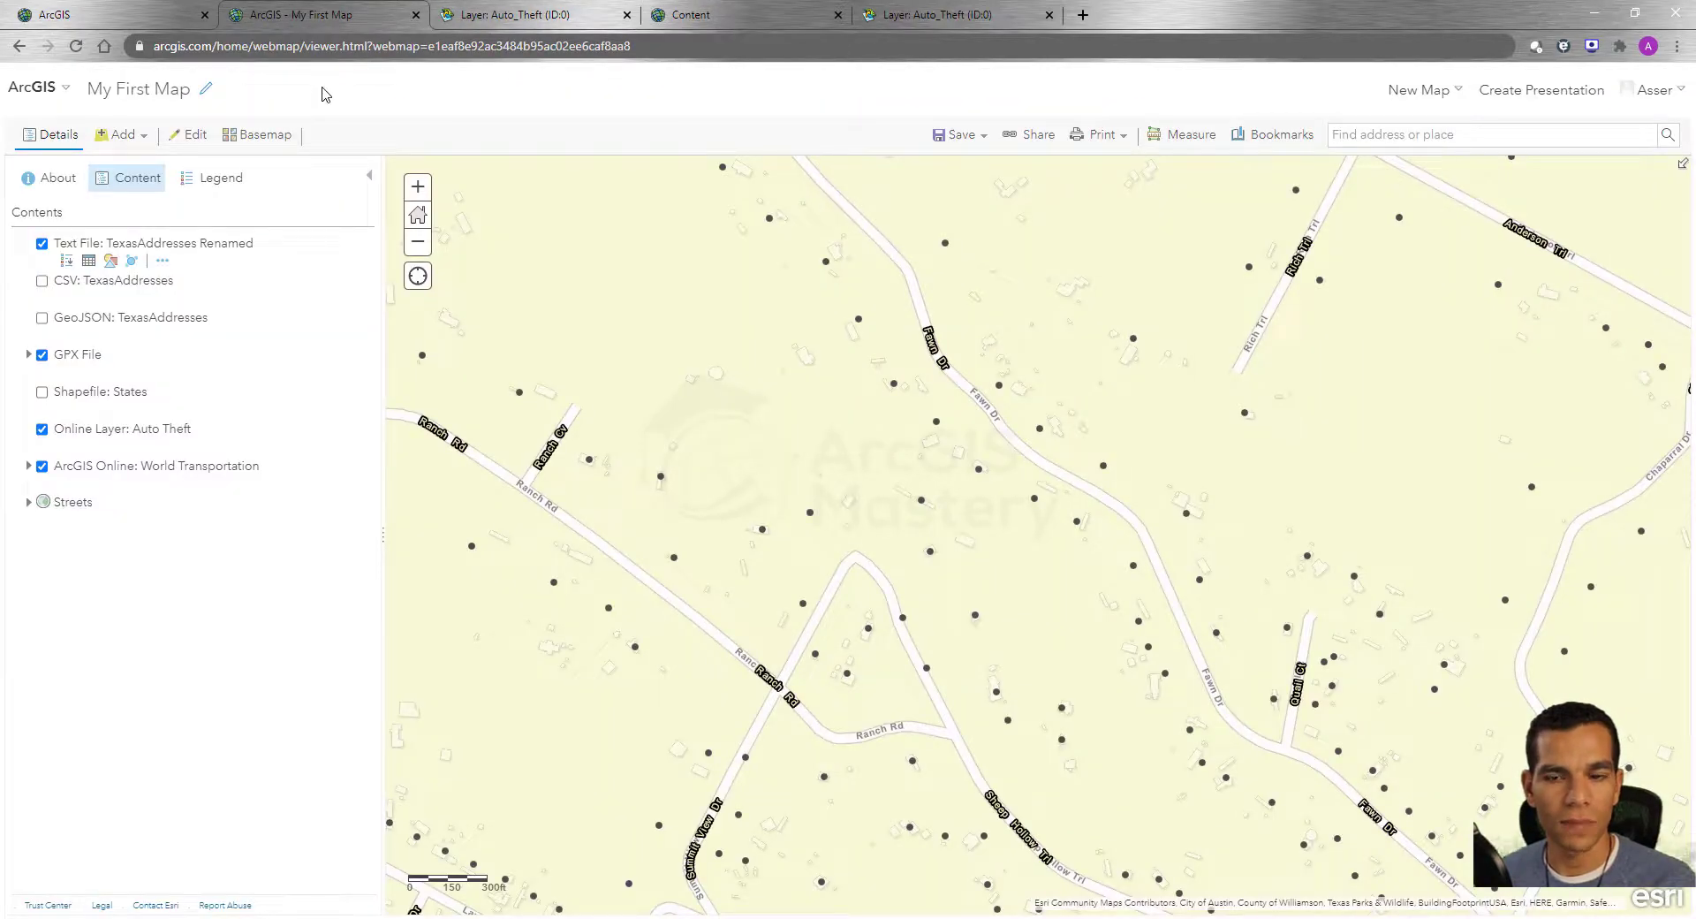
{"action": "left_click", "coordinate": [125, 135]}
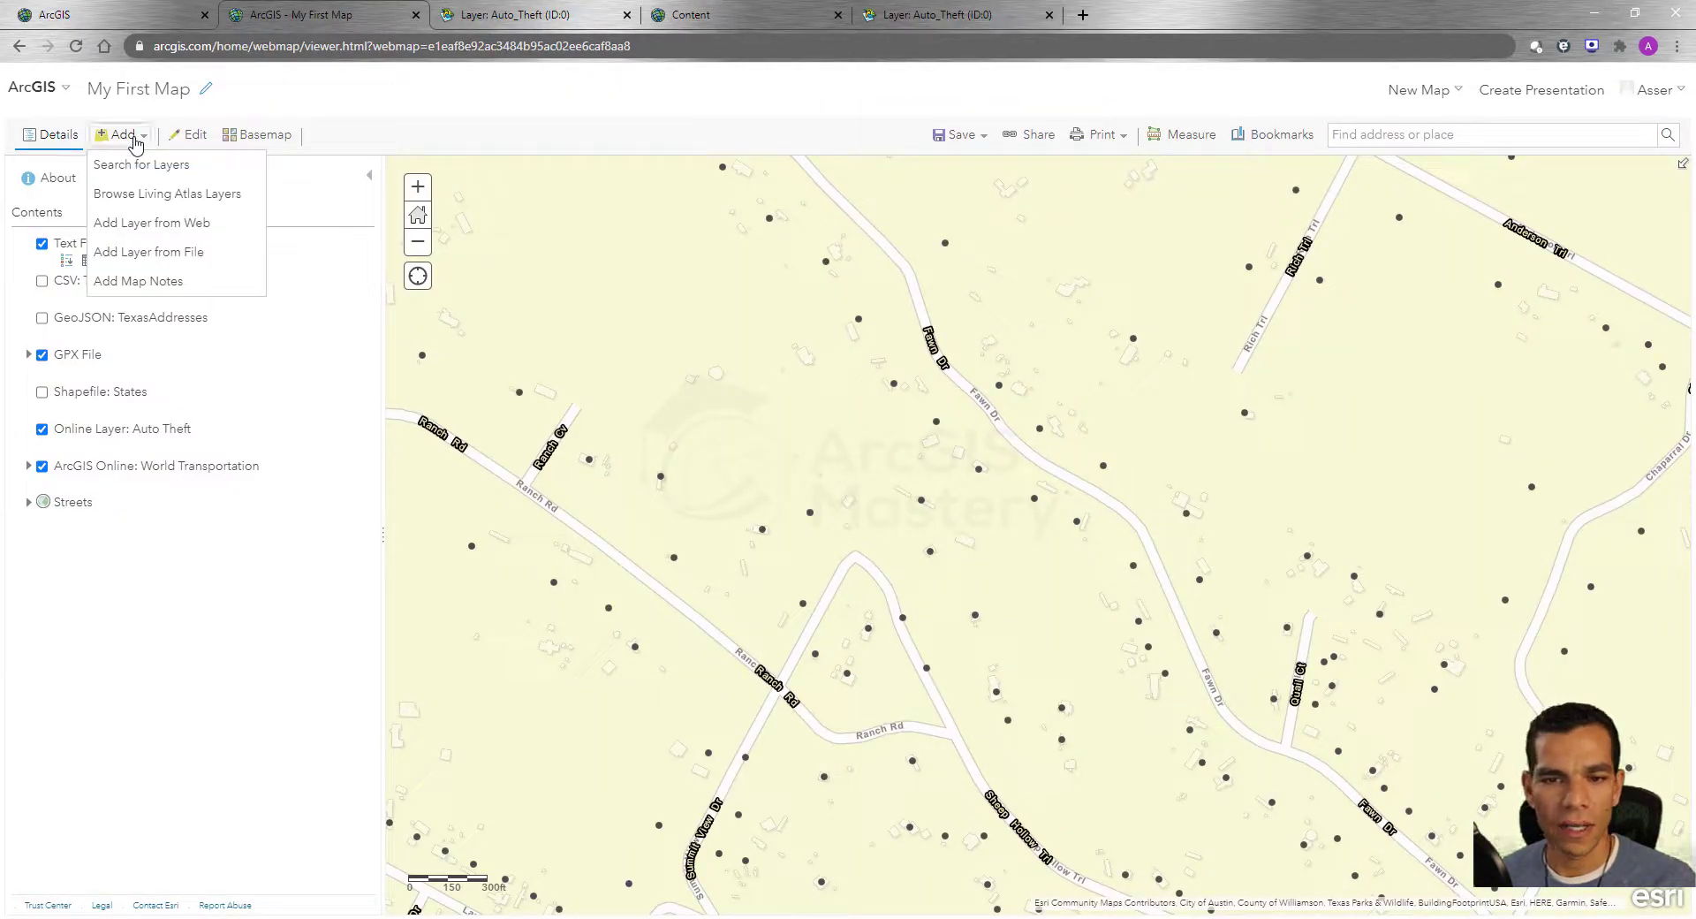
{"action": "left_click", "coordinate": [174, 172]}
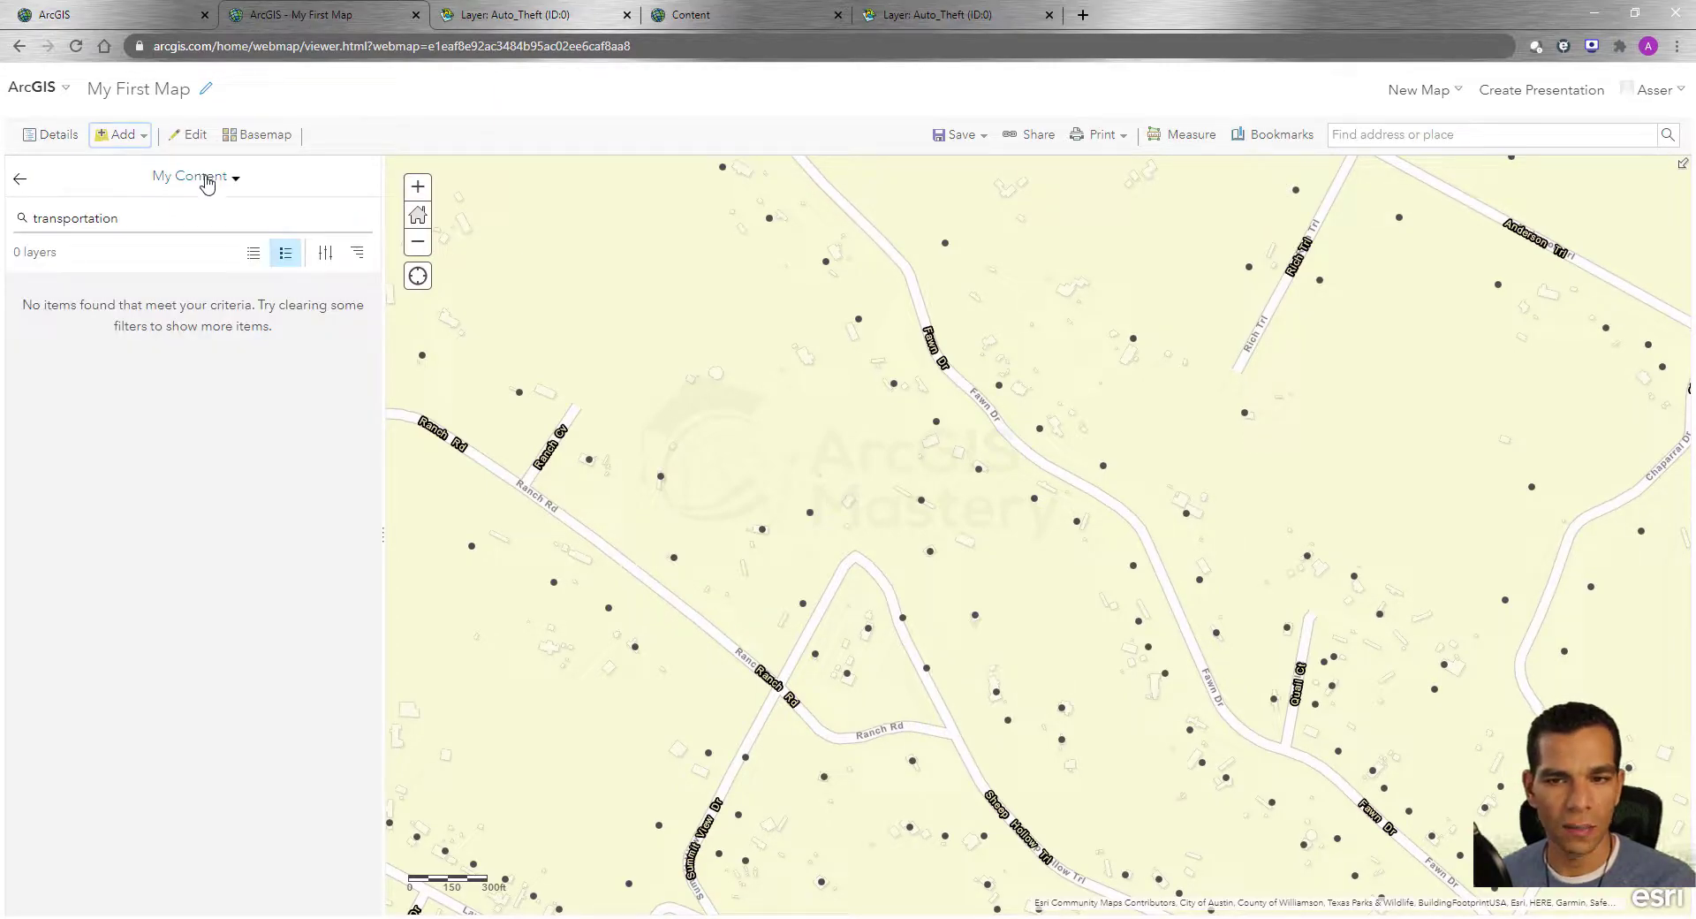
{"action": "double_click", "coordinate": [74, 219]}
{"action": "key", "text": "BackSpace"}
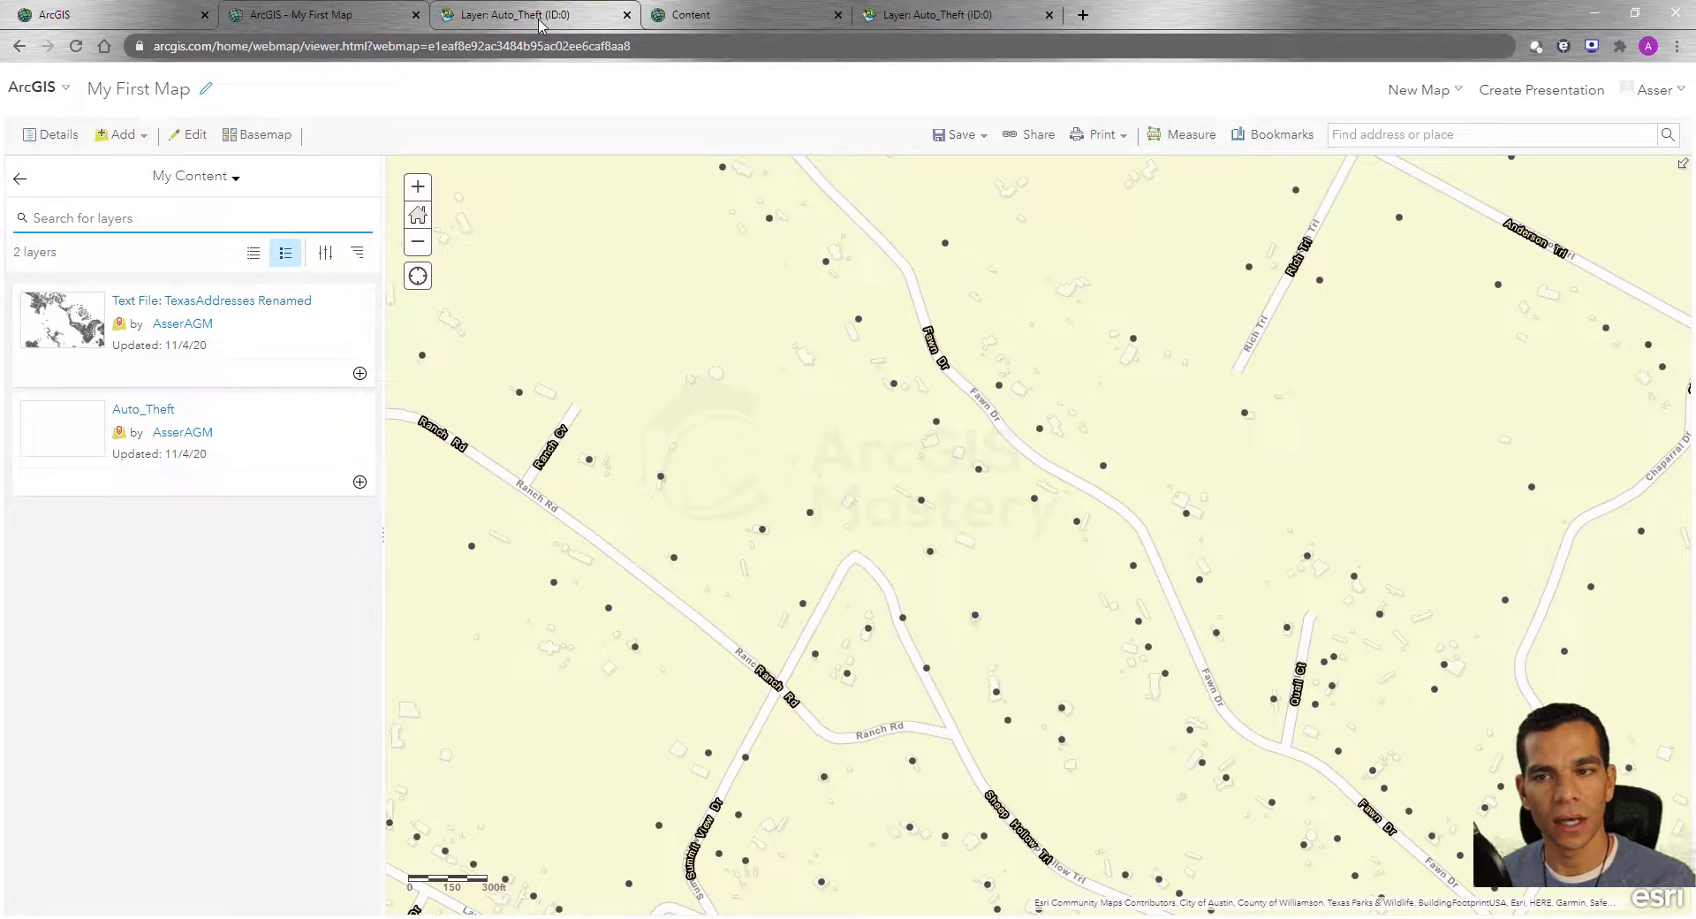
{"action": "left_click", "coordinate": [703, 12]}
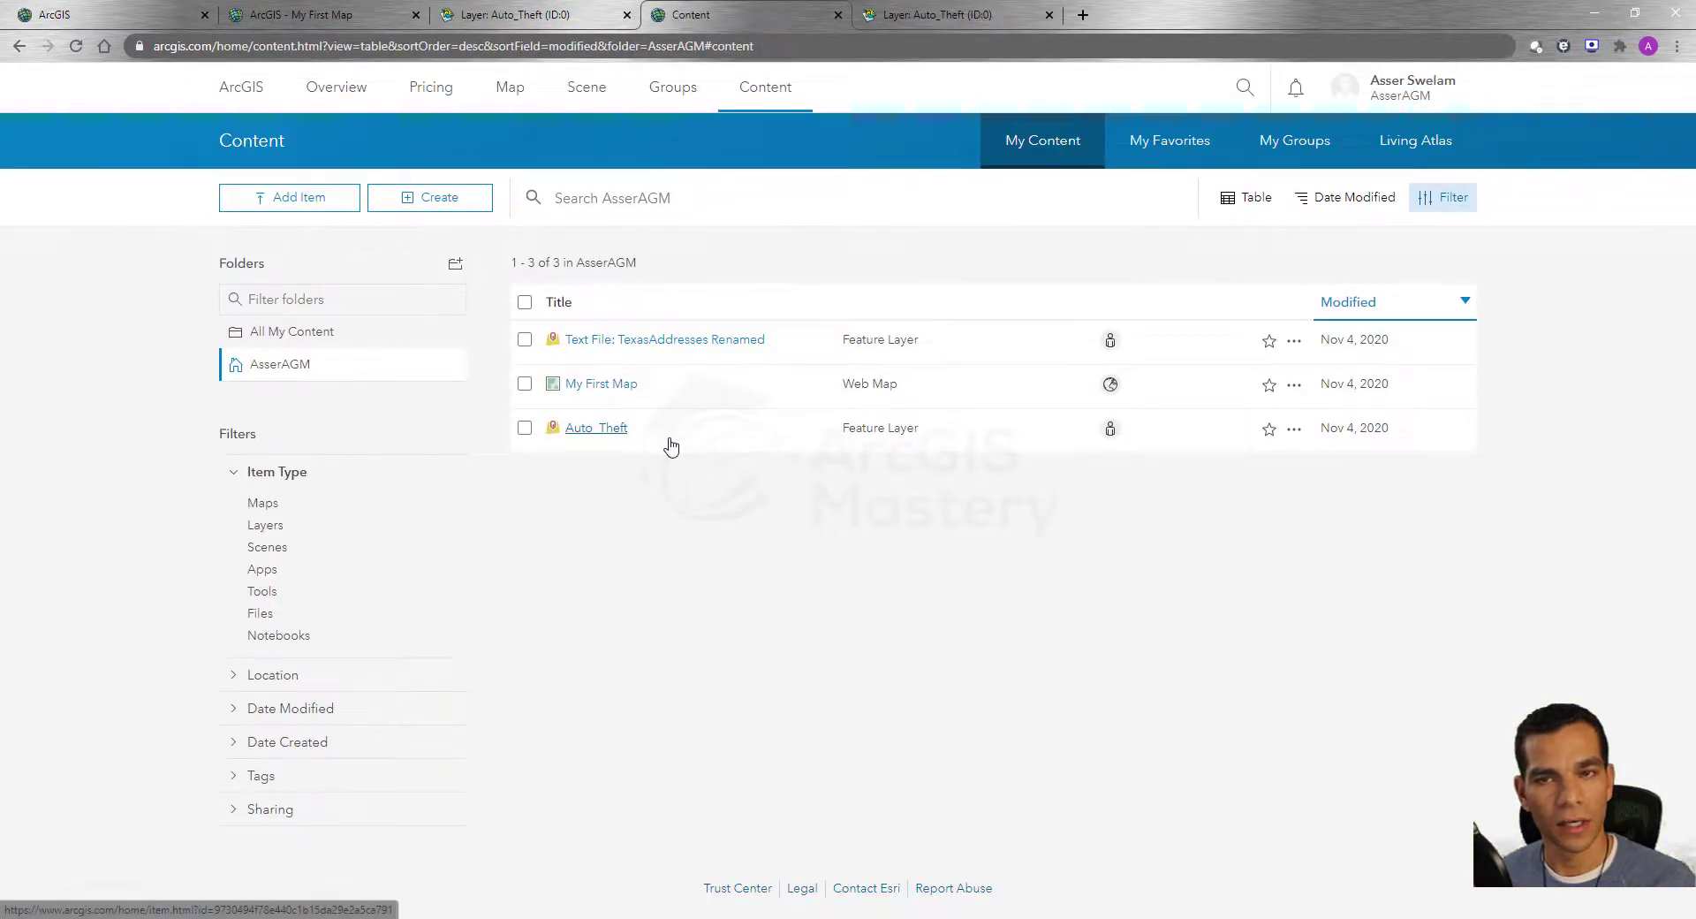
{"action": "key", "text": "ctrl+2"}
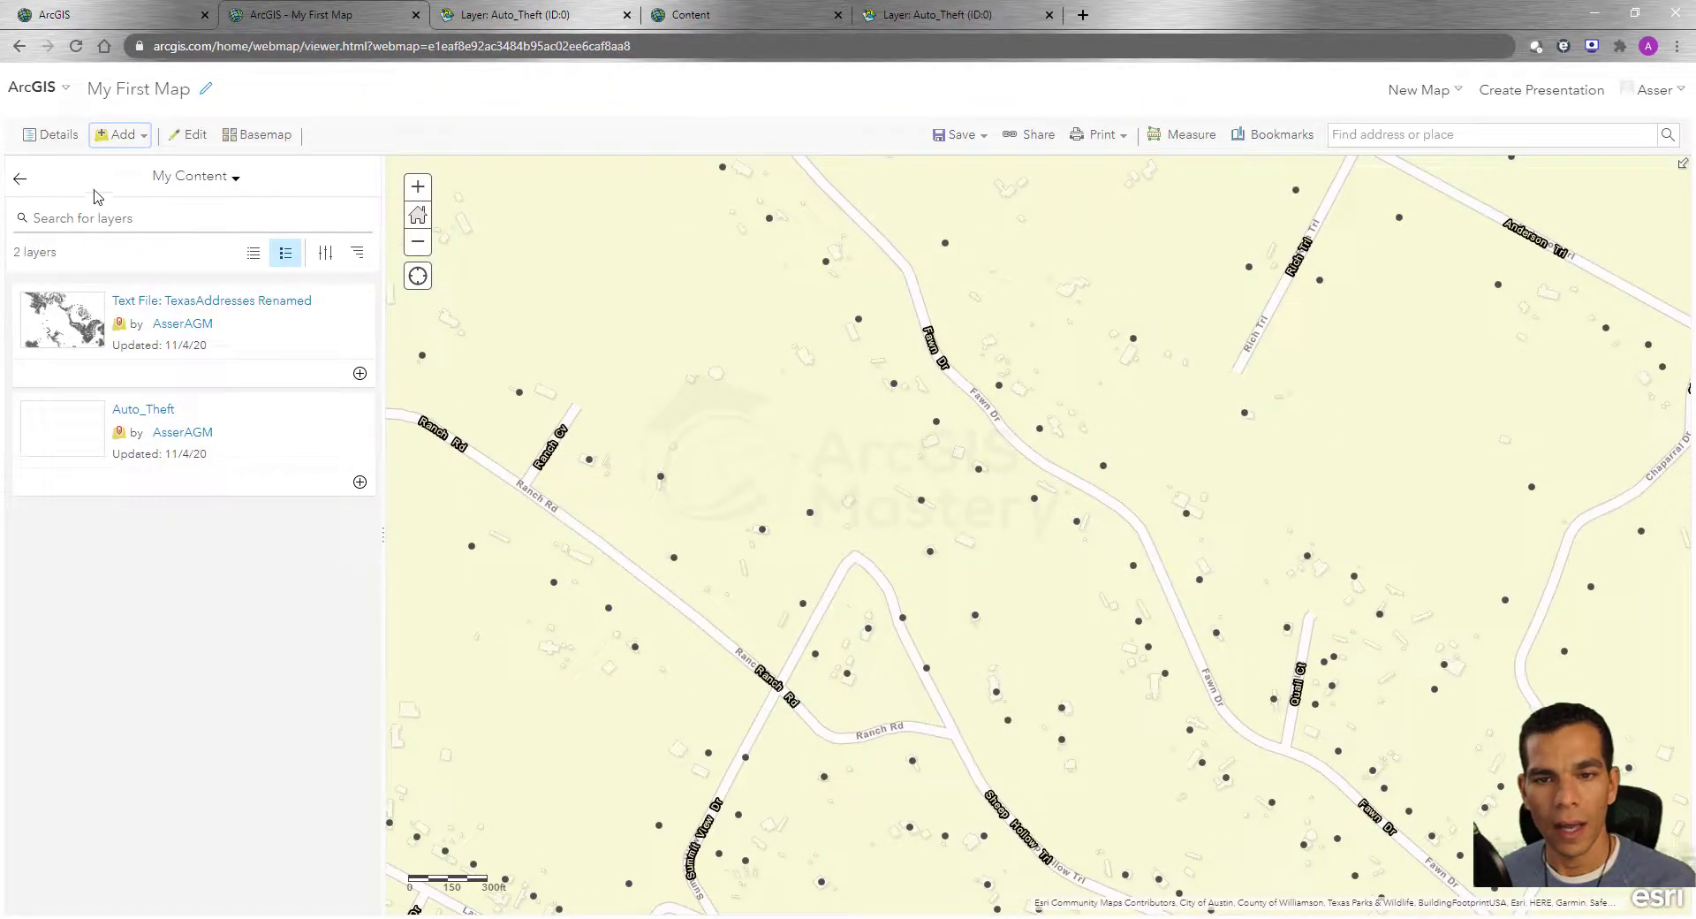
Step: Go back to the map's Details layer list and open the TexasAddresses Renamed layer's options
{"action": "left_click", "coordinate": [56, 144]}
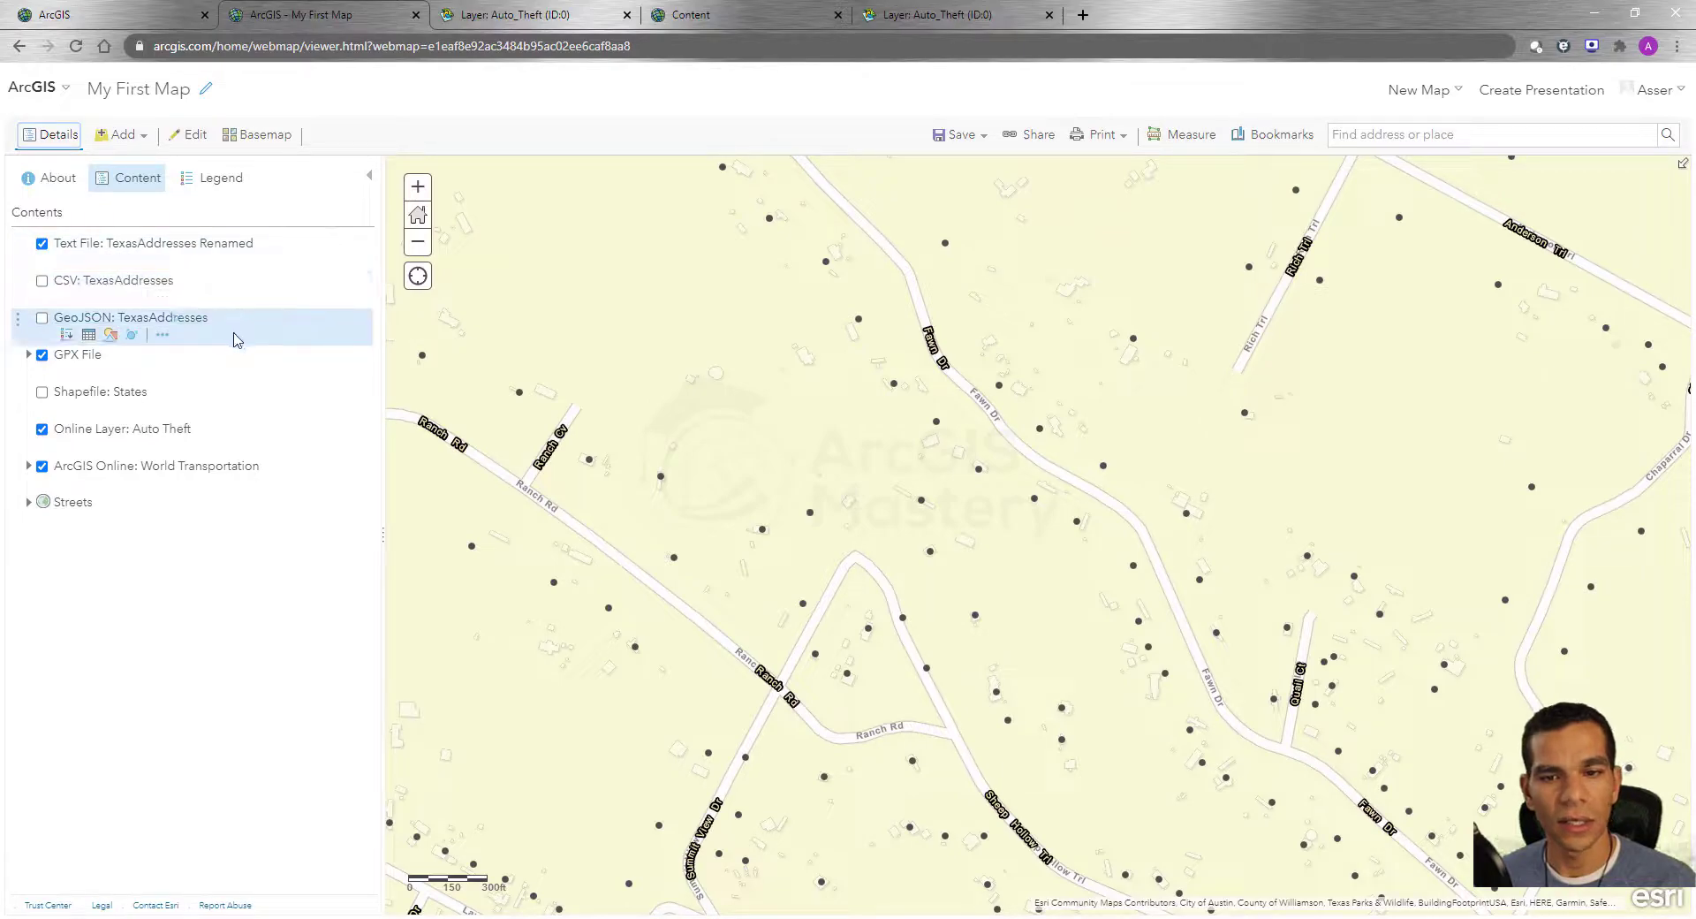
{"action": "left_click", "coordinate": [123, 136]}
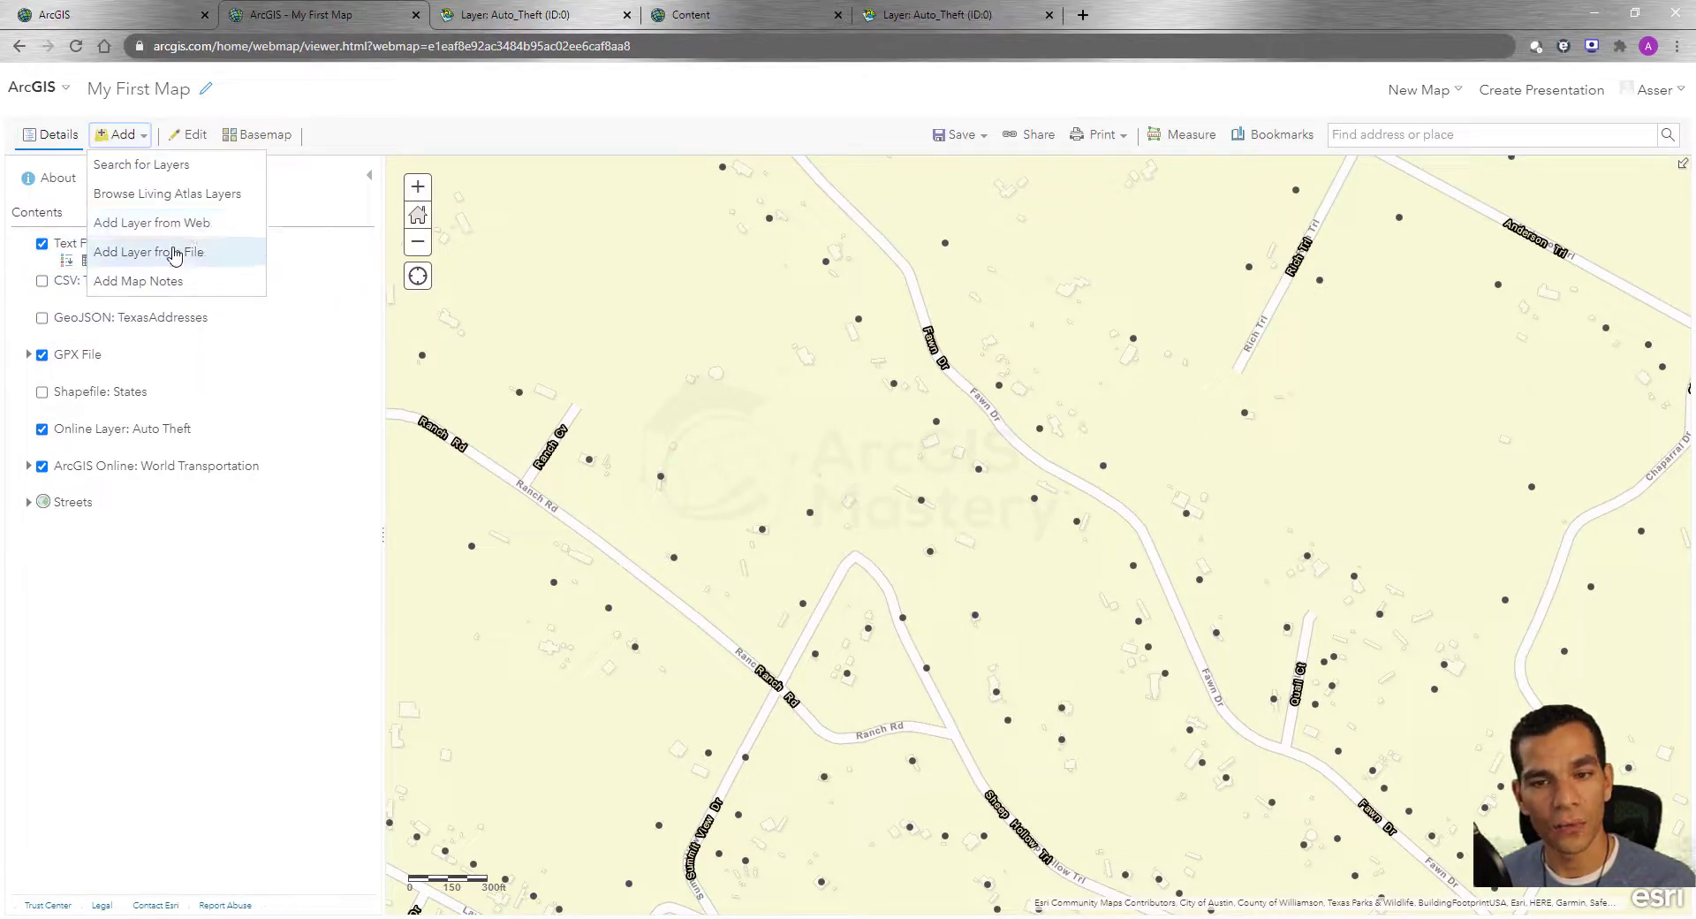
{"action": "left_click", "coordinate": [236, 616]}
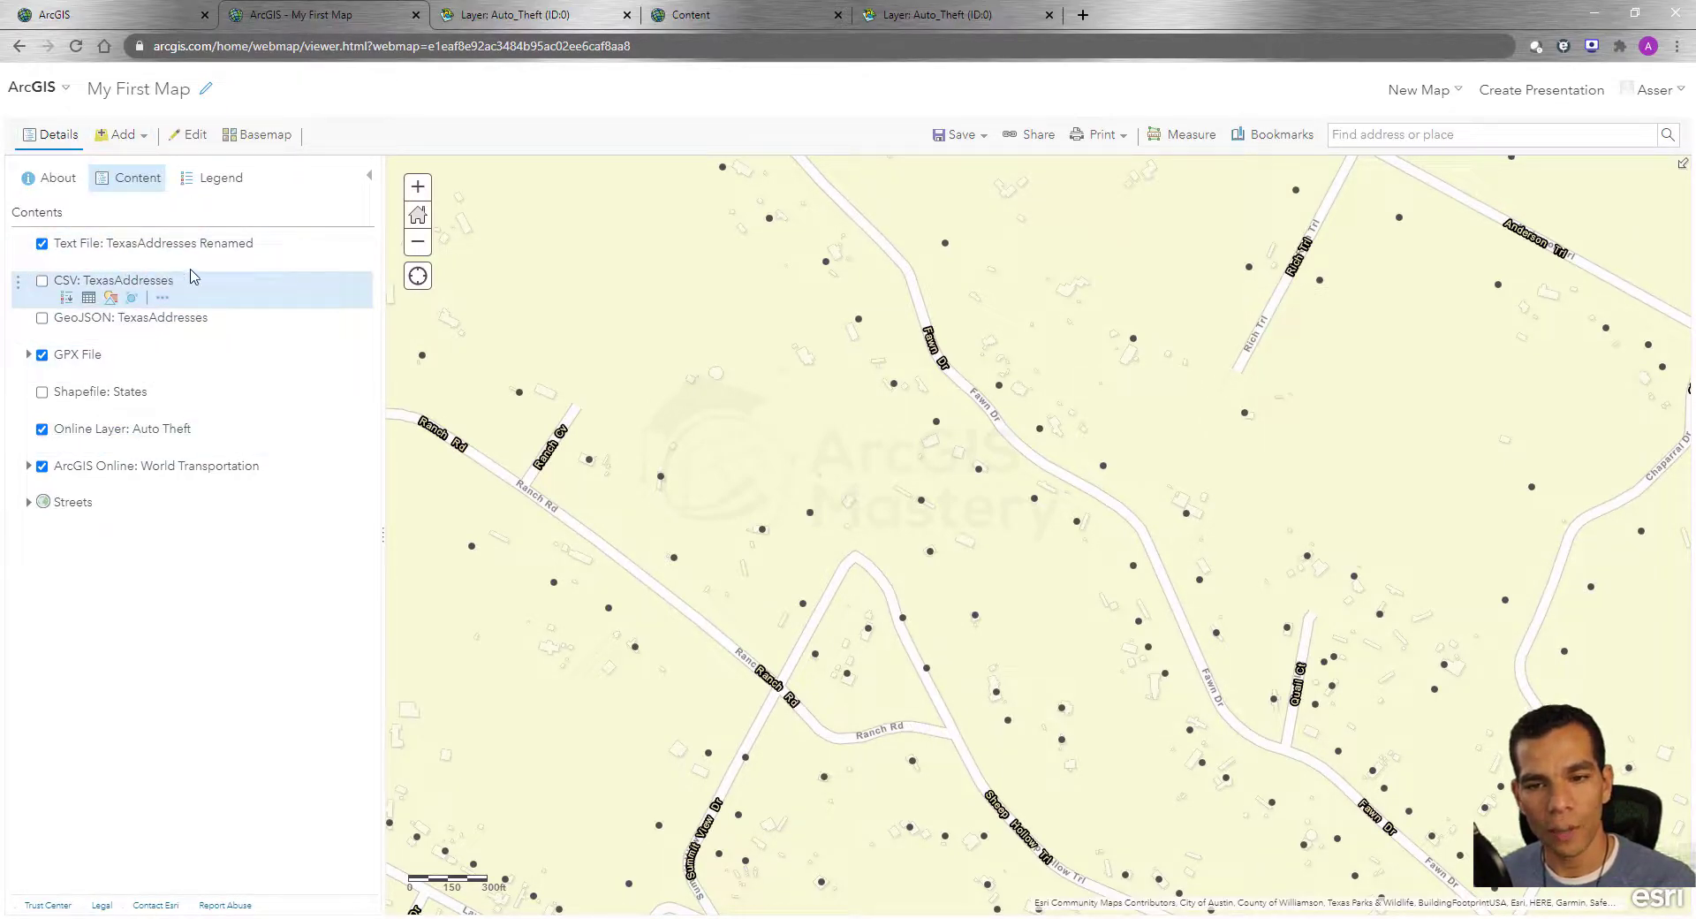
{"action": "left_click", "coordinate": [162, 261]}
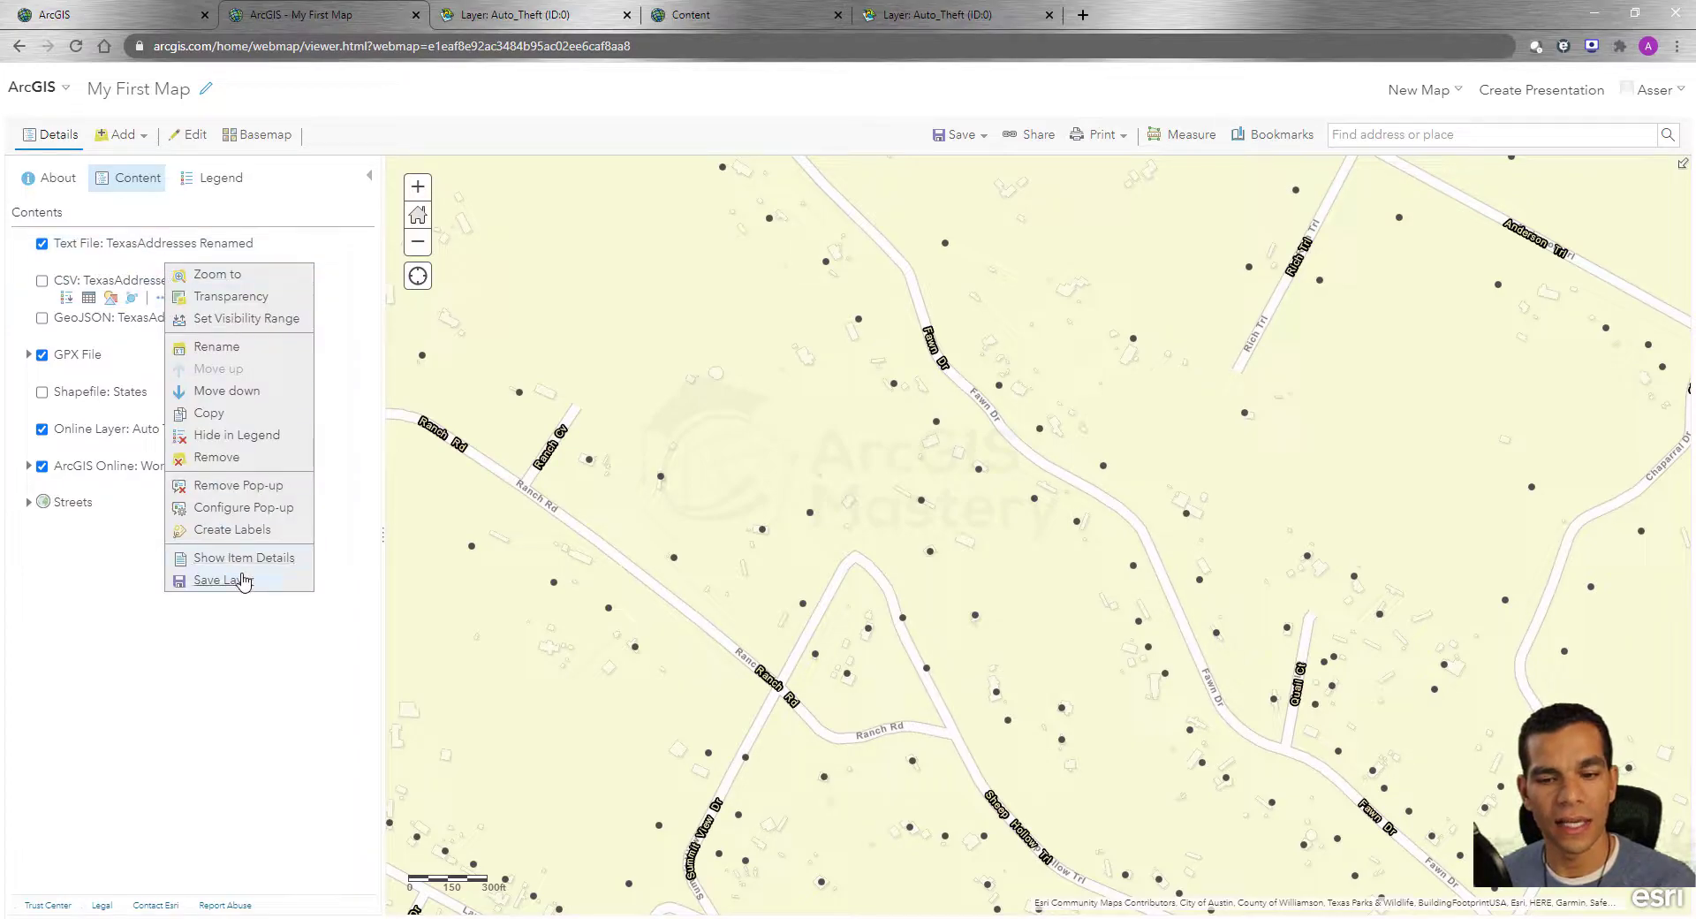
{"action": "left_click", "coordinate": [698, 15]}
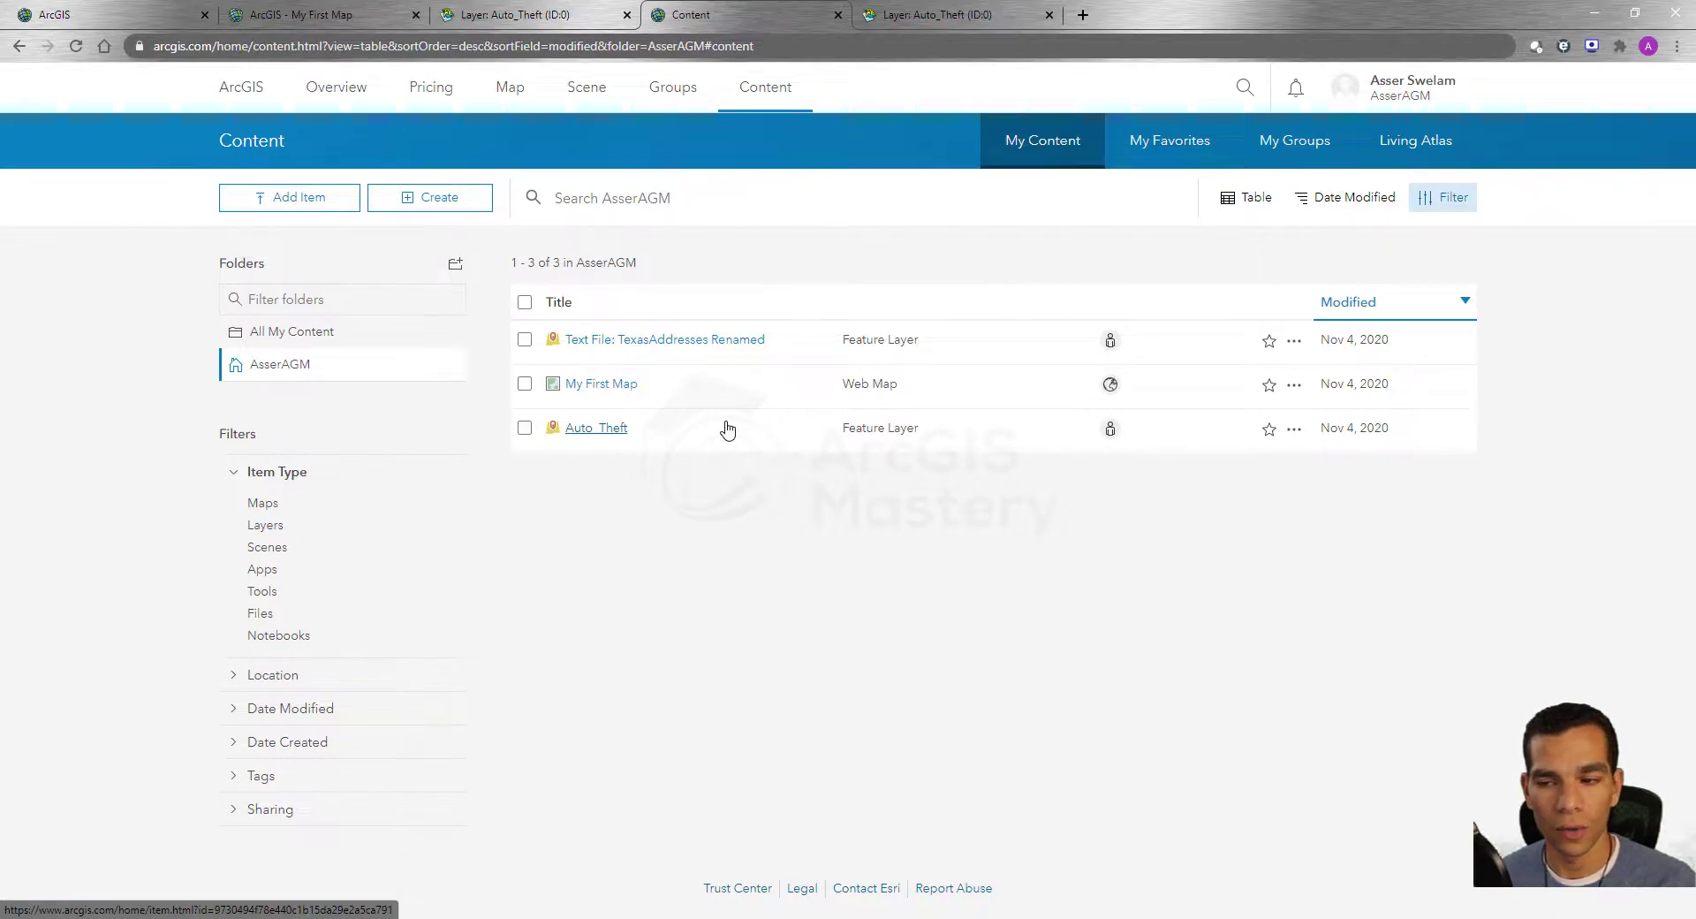
{"action": "left_click", "coordinate": [296, 14]}
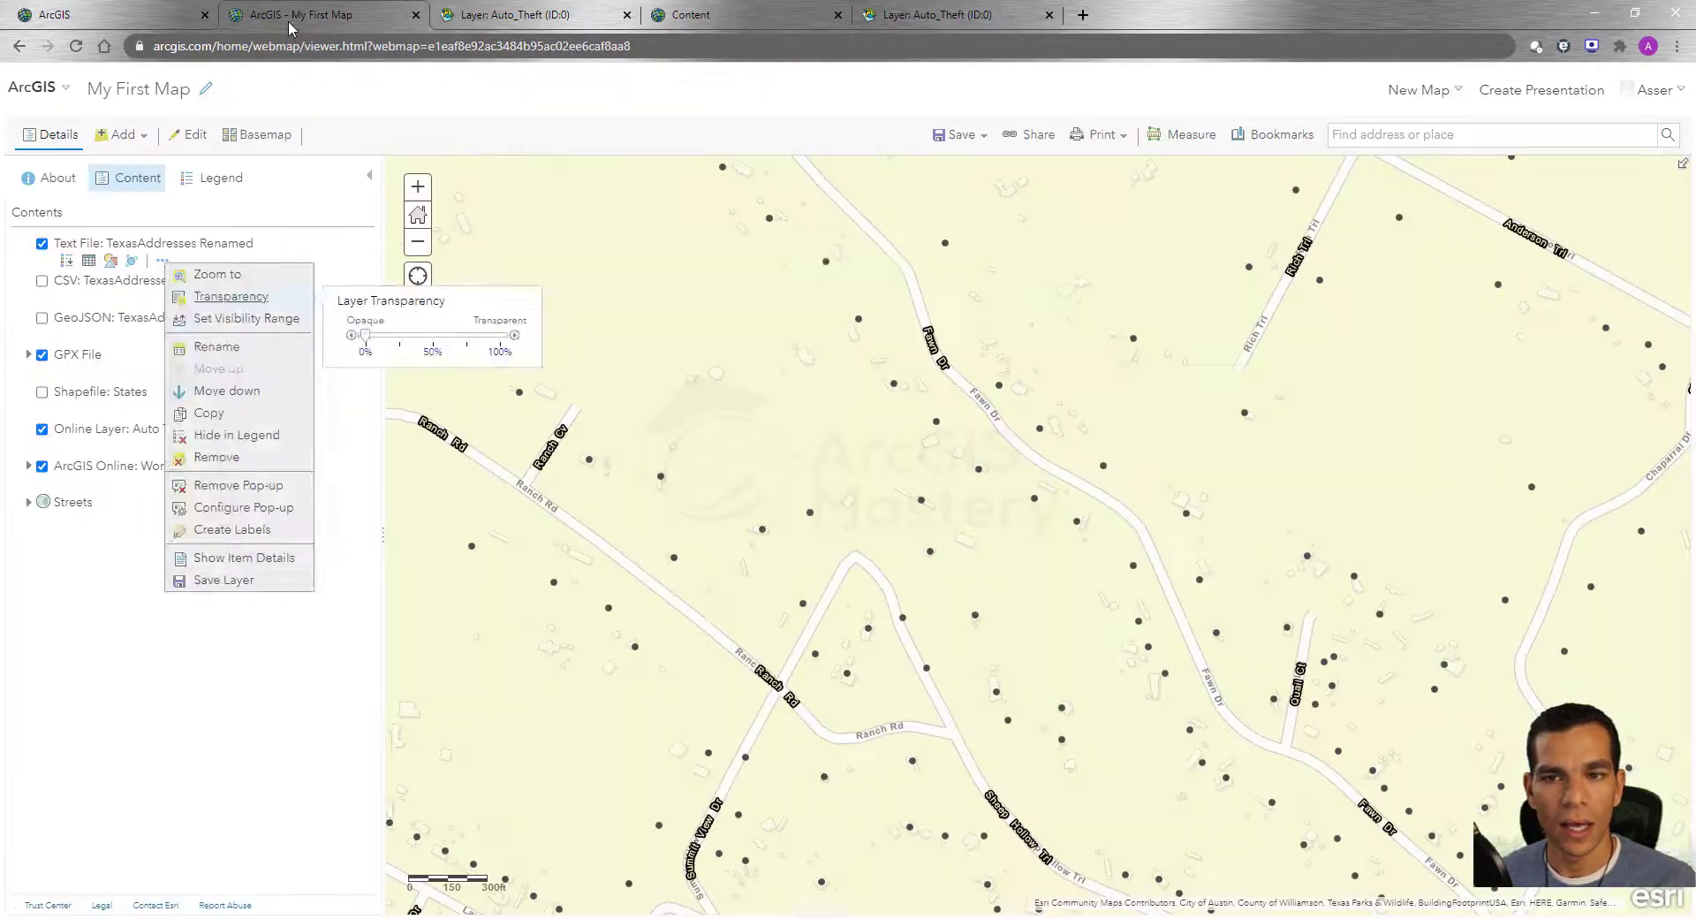
{"action": "left_click", "coordinate": [168, 265]}
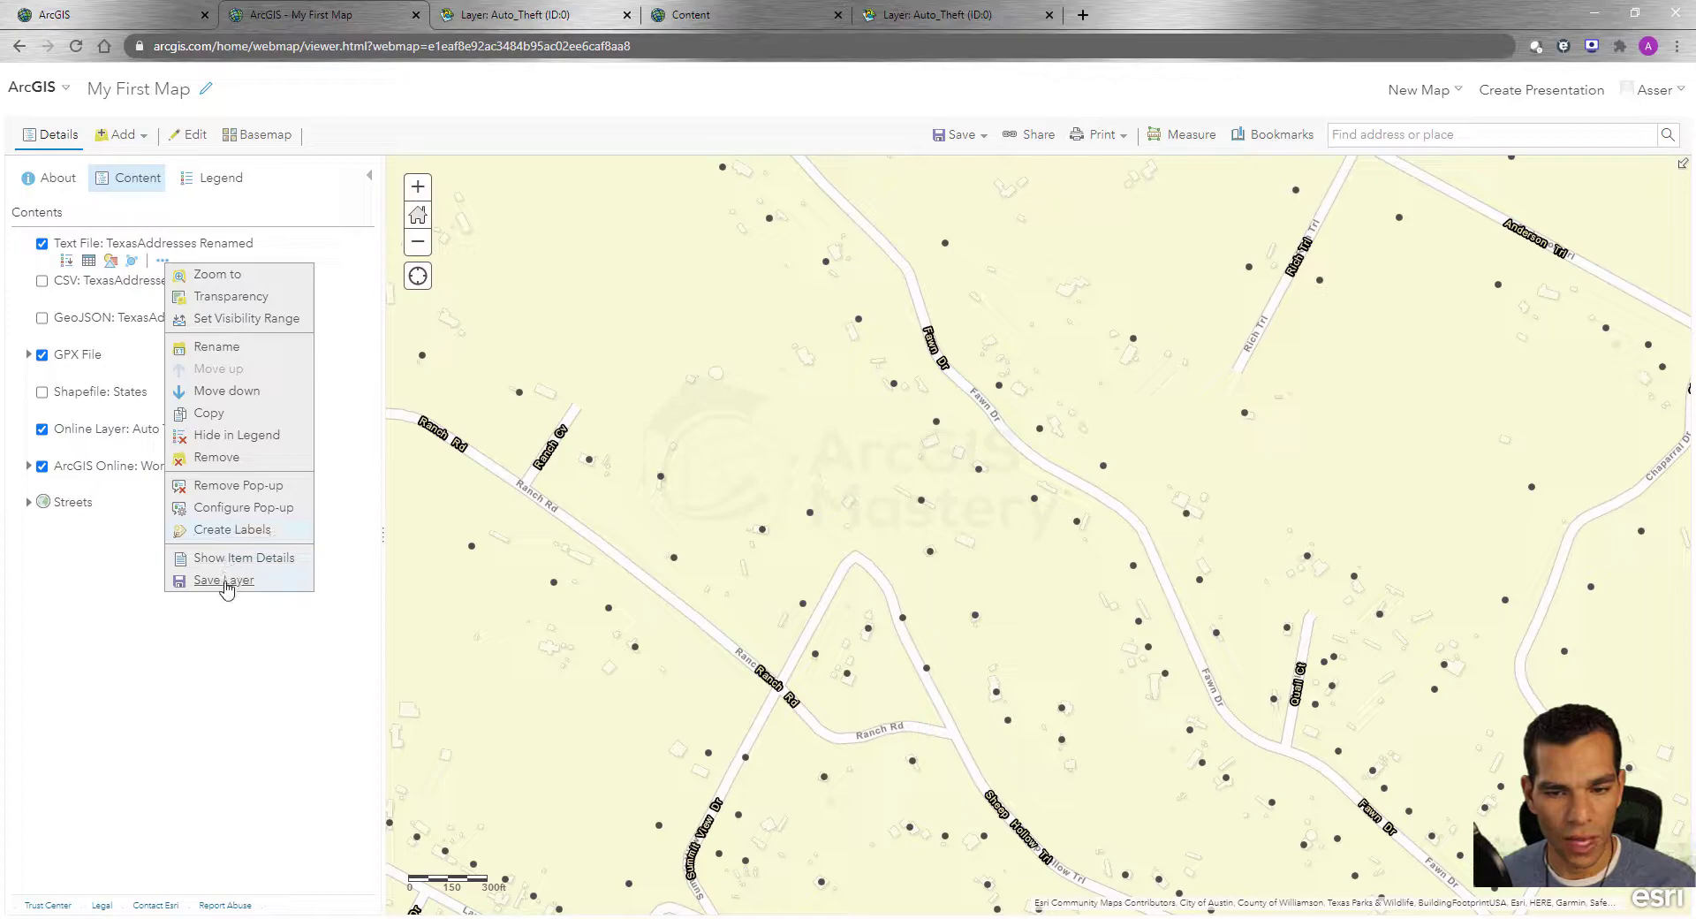
{"action": "left_click", "coordinate": [165, 263]}
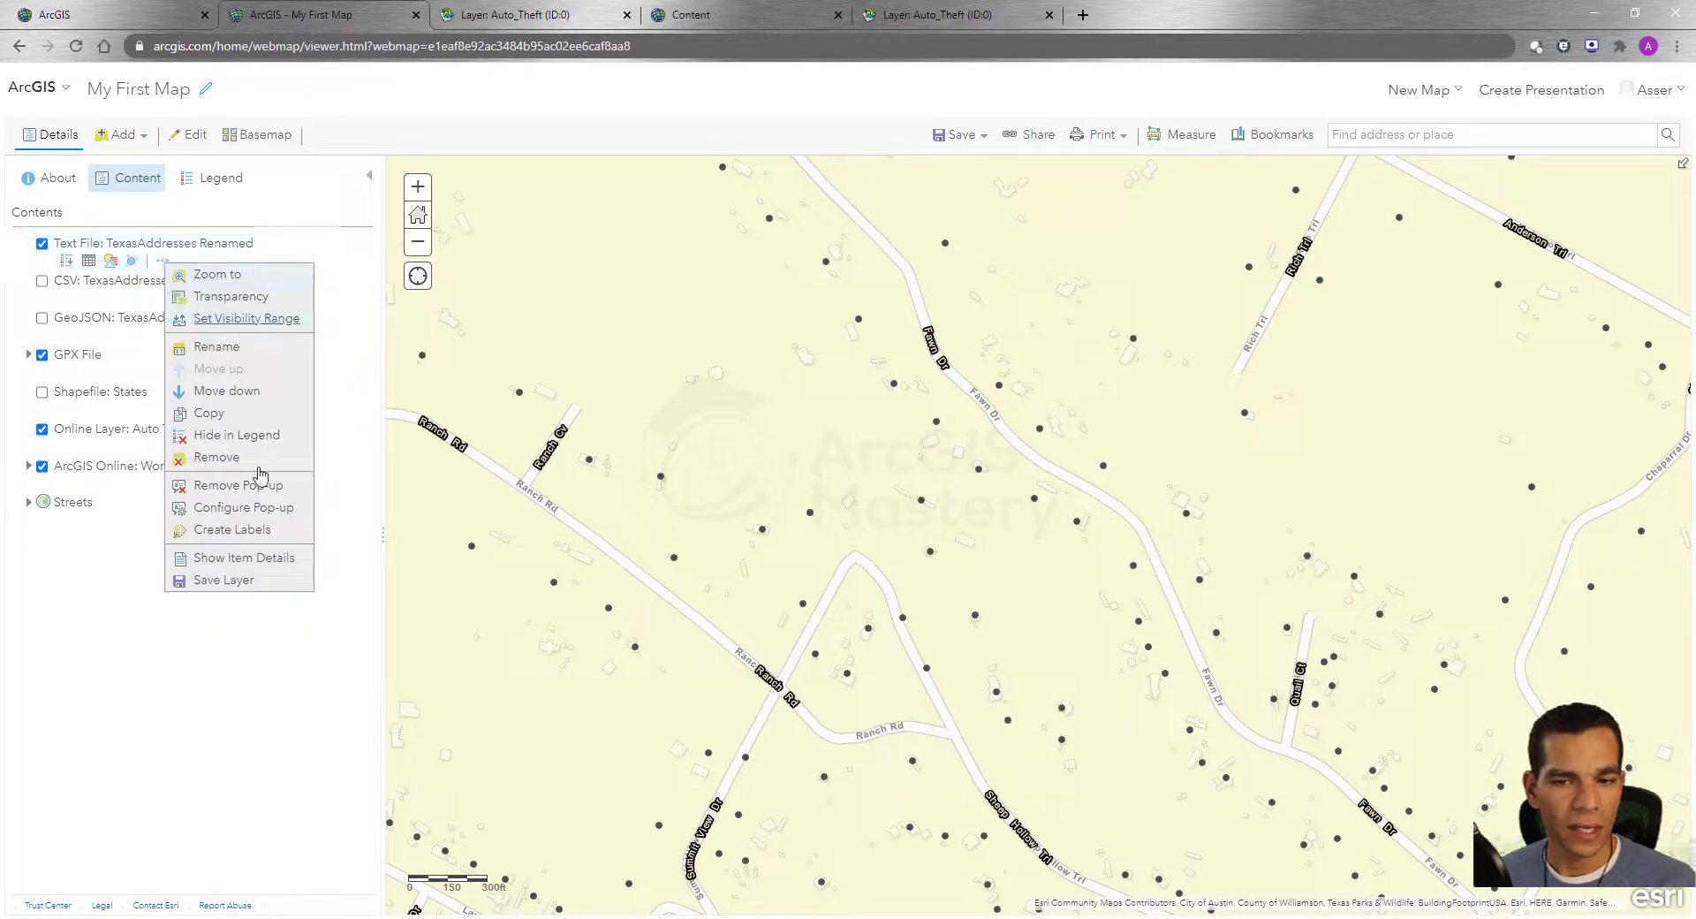
Step: Open Show Item Details for TexasAddresses Renamed, review the Feature Layer page, then return to the map
{"action": "left_click", "coordinate": [232, 558]}
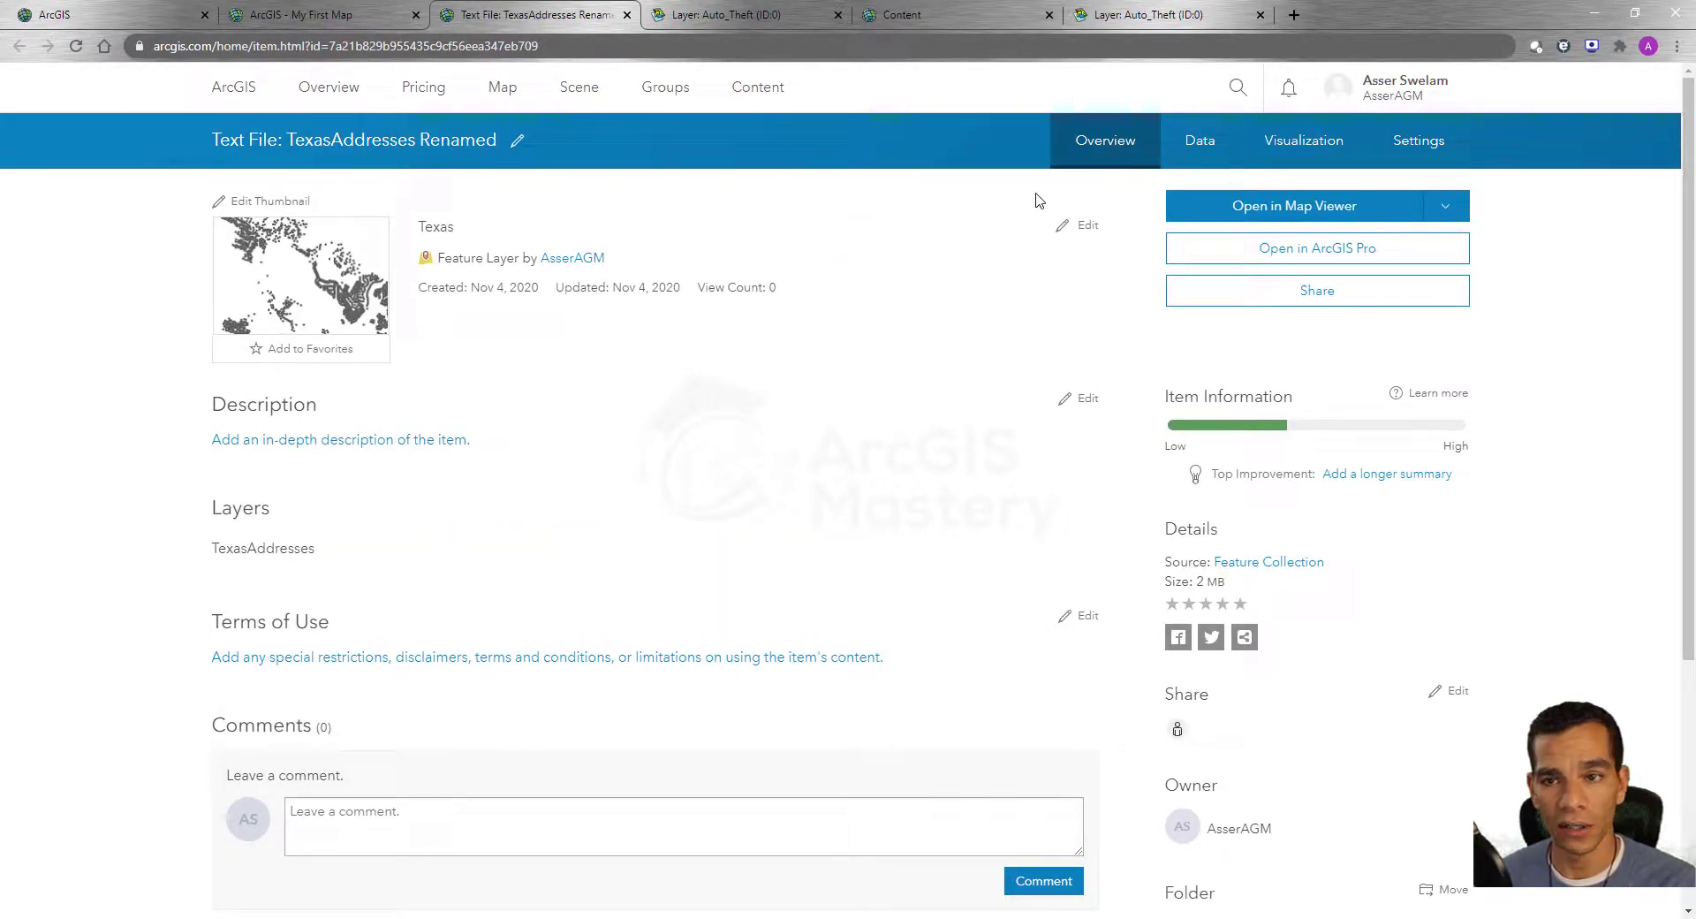
{"action": "left_click", "coordinate": [353, 15]}
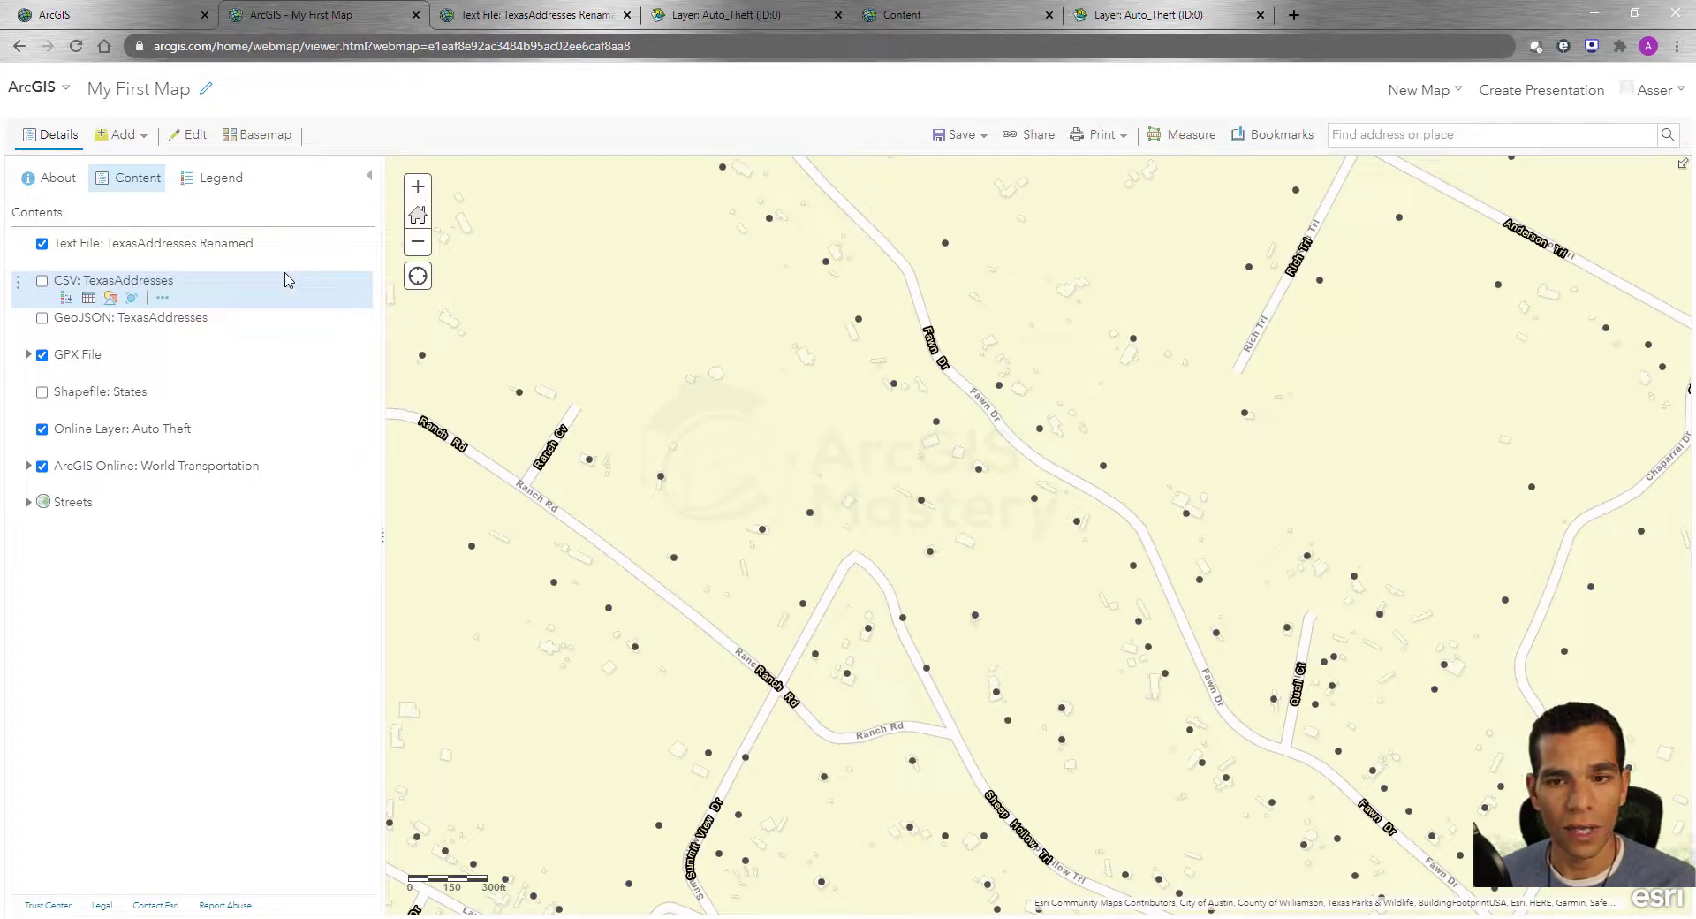
{"action": "left_click", "coordinate": [519, 15]}
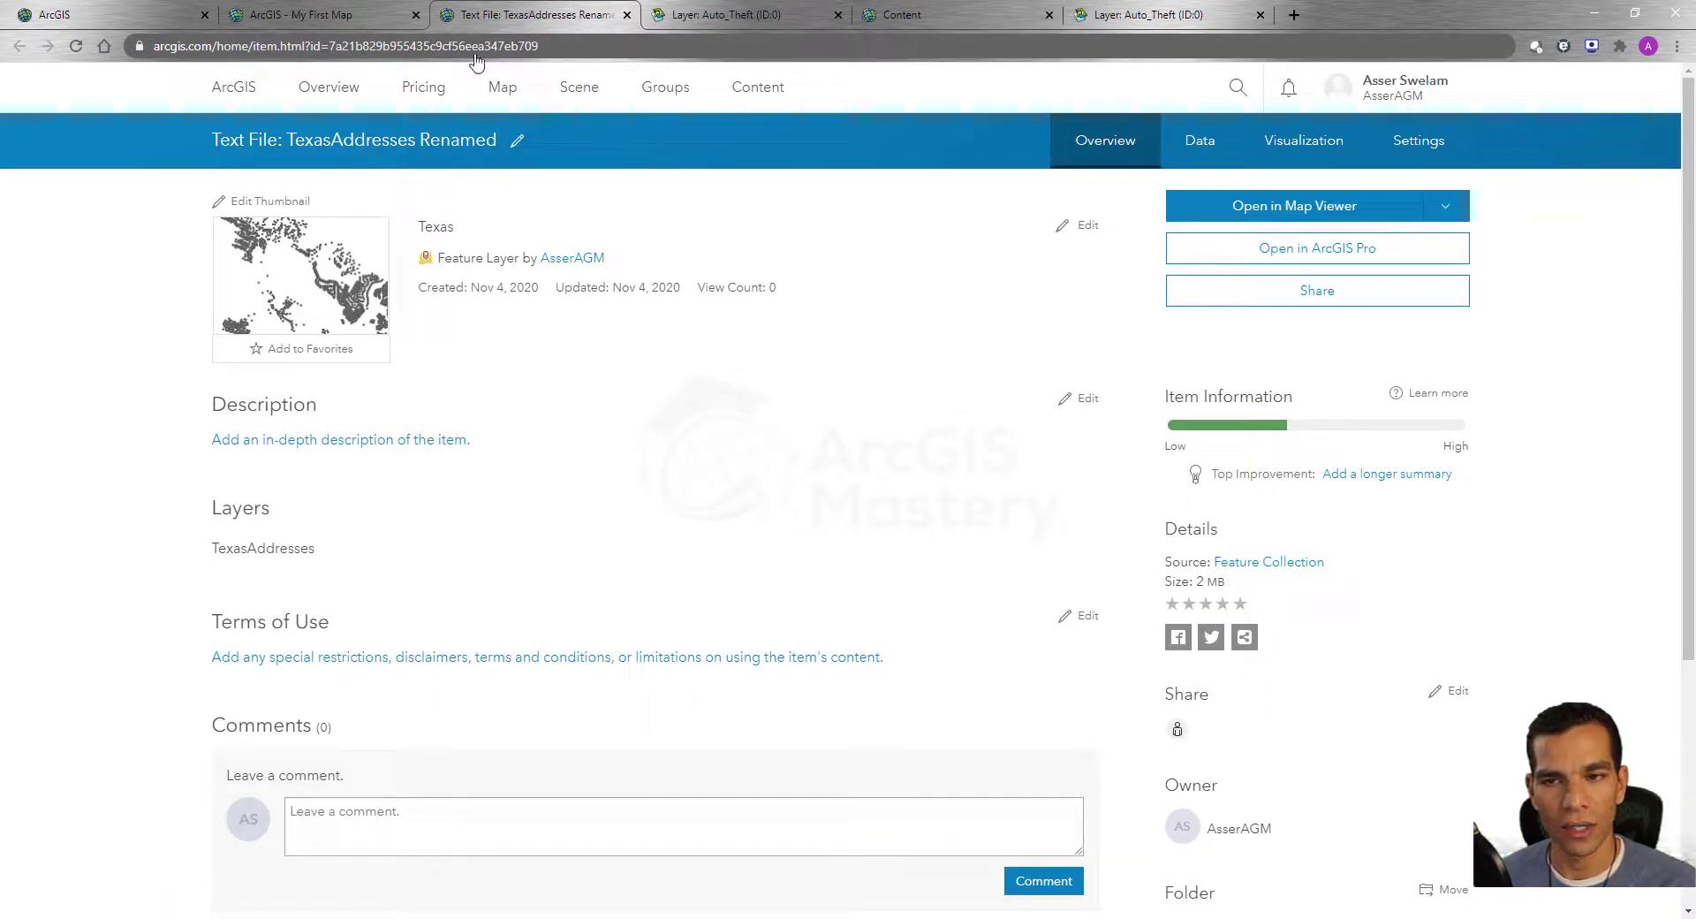
{"action": "left_click", "coordinate": [305, 15]}
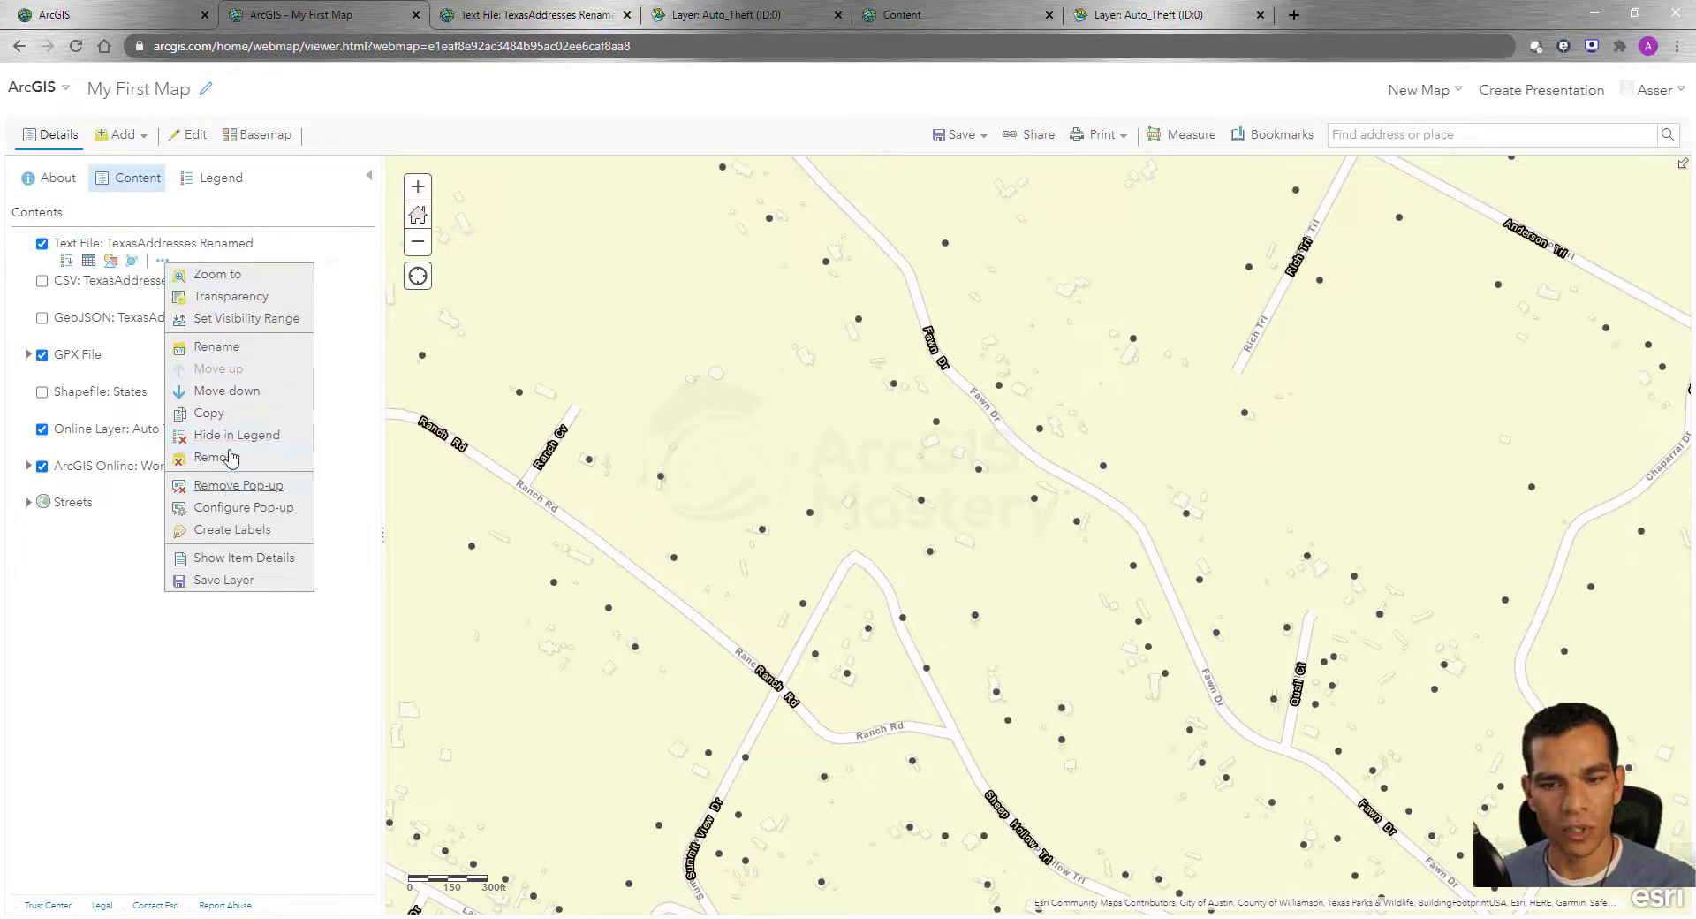
Step: Tick 'Refresh image every' in the Auto Theft layer's Refresh Interval and edit its minutes value
{"action": "left_click", "coordinate": [130, 524]}
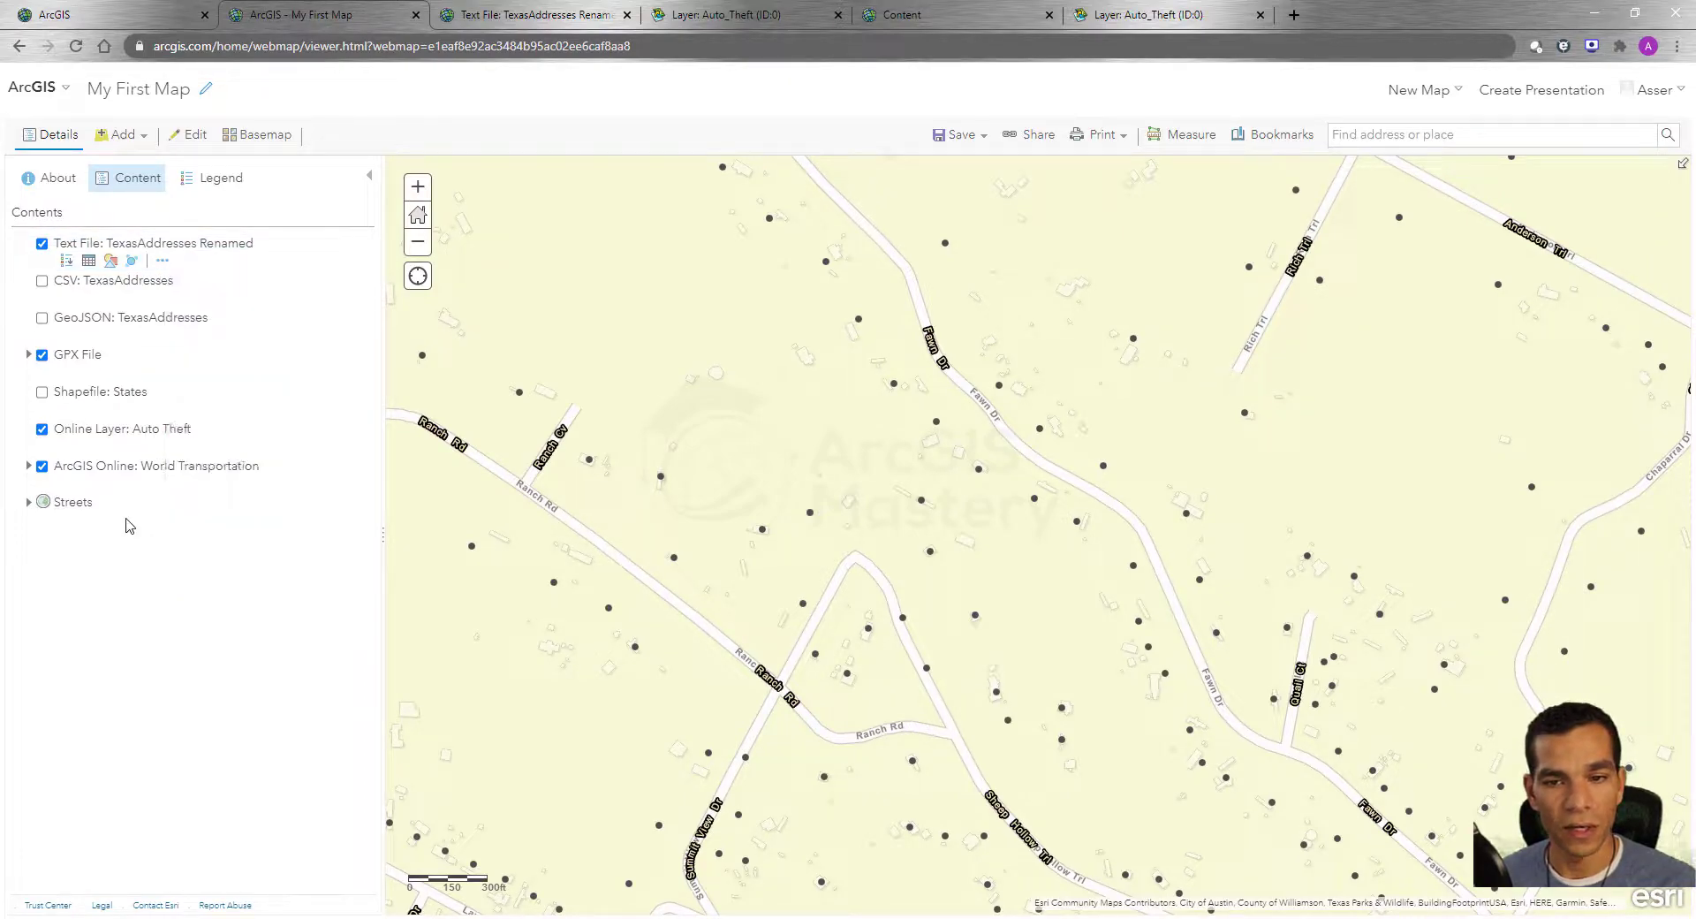
{"action": "left_click", "coordinate": [164, 298]}
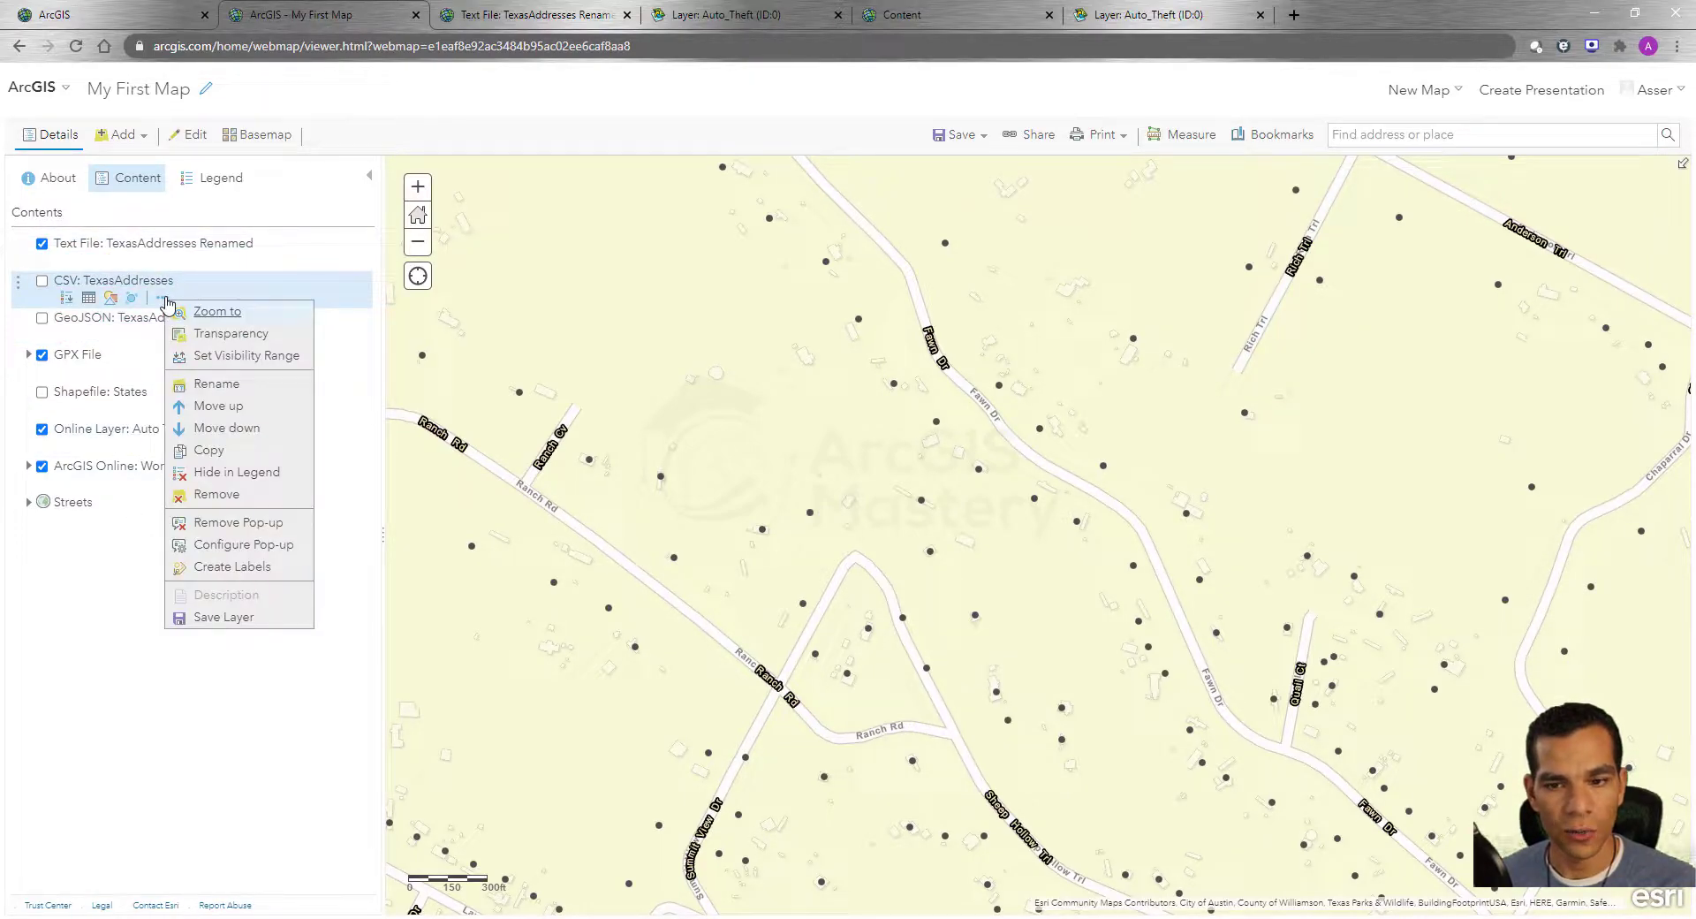
{"action": "left_click", "coordinate": [103, 636]}
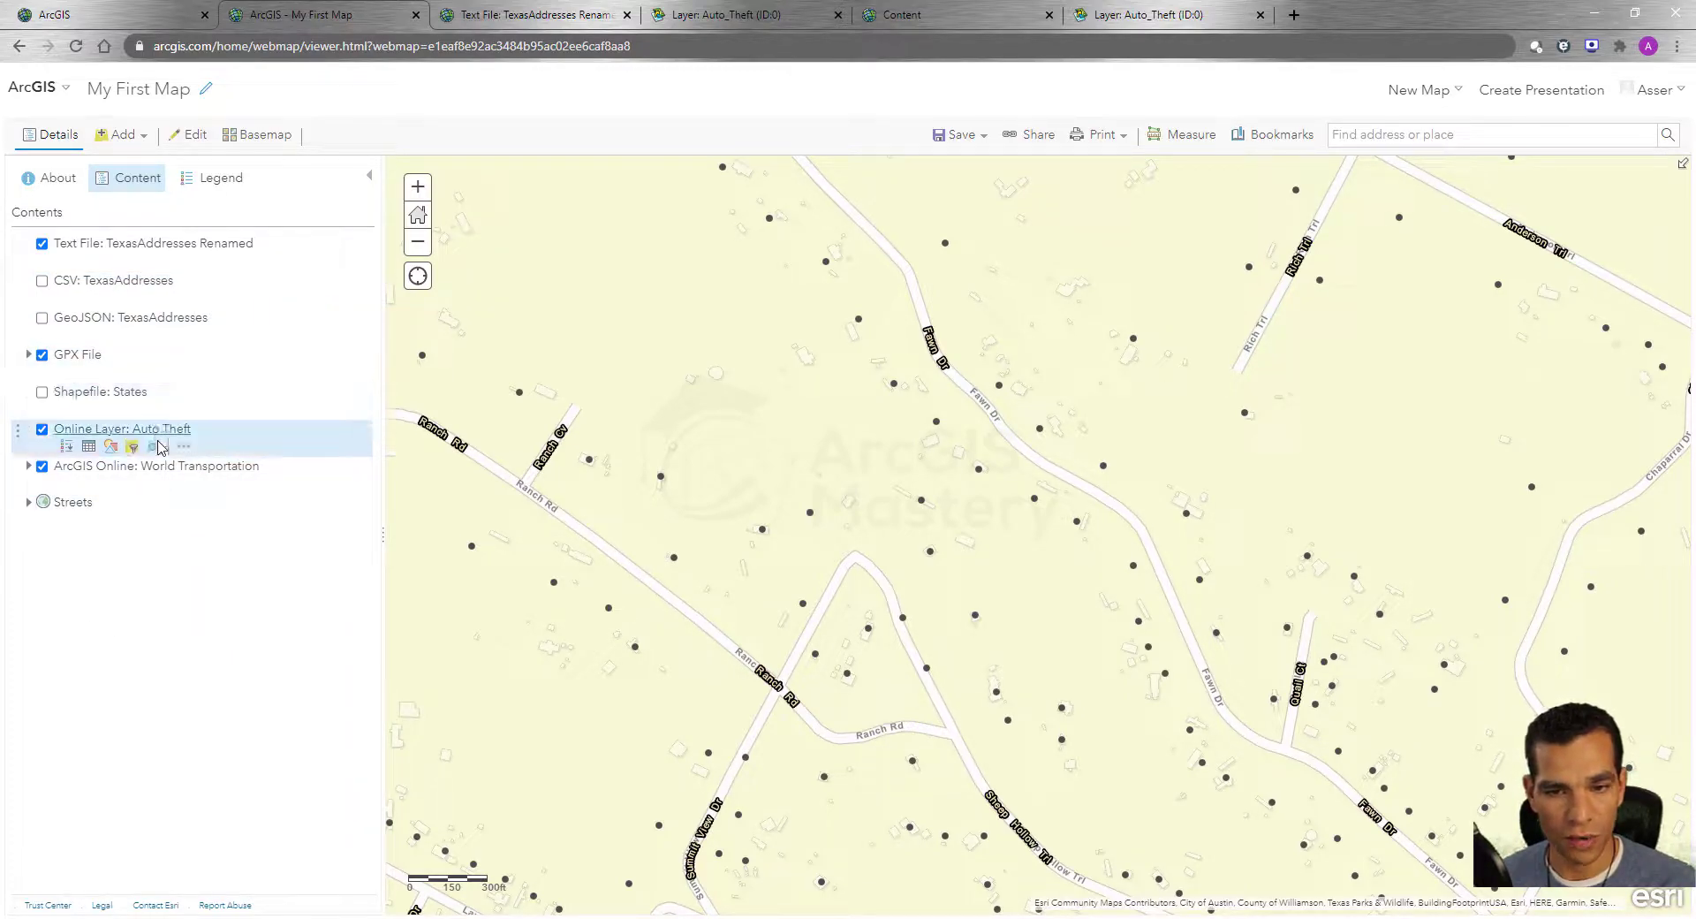
{"action": "left_click", "coordinate": [184, 447]}
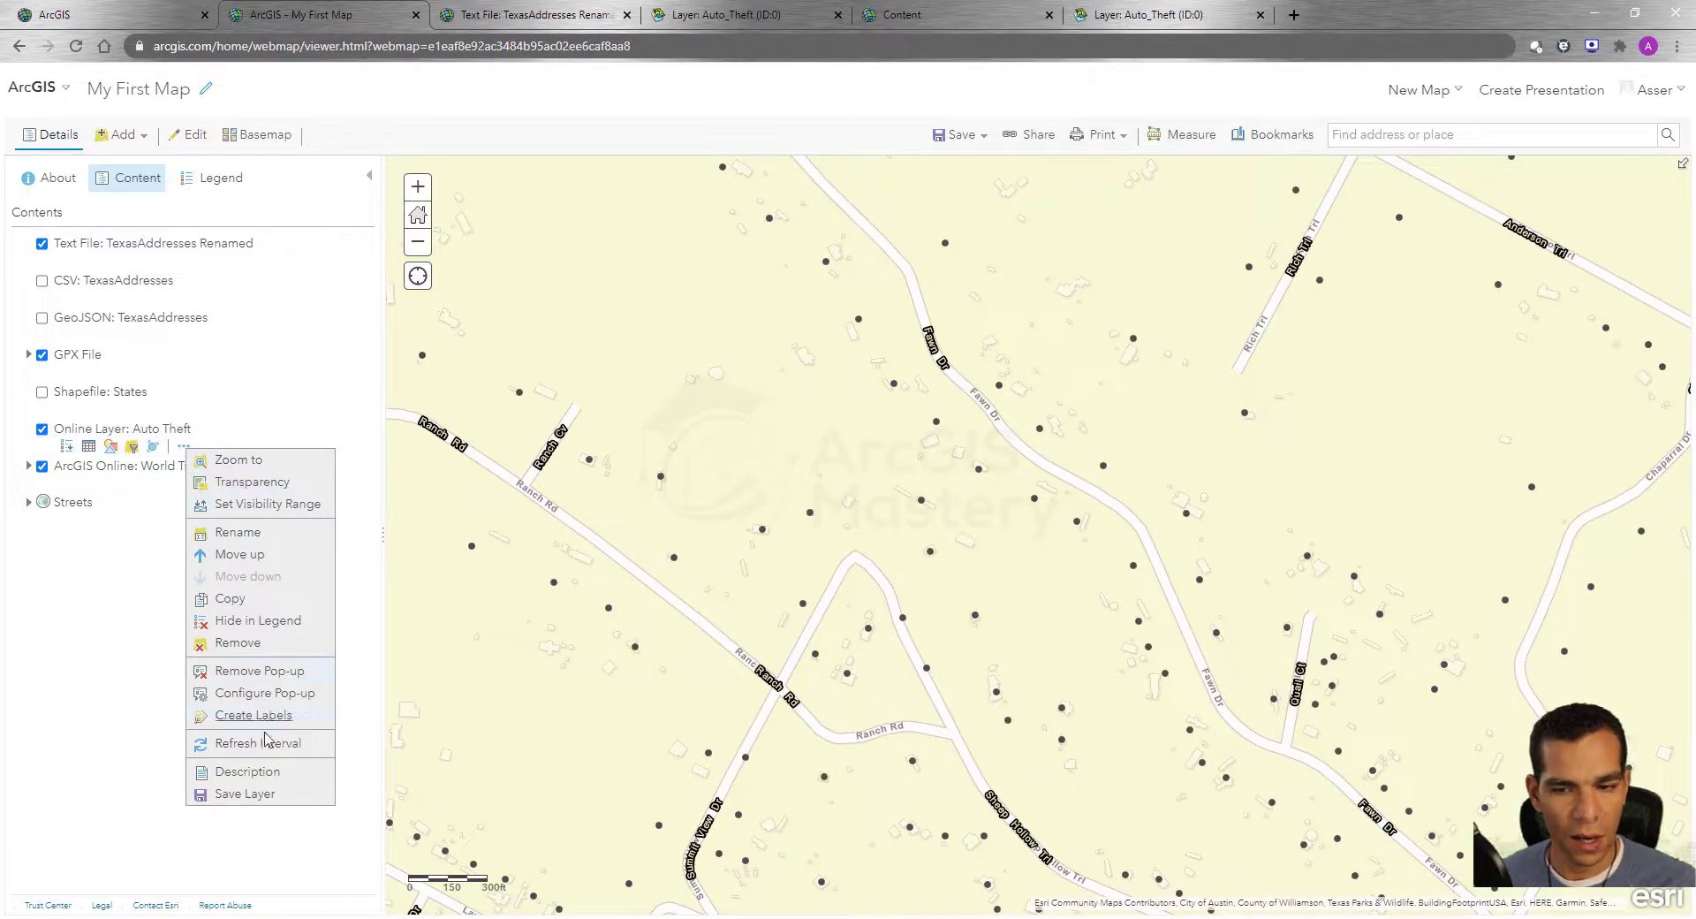
{"action": "mouse_move", "coordinate": [236, 751]}
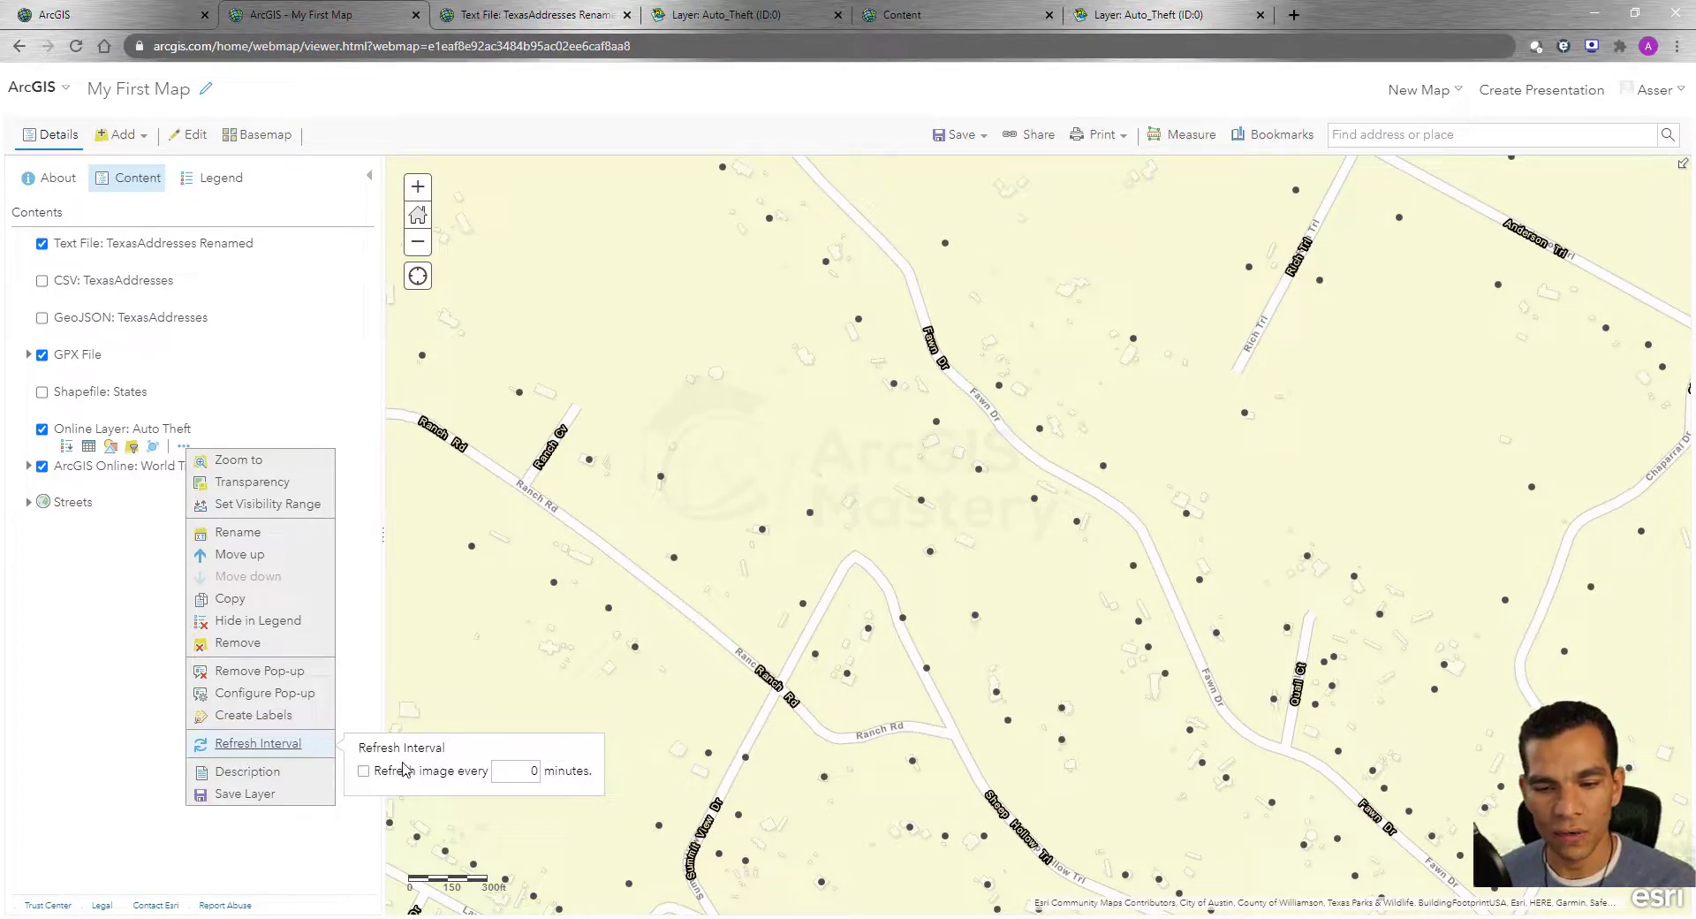
{"action": "left_click", "coordinate": [363, 770]}
{"action": "double_click", "coordinate": [534, 771]}
{"action": "left_click", "coordinate": [153, 745]}
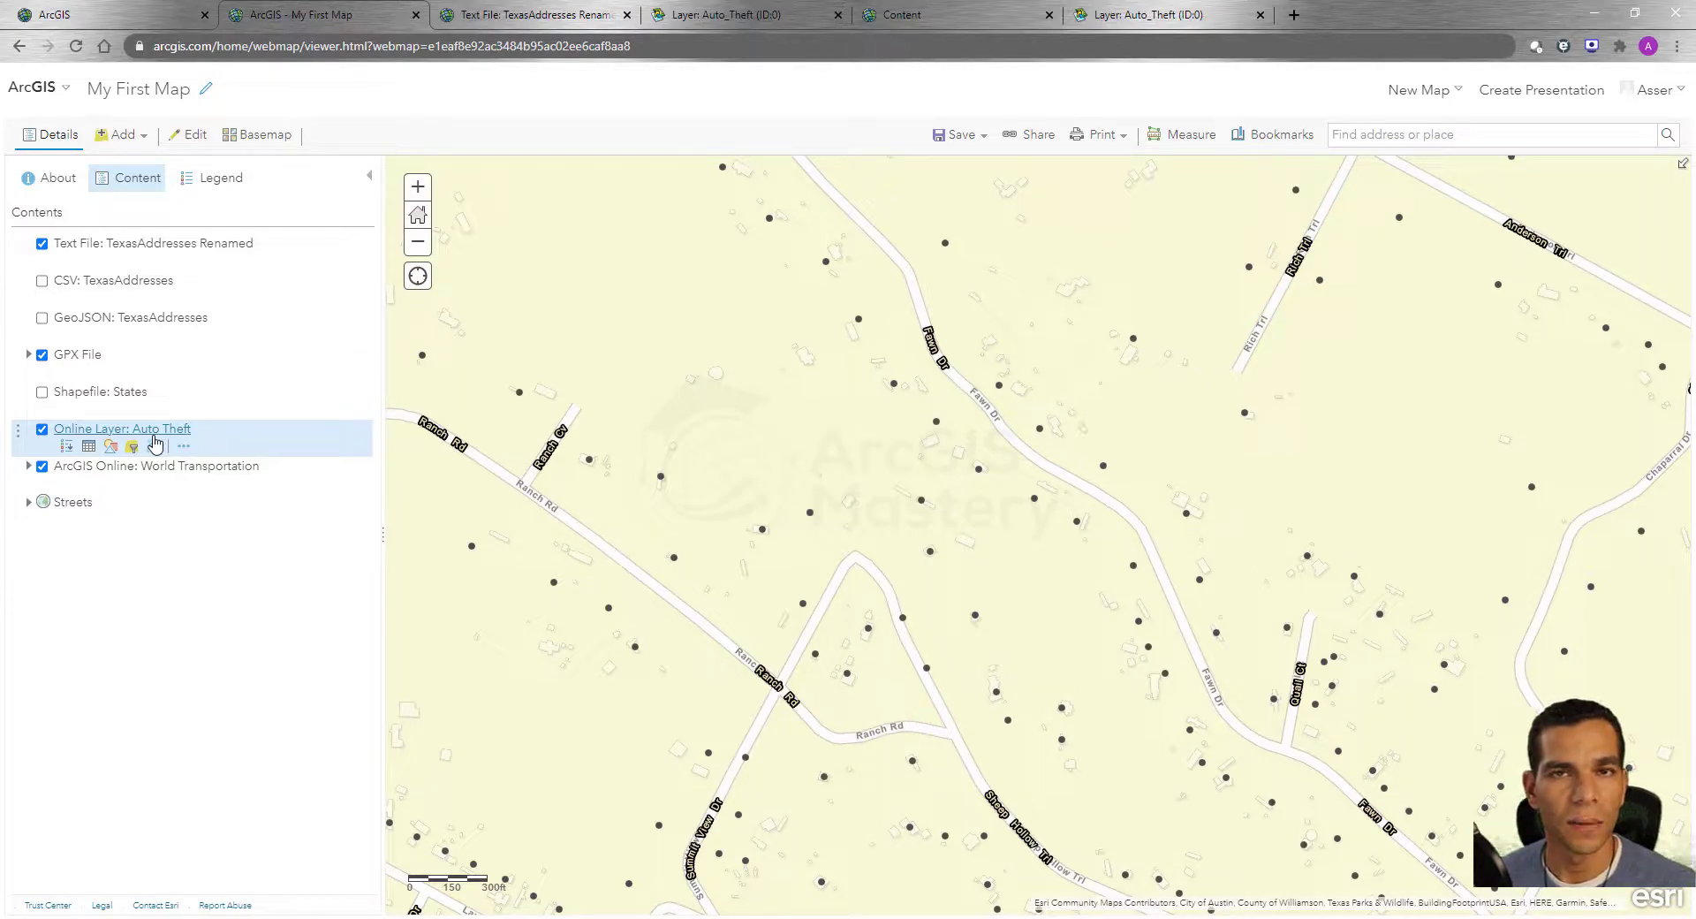
Step: Recheck Auto Theft's refresh interval, then apply Move to Basemap to the World Transportation layer
{"action": "left_click", "coordinate": [183, 446]}
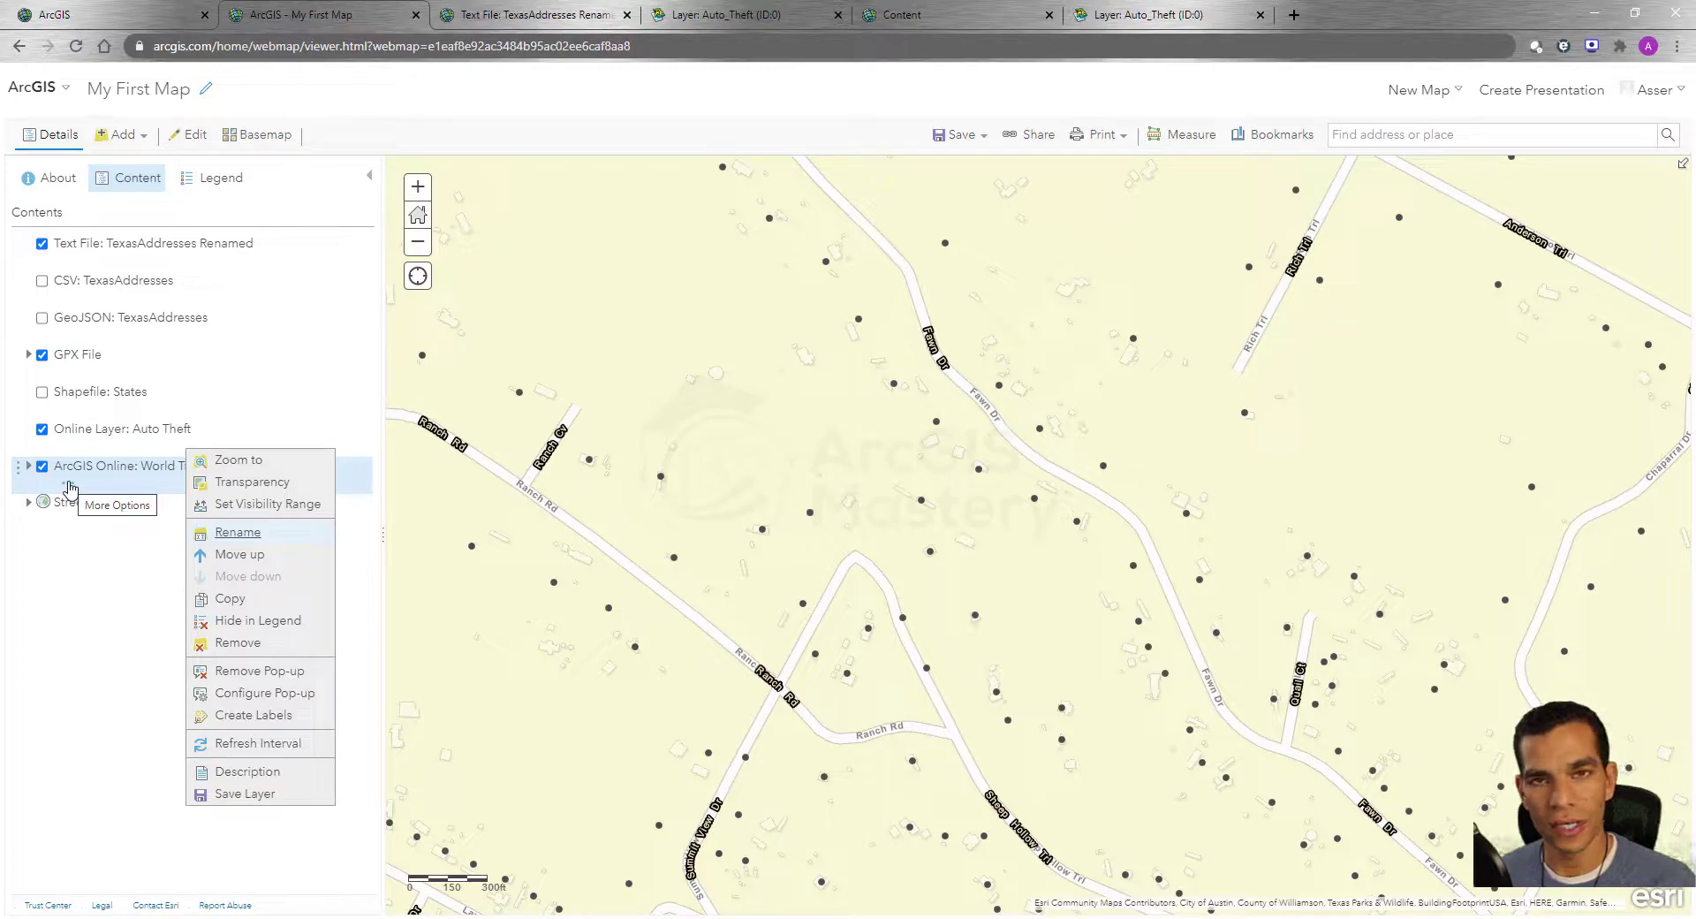
{"action": "left_click", "coordinate": [67, 607]}
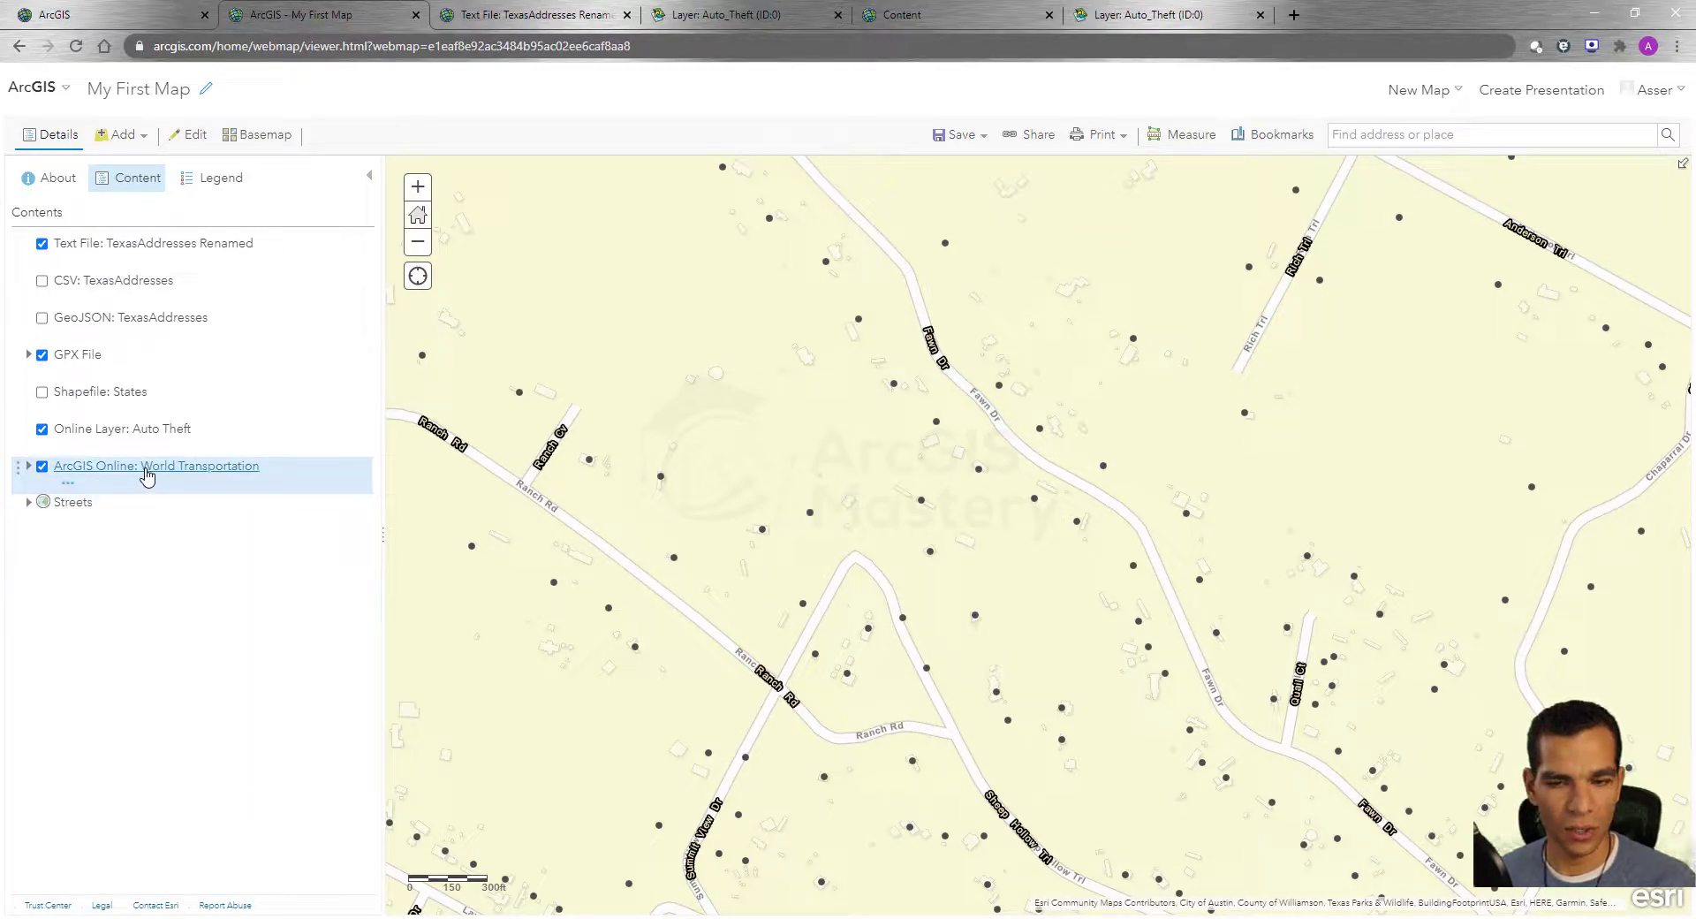
{"action": "left_click", "coordinate": [68, 483]}
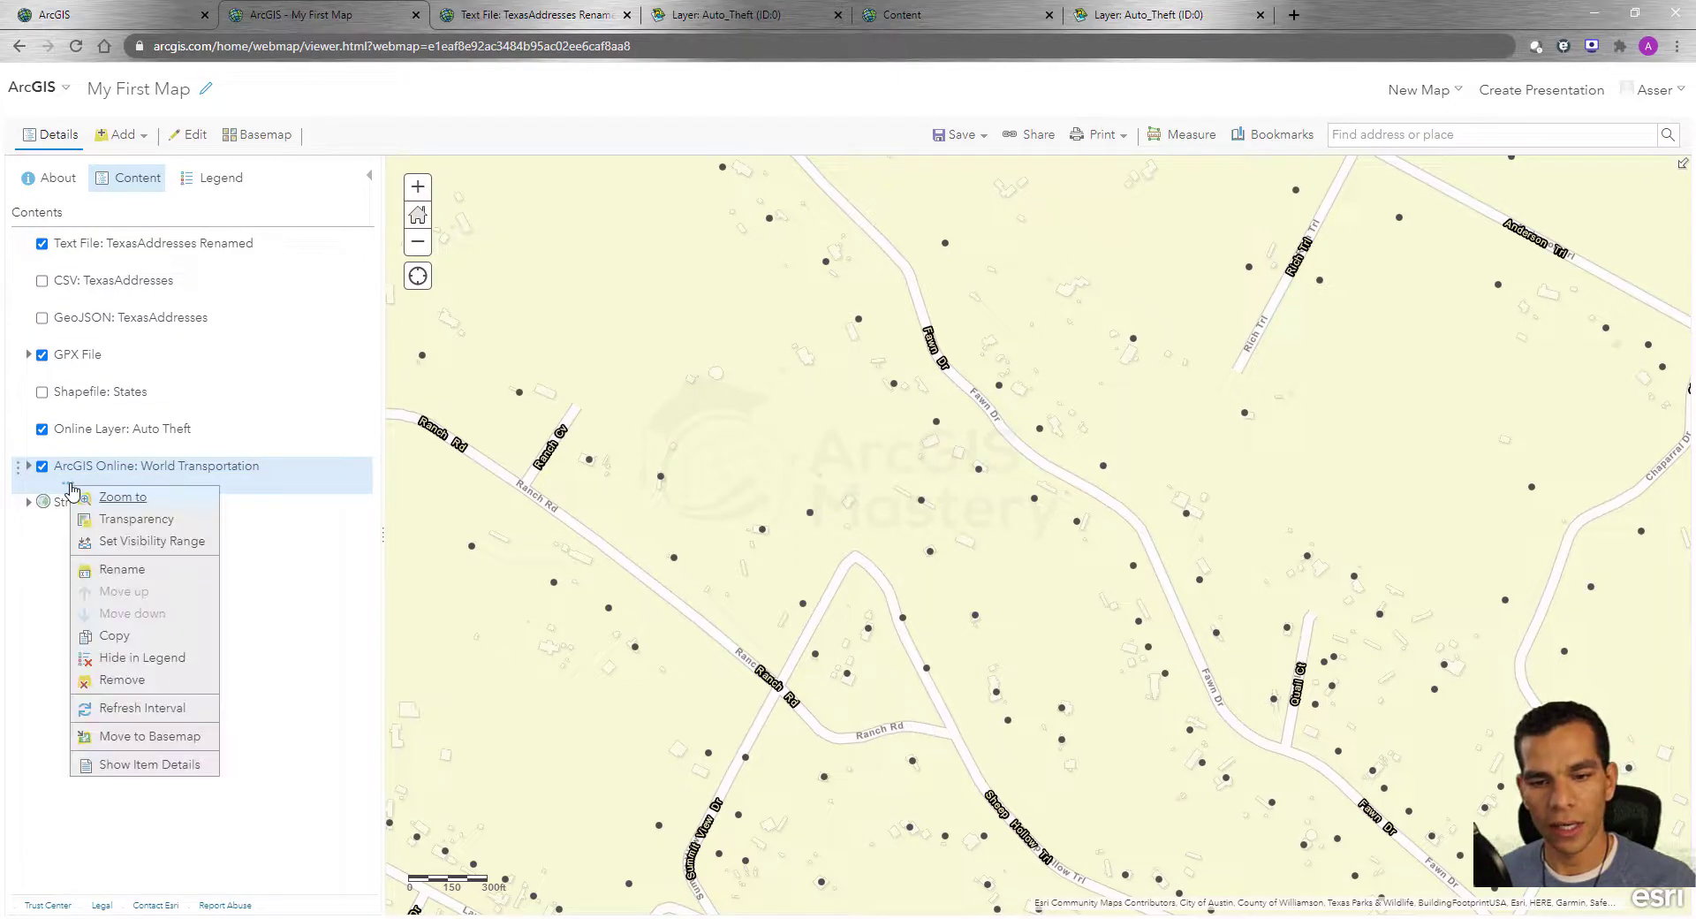
{"action": "left_click", "coordinate": [150, 737]}
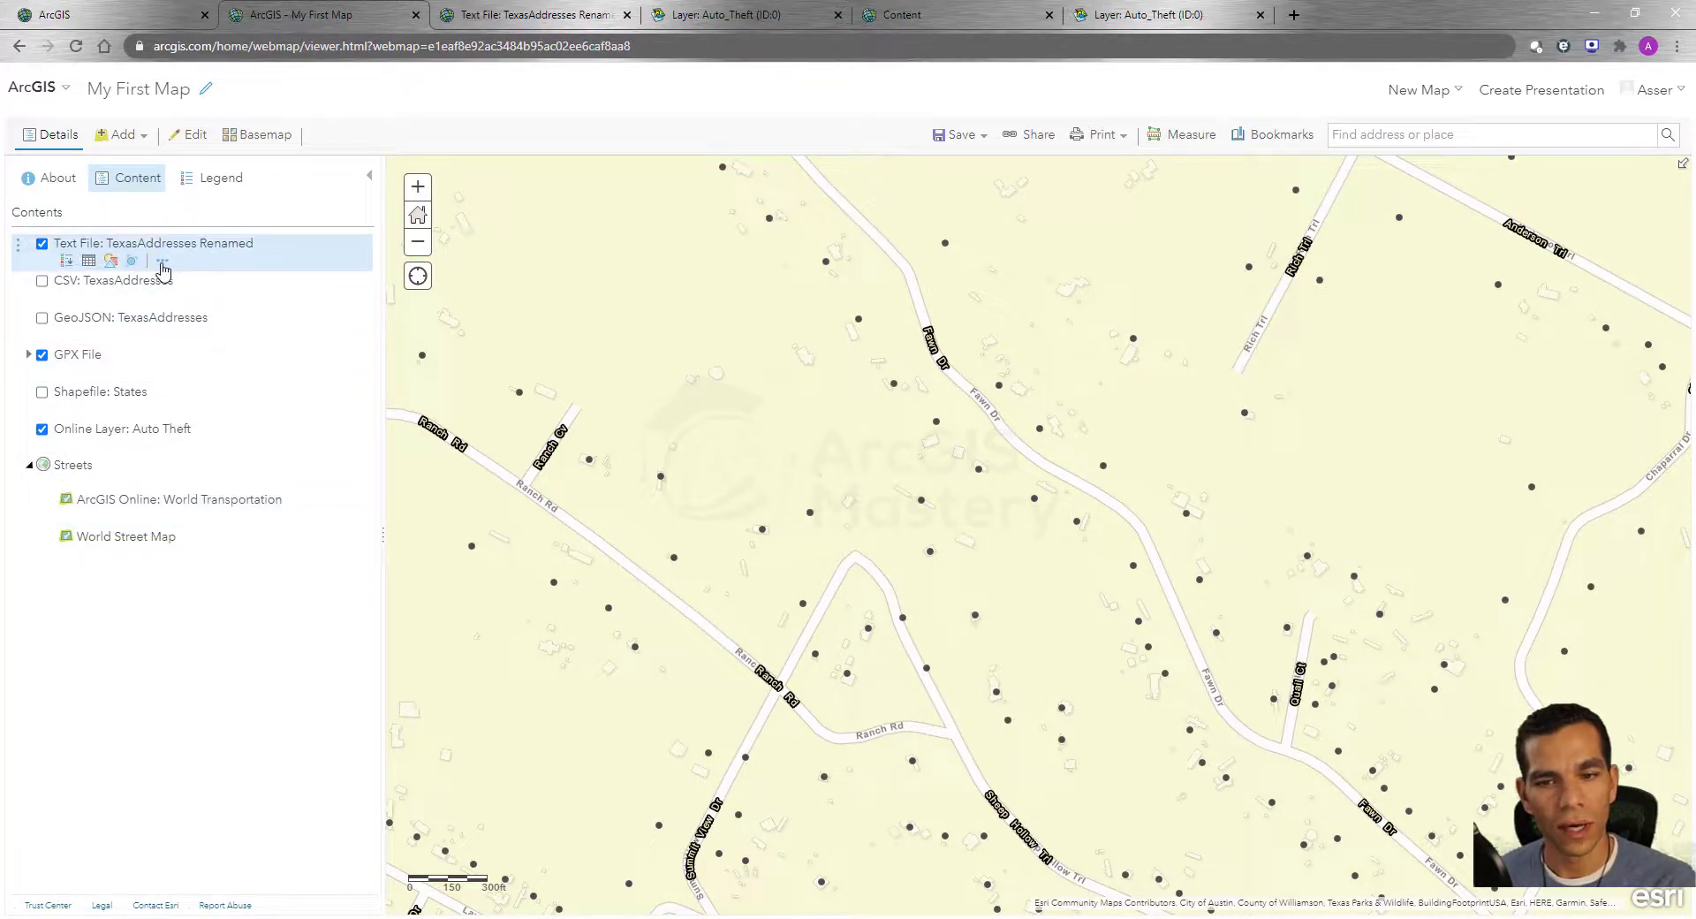
Step: Open the options menu for the Text File: TexasAddresses Renamed layer
{"action": "left_click", "coordinate": [163, 262]}
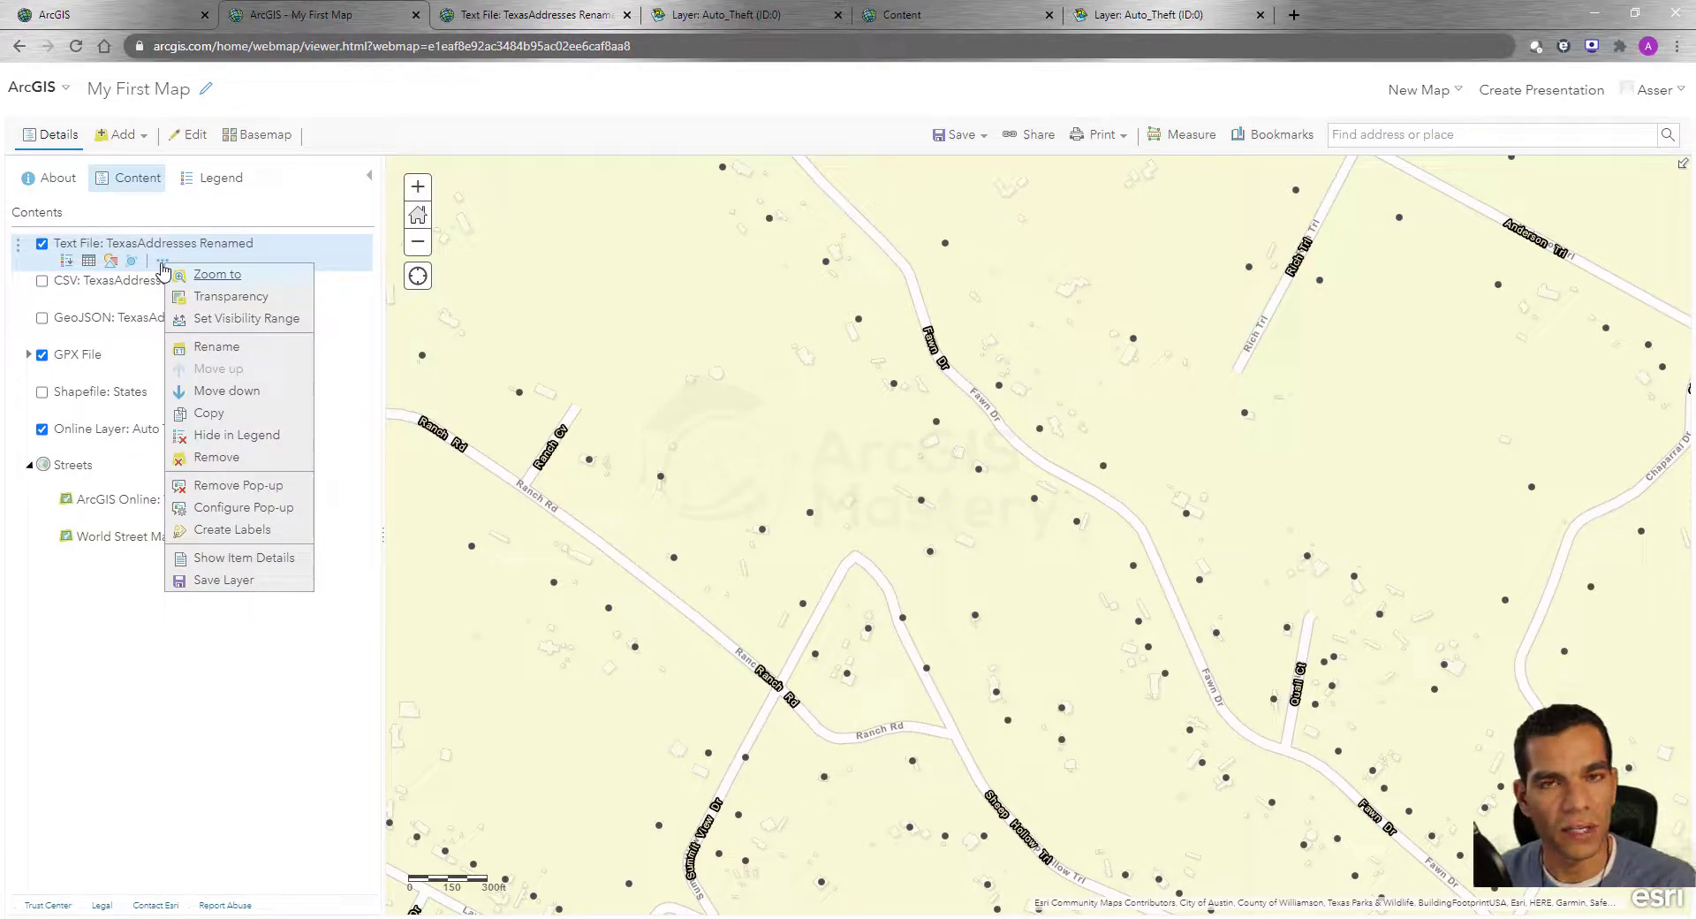